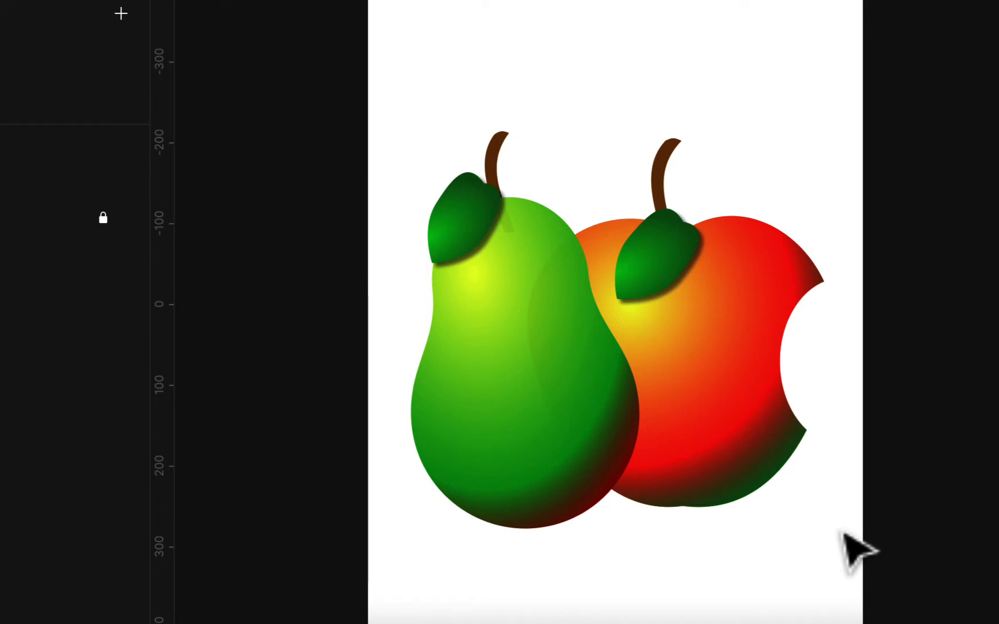
Step: Examine the finished apple and pear sample artwork, checking each fruit group on the page
click(558, 357)
click(785, 140)
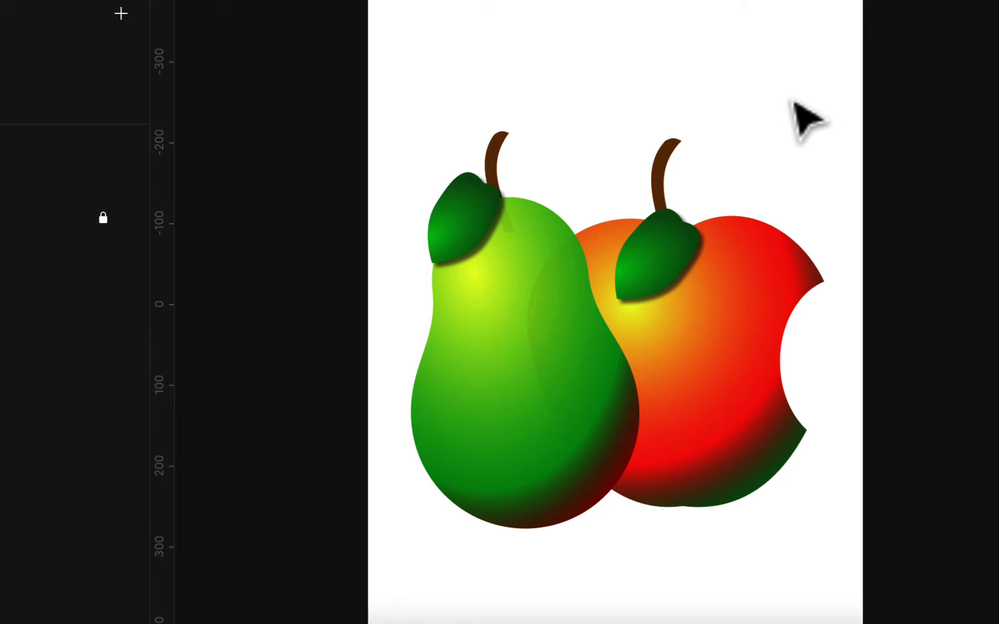
click(814, 289)
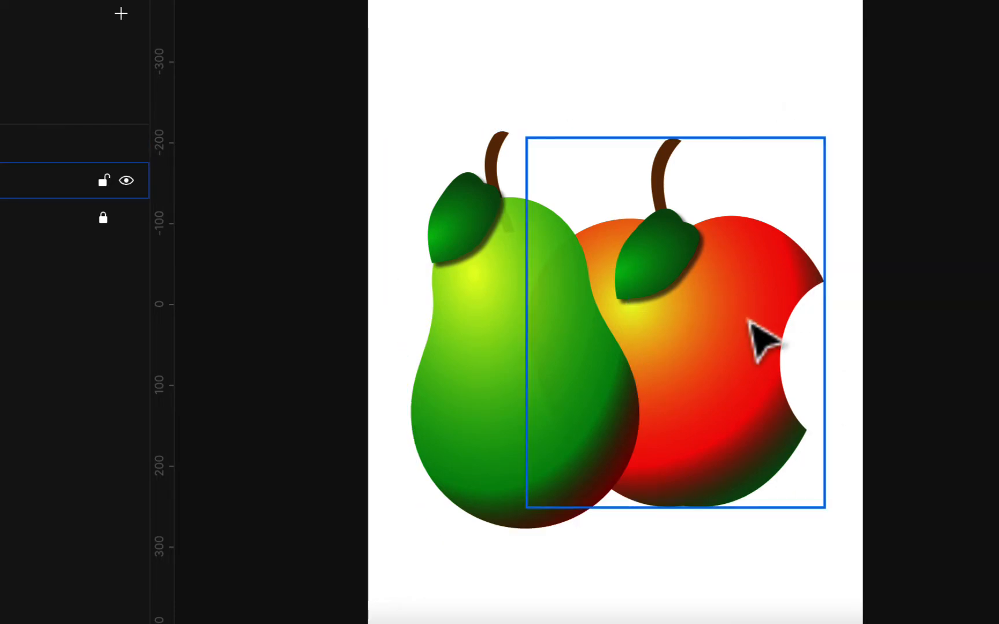
click(601, 411)
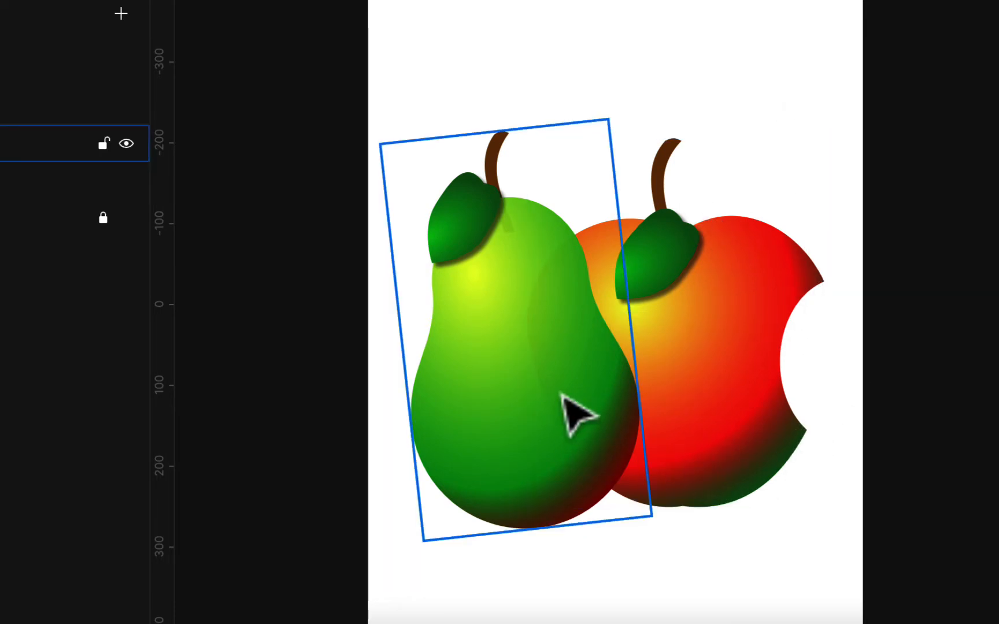
click(684, 387)
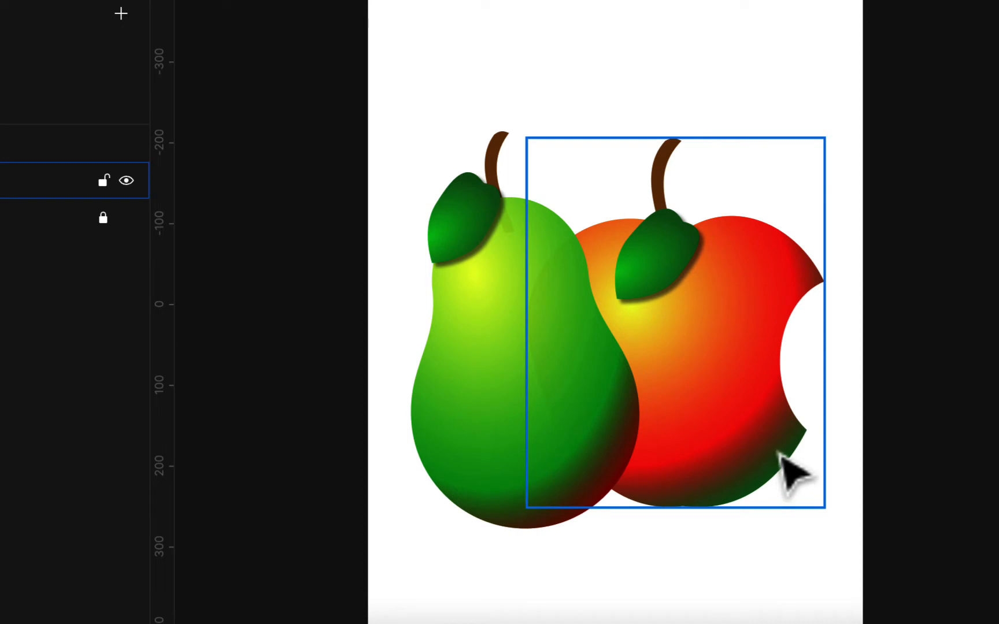
click(669, 116)
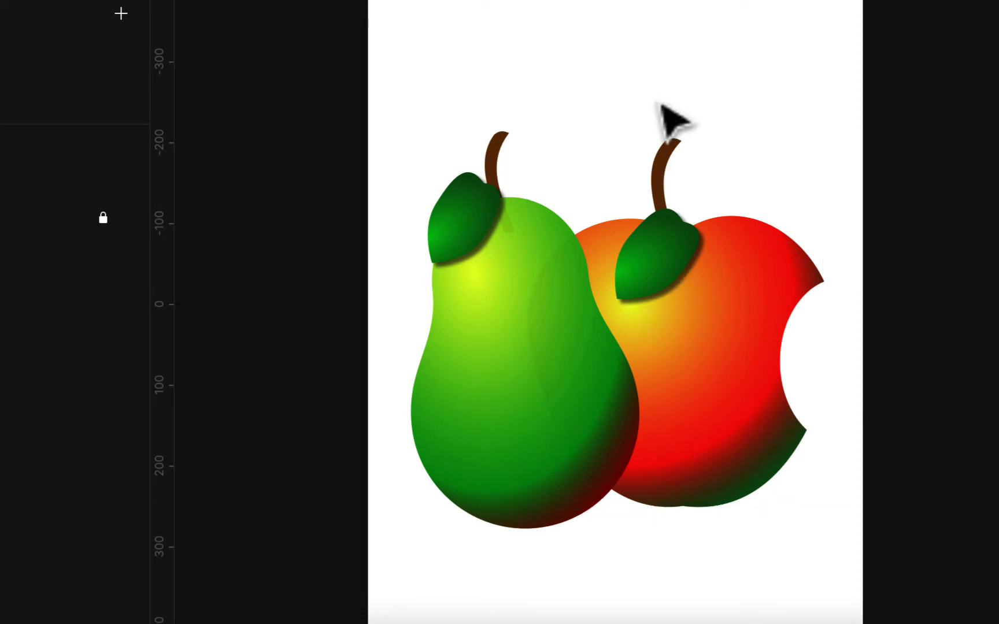
click(676, 137)
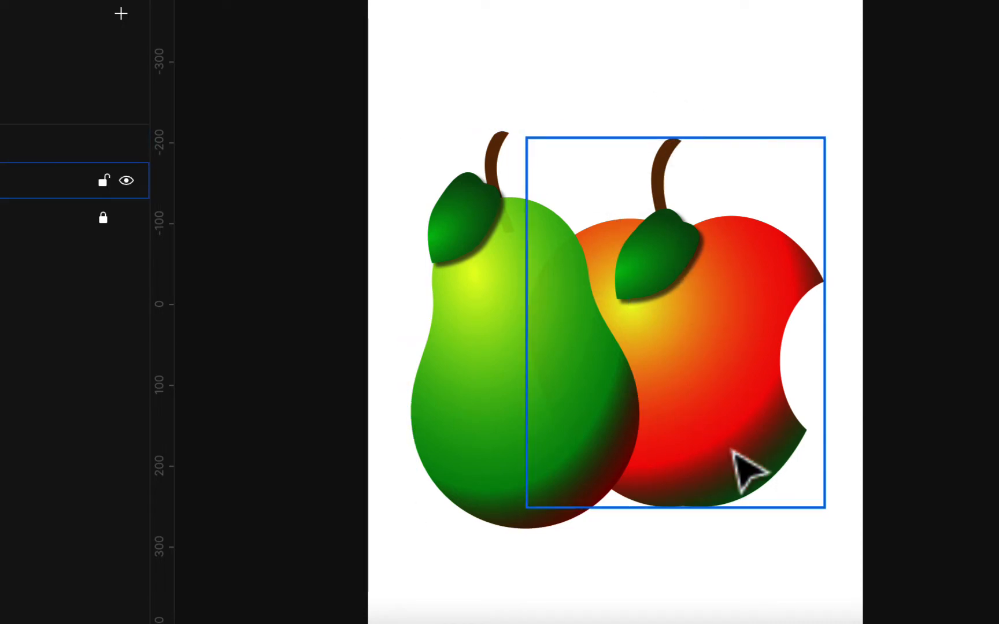
click(579, 241)
click(724, 424)
click(803, 519)
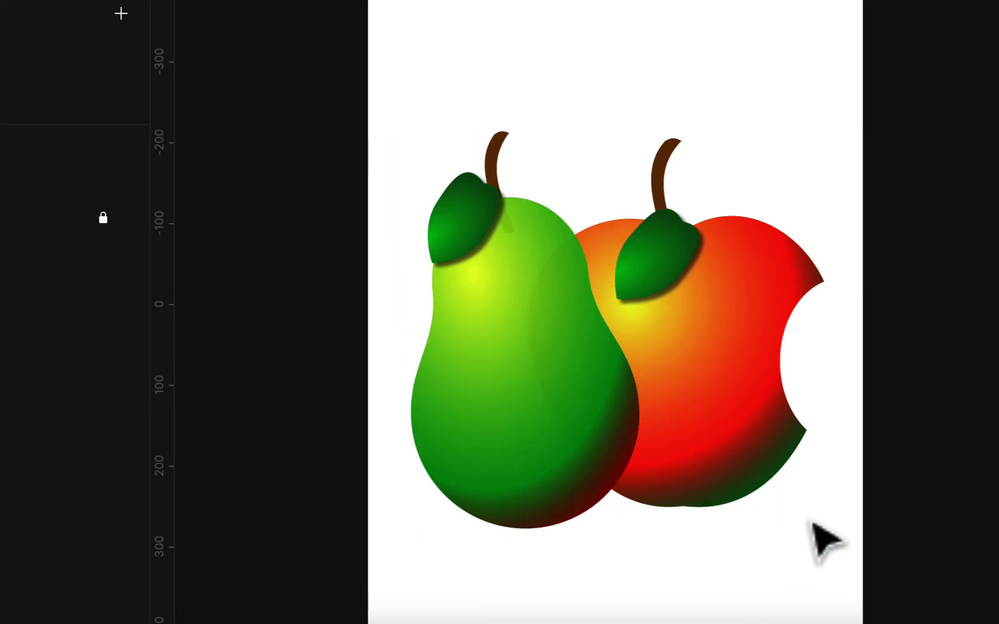
click(743, 347)
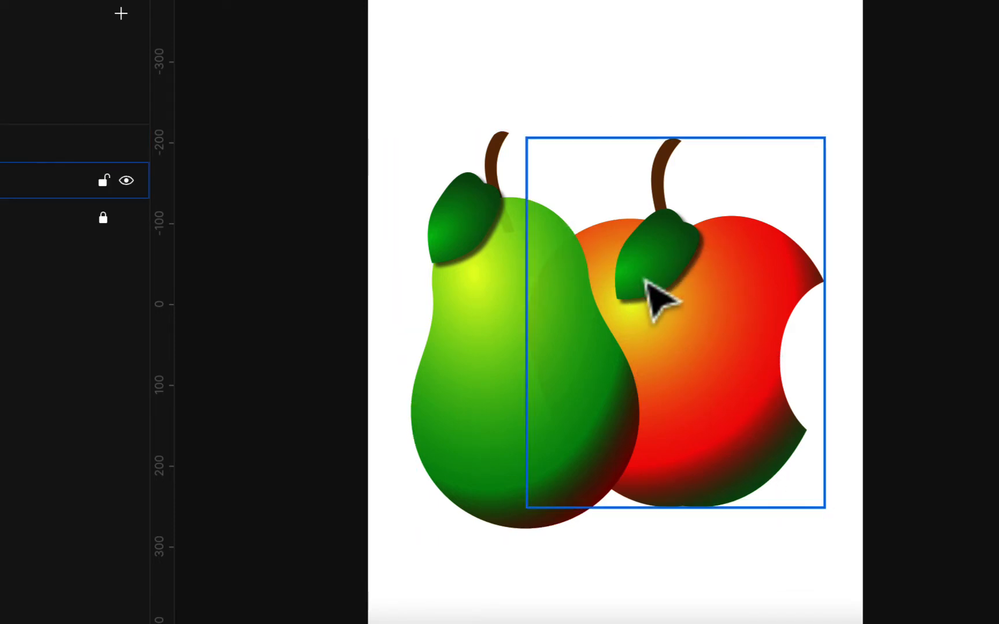
click(457, 257)
click(889, 604)
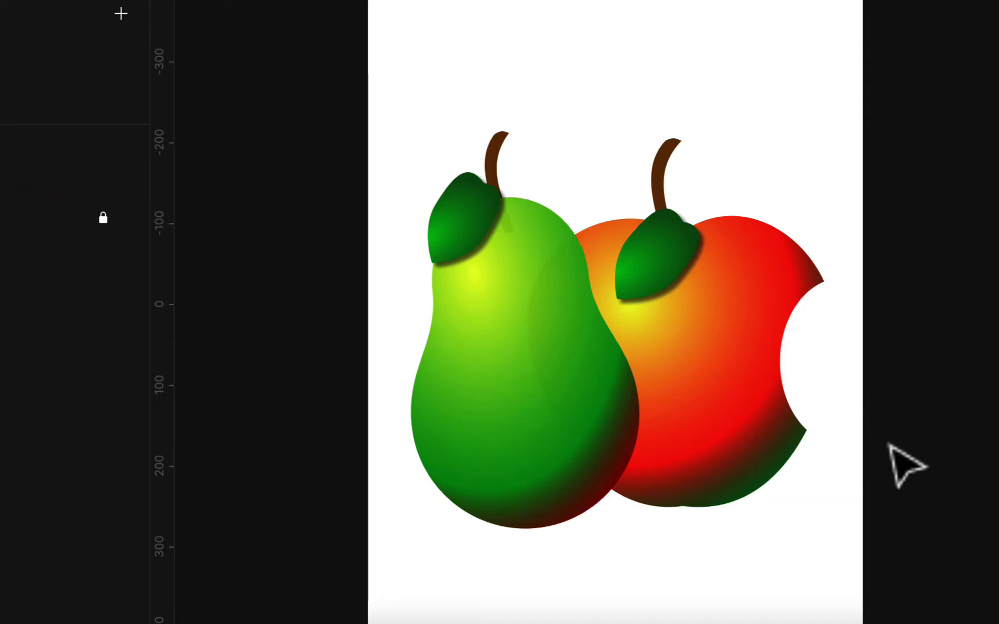
click(515, 341)
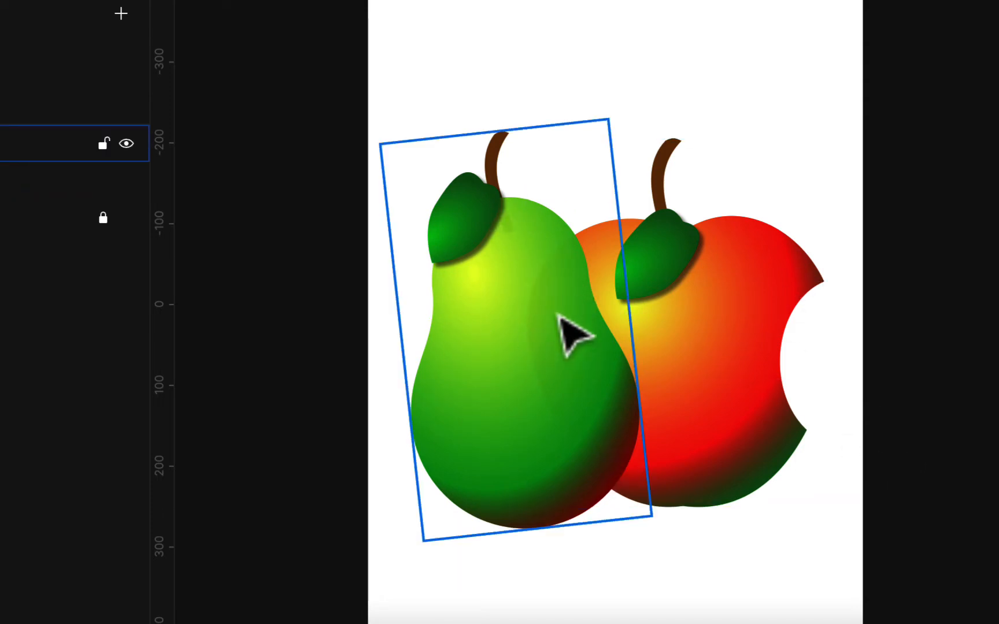
click(673, 281)
click(824, 237)
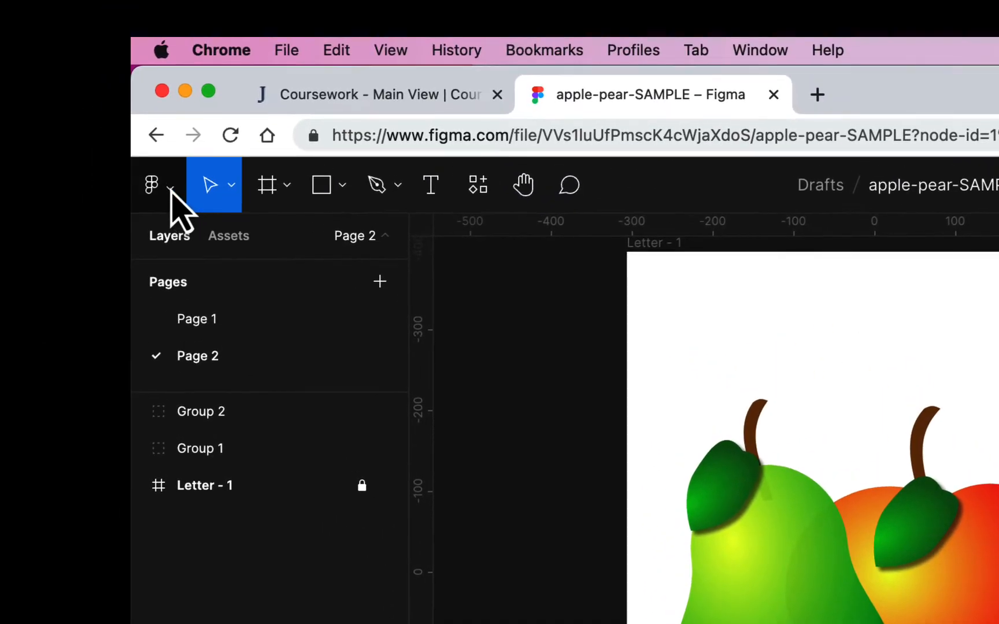
Step: Leave the sample file for the drafts overview and create a new design file
click(169, 188)
click(185, 243)
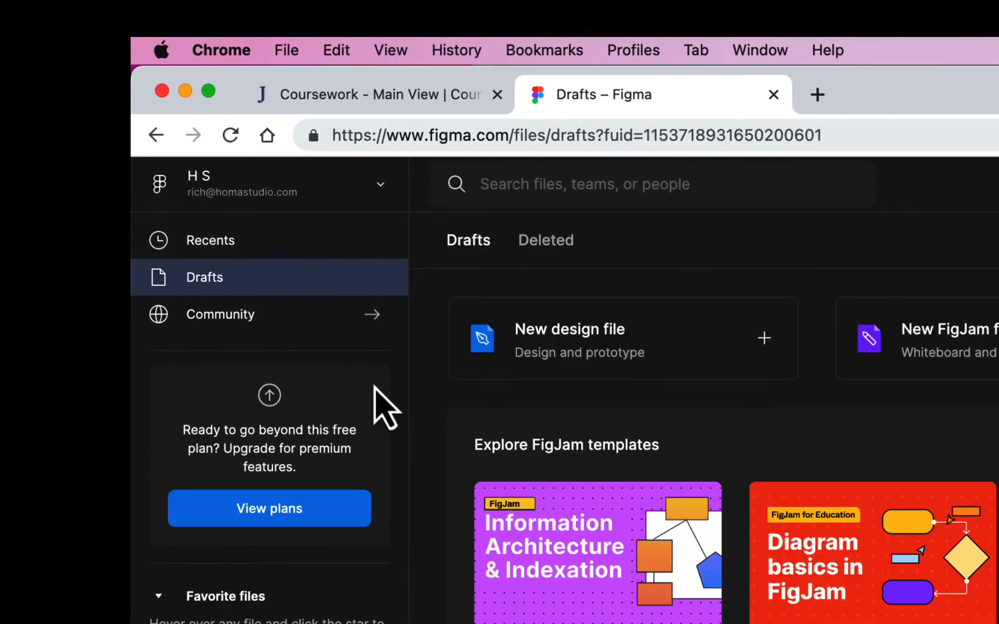
scroll(384, 407, down, 5)
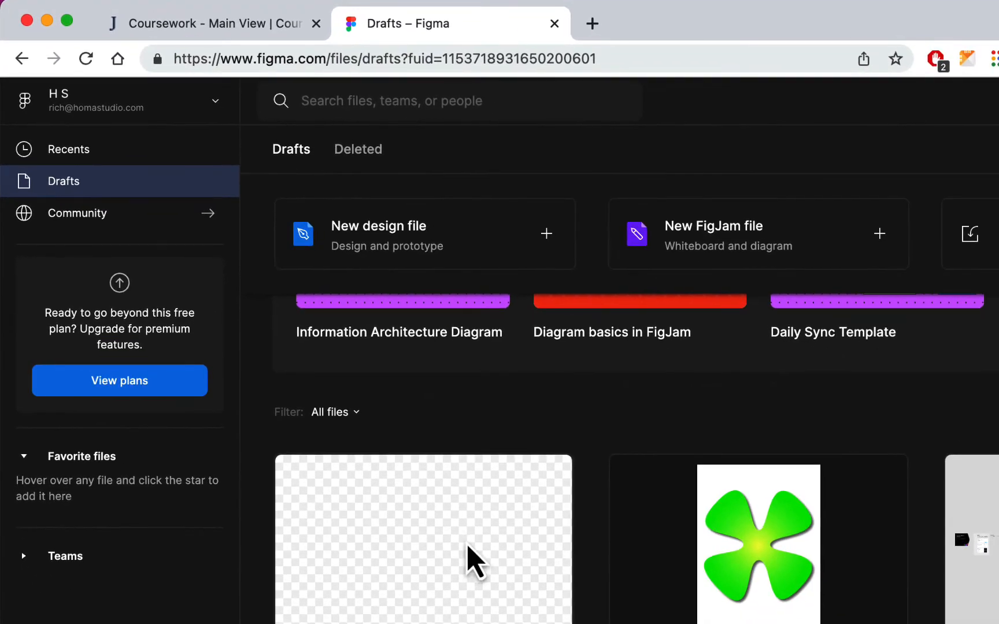
scroll(469, 558, up, 3)
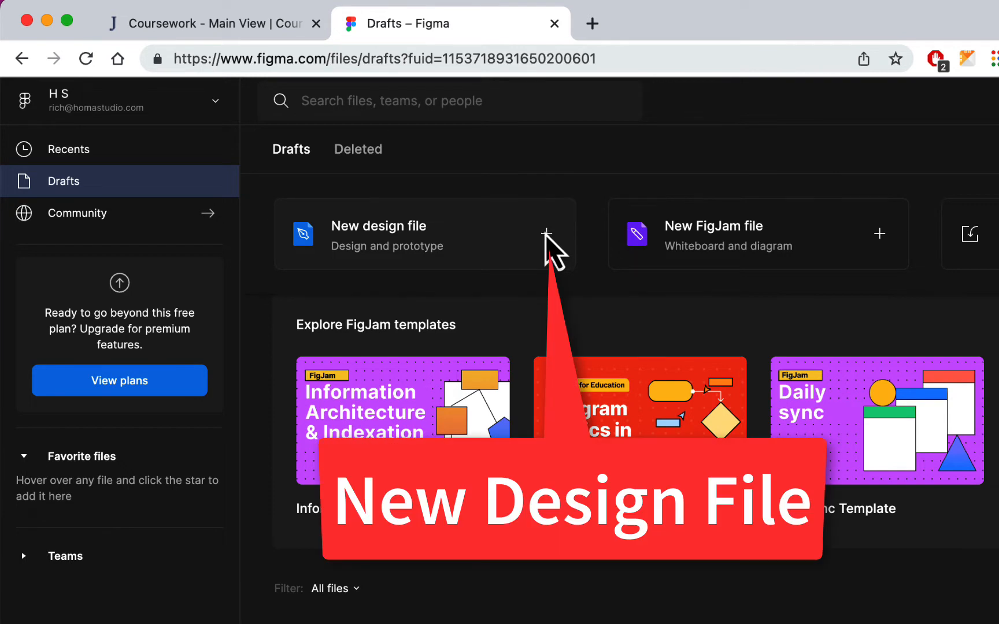
click(545, 234)
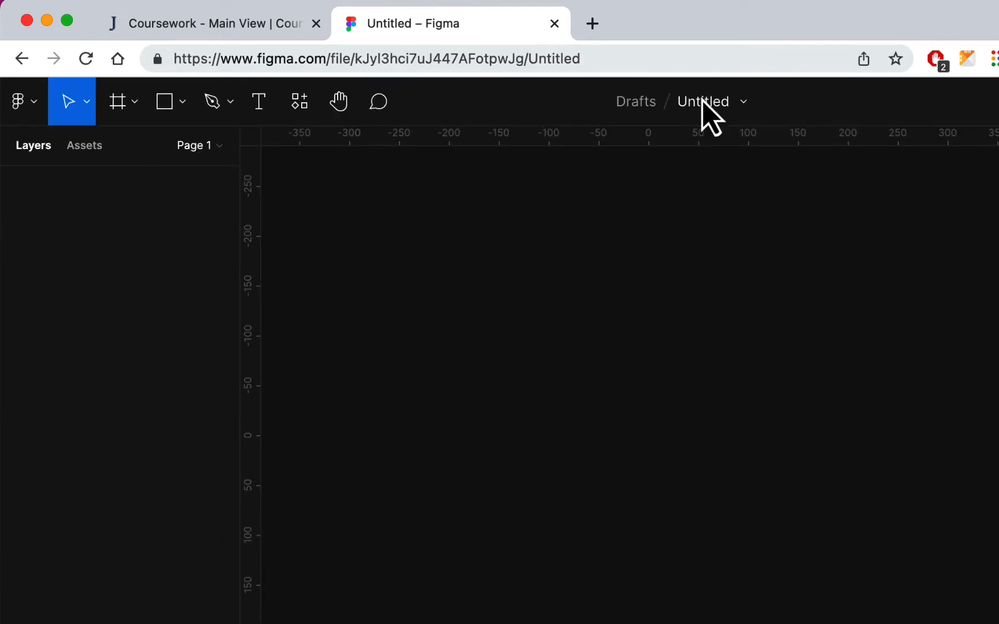
Step: Rename the new design file to 6b-apple-pear
click(708, 102)
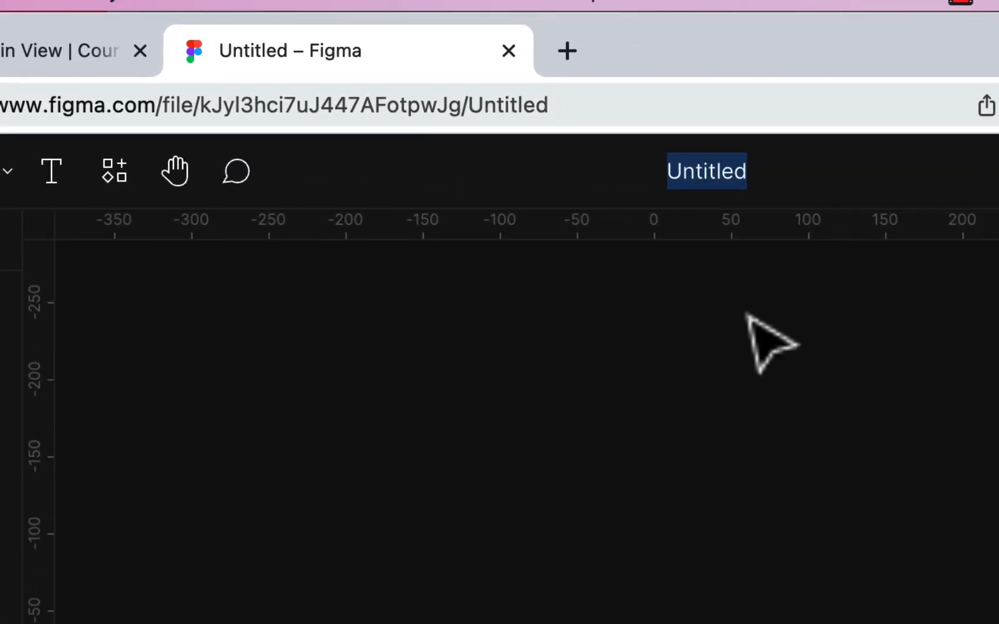
text(6b-)
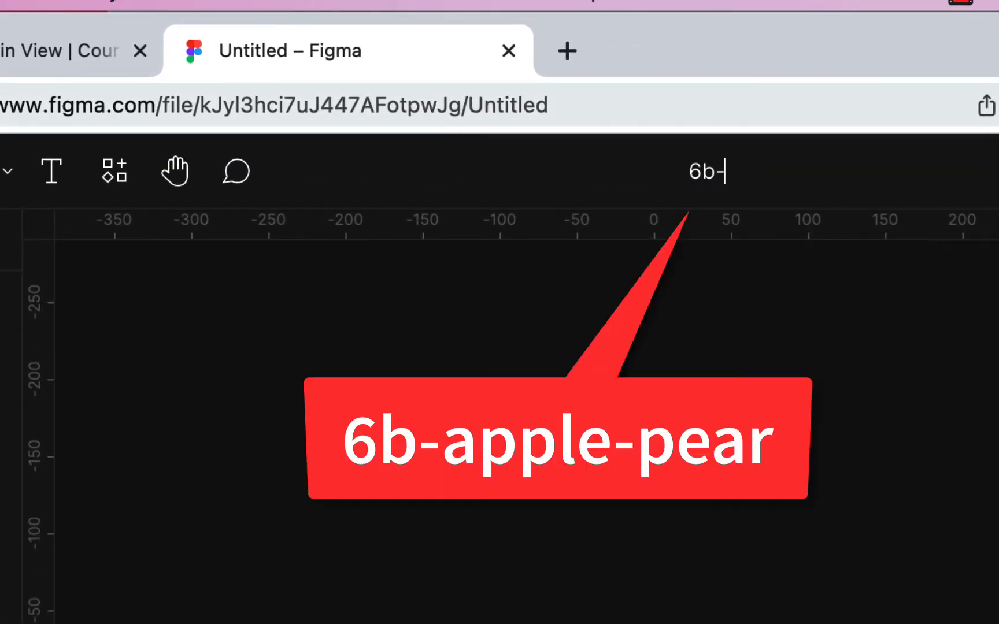
text(apple)
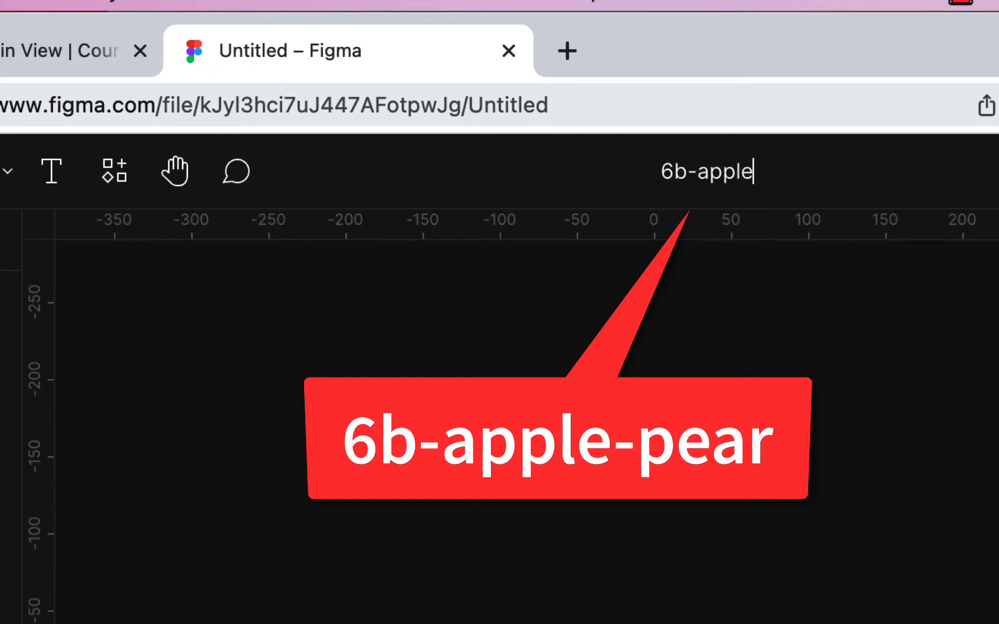
text(-pear)
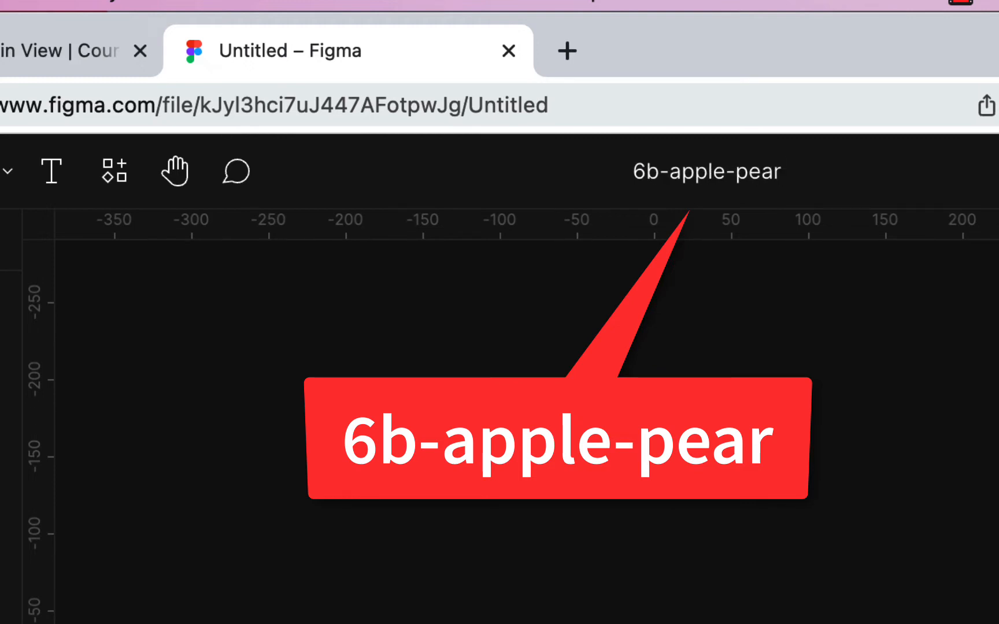
key(Return)
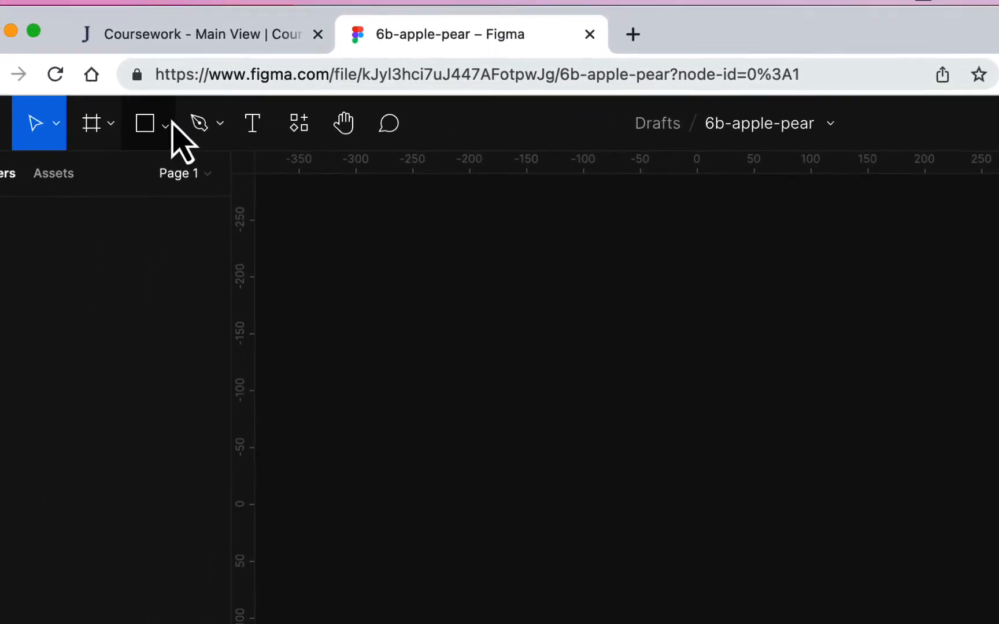
Step: Add a frame with the Letter paper preset and lock it
click(110, 124)
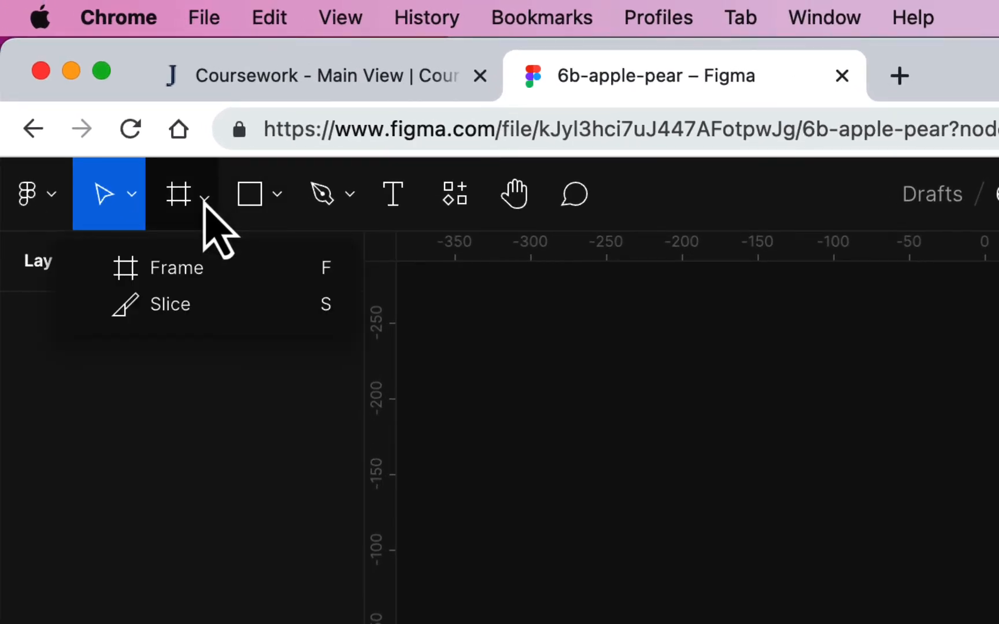
click(164, 285)
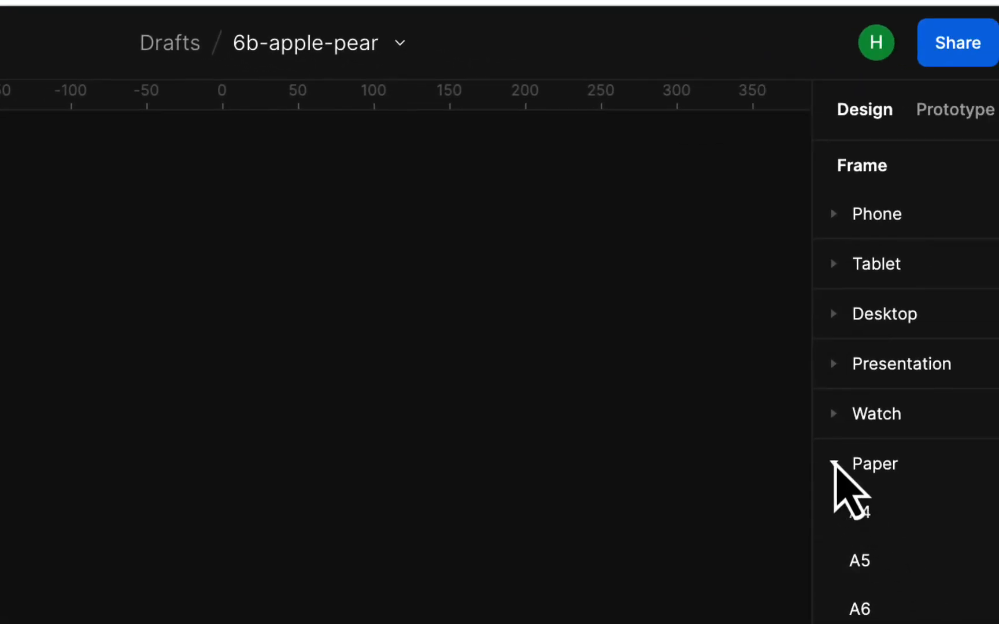
click(836, 464)
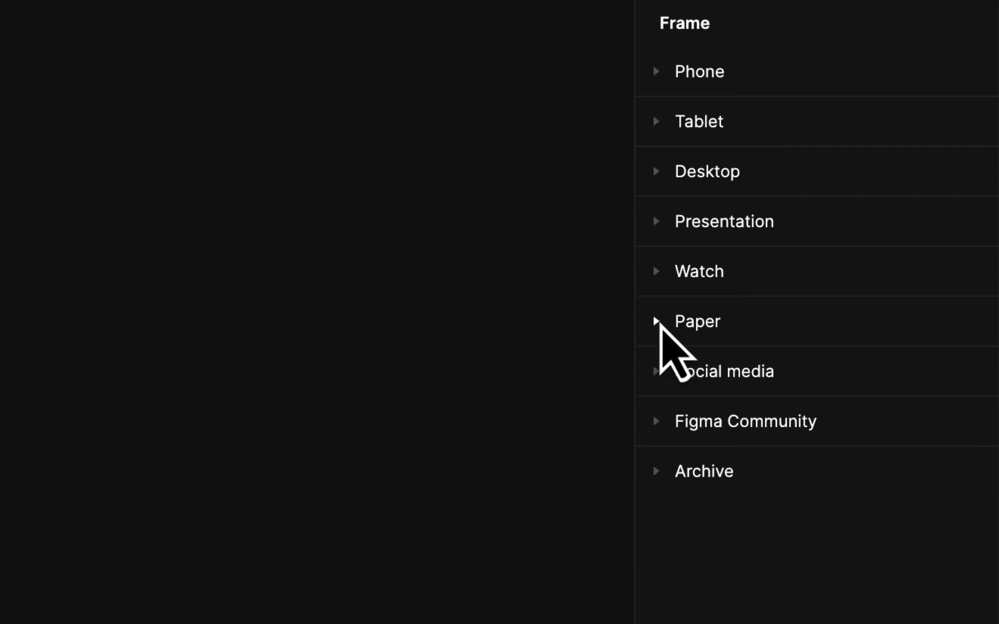
click(660, 323)
click(717, 518)
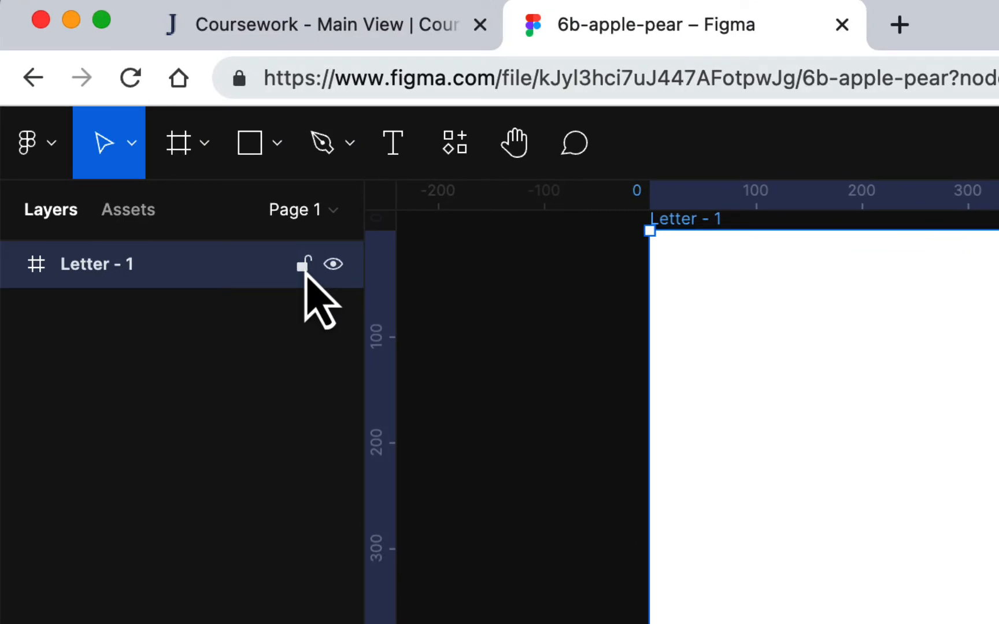
click(50, 200)
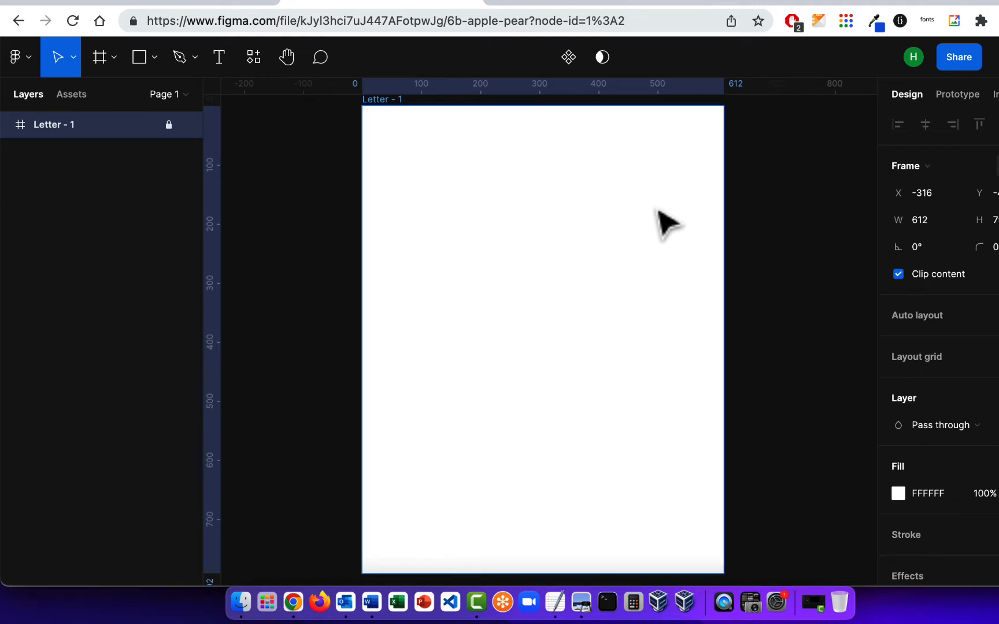
Step: Draw a circle about 402 × 402 pixels with the Ellipse tool and place it near the middle of the Letter frame
click(155, 57)
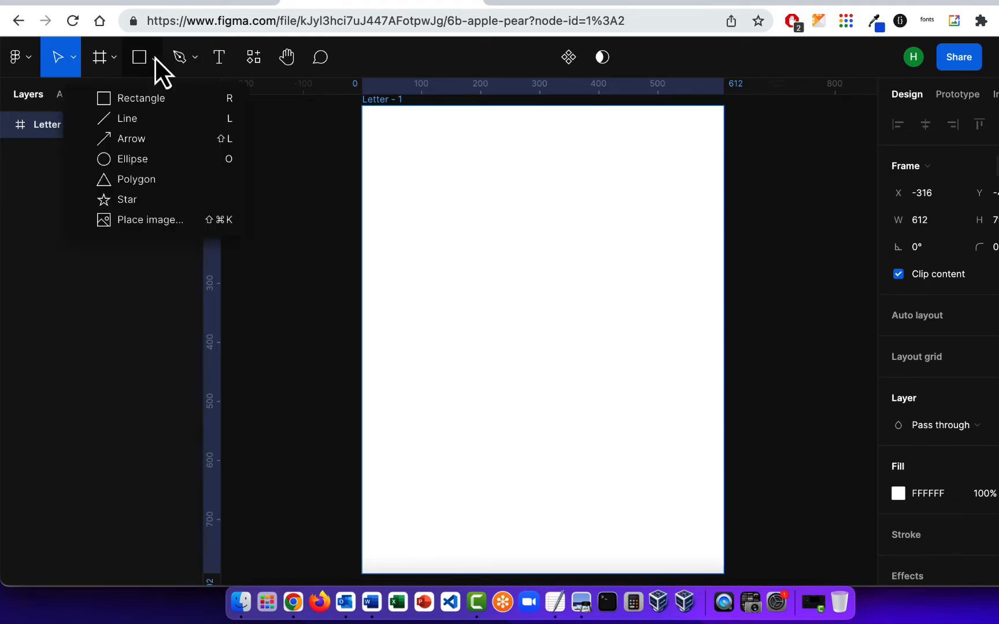
click(147, 160)
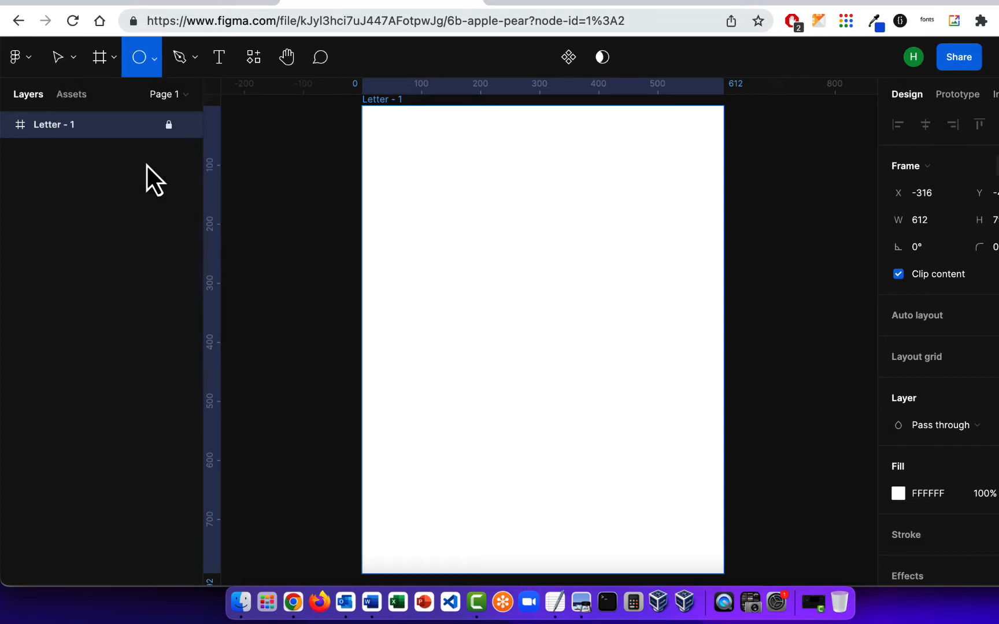
drag(422, 222, 665, 469)
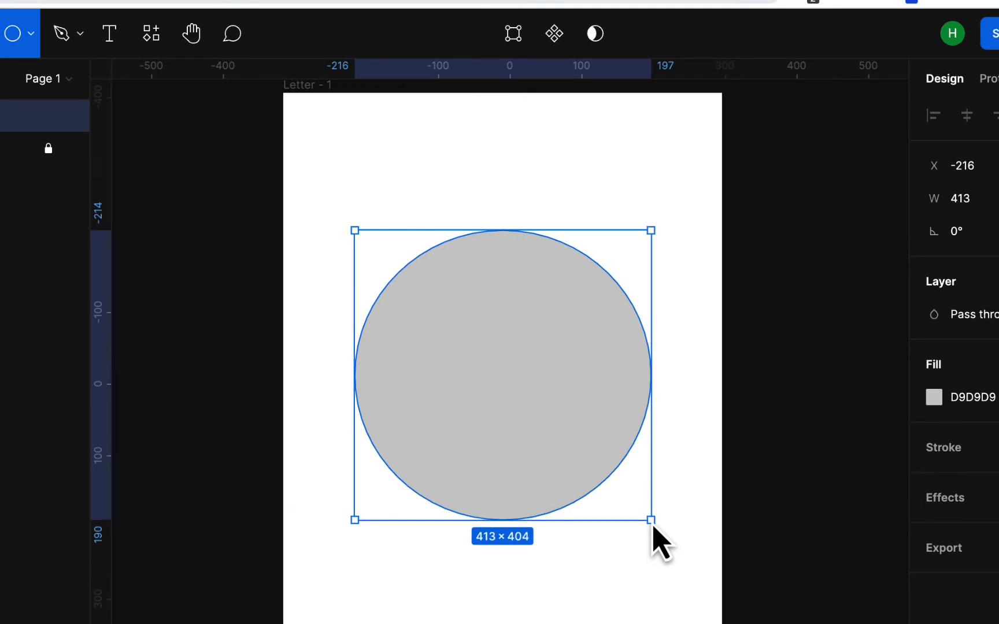
key(shift)
mouse_move(652, 524)
mouse_down()
mouse_move(663, 526)
mouse_move(642, 513)
mouse_up()
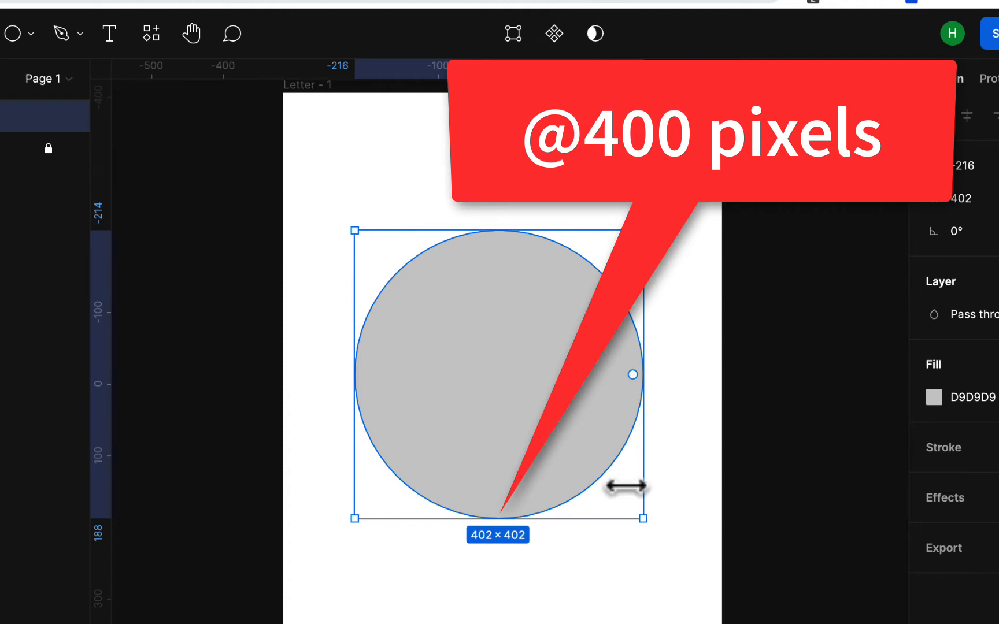
drag(572, 396, 562, 376)
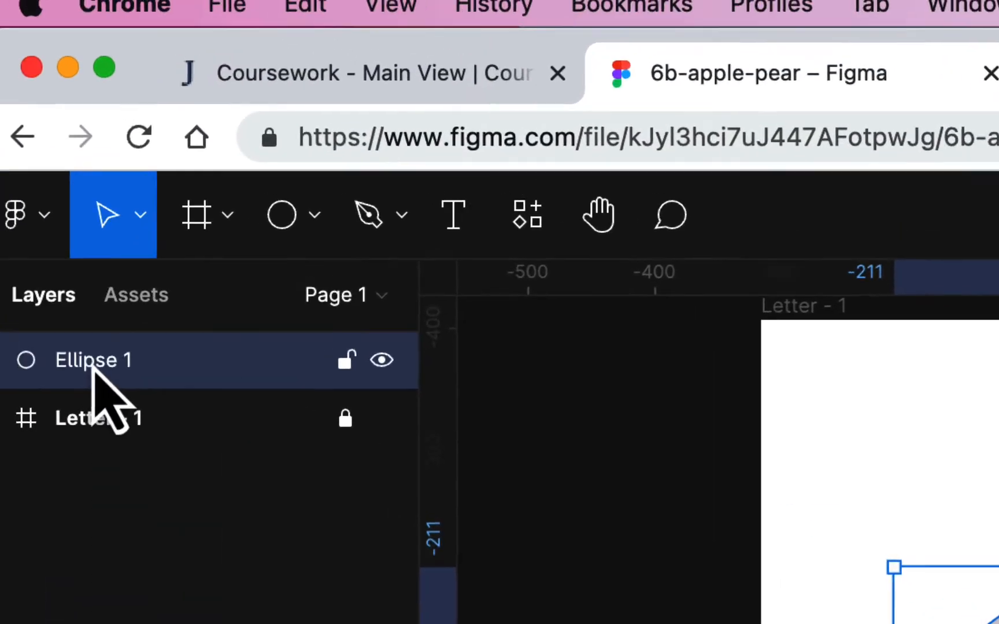
Step: Rename the ellipse layer to apple shape
double_click(112, 377)
text(a)
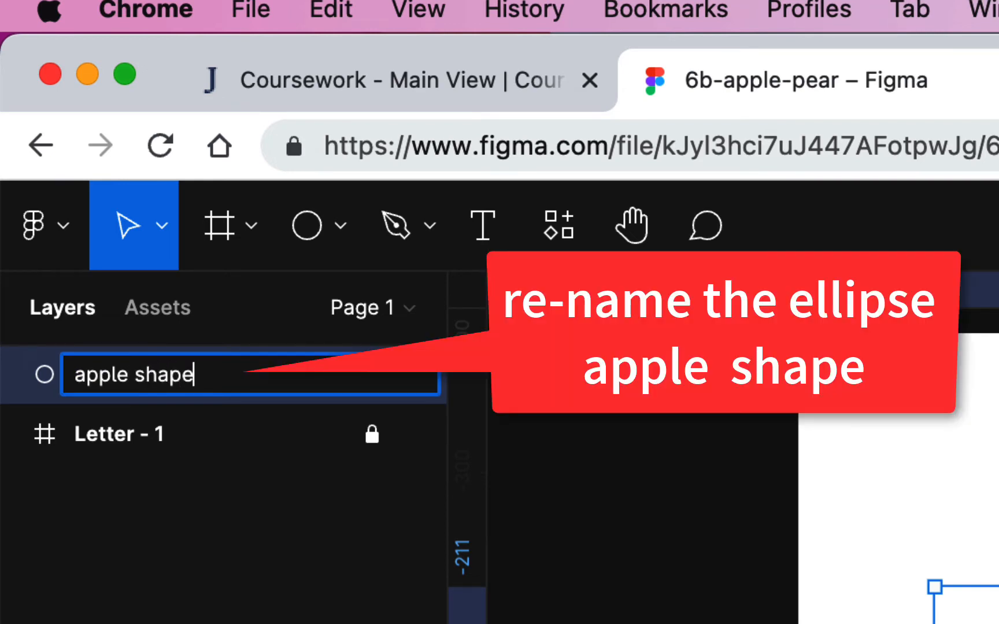
text(pple shape)
key(Return)
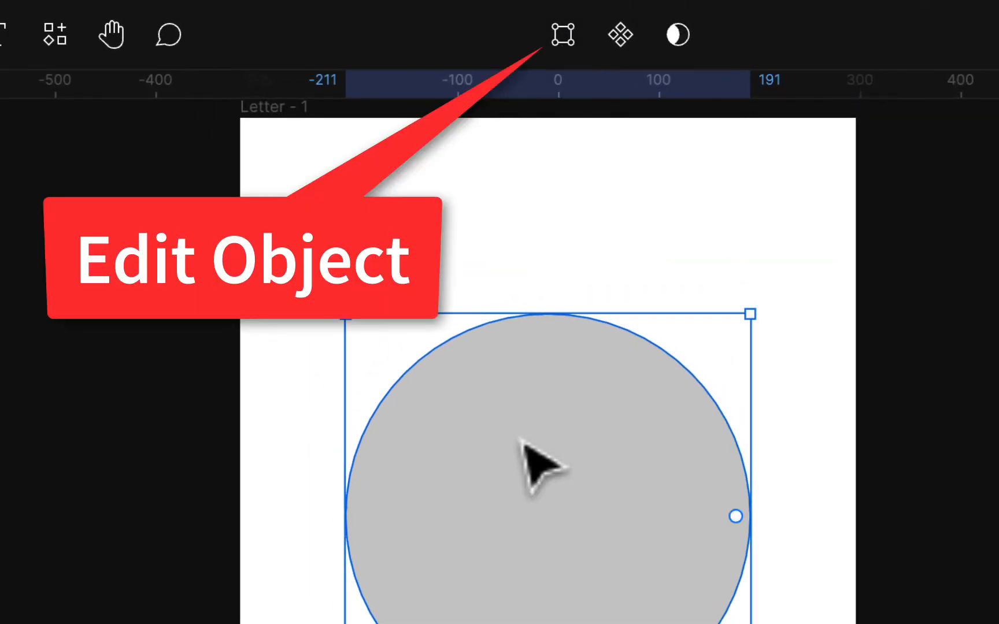
Step: Edit the circle's vector points and pull both handles of the top anchor upward and outward to form the apple's dip
click(563, 36)
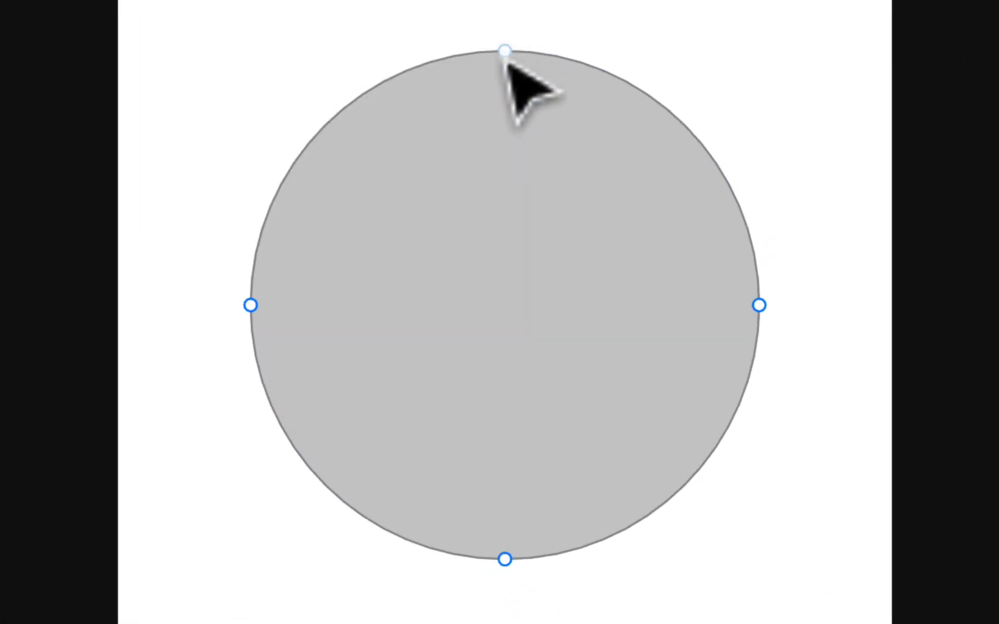
click(506, 53)
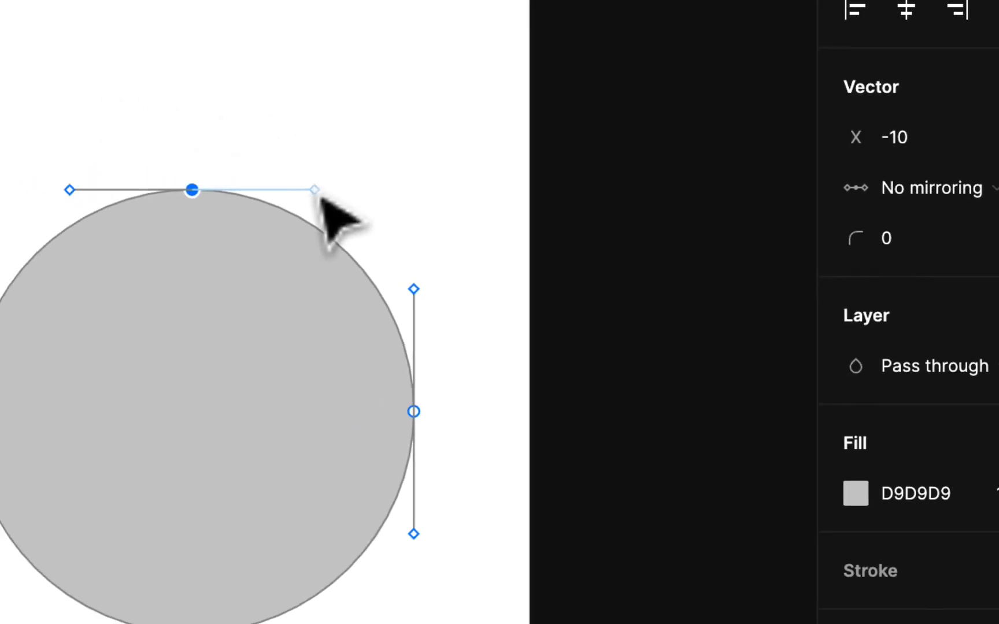
drag(351, 202, 370, 133)
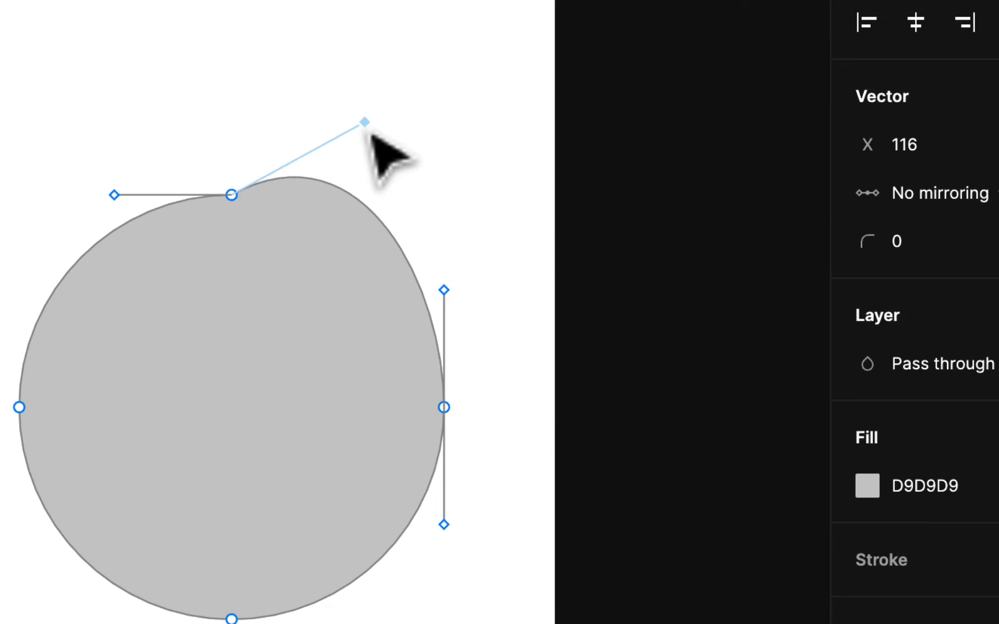
drag(113, 201, 94, 138)
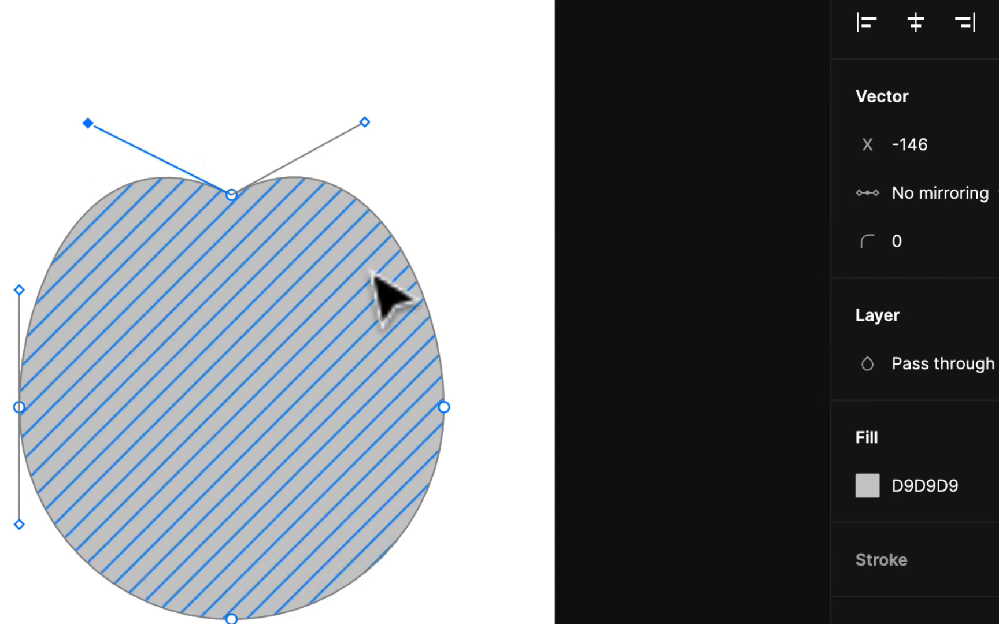
Step: Set the handle mirroring of the apple shape's anchor points, including both side anchors, to Mirror angle and length
click(444, 407)
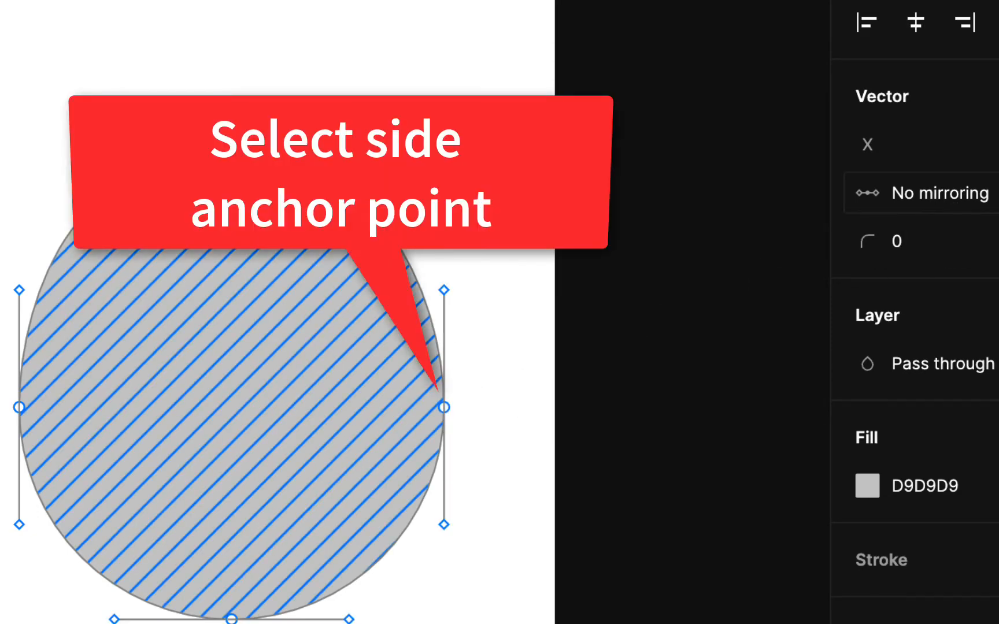
click(939, 193)
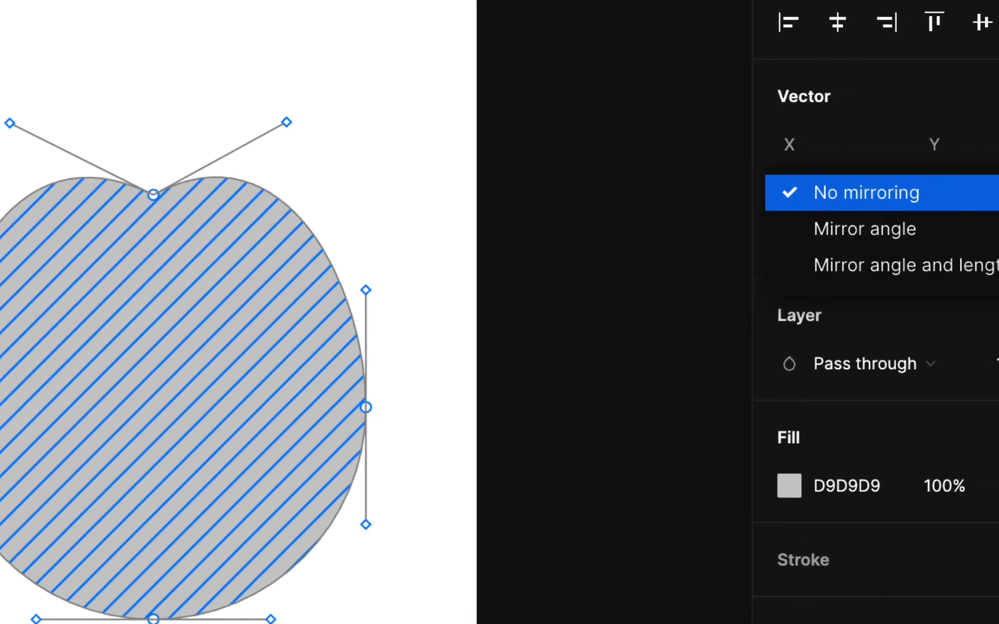
click(963, 266)
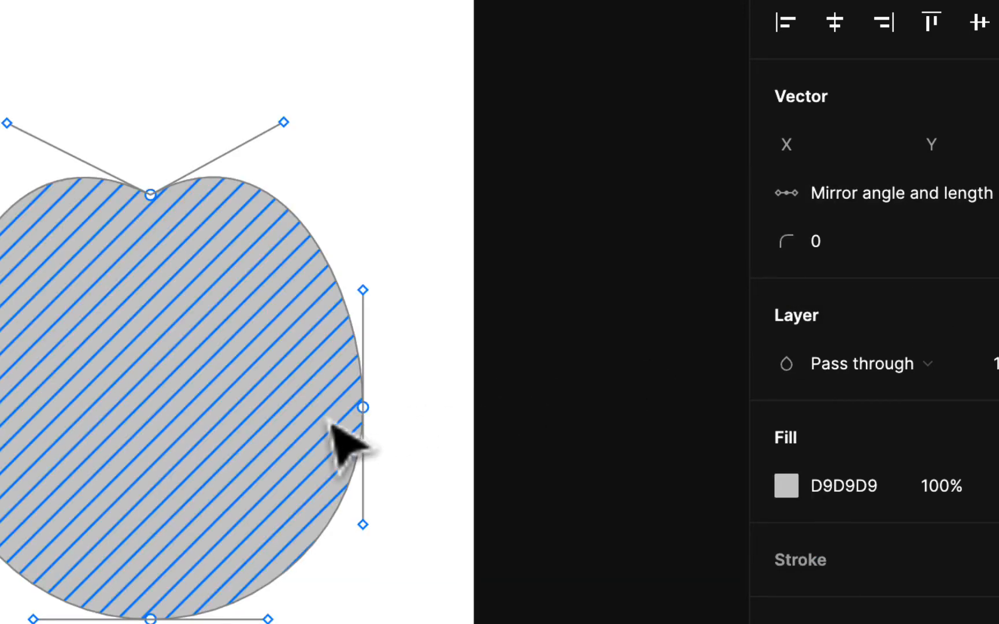
click(105, 408)
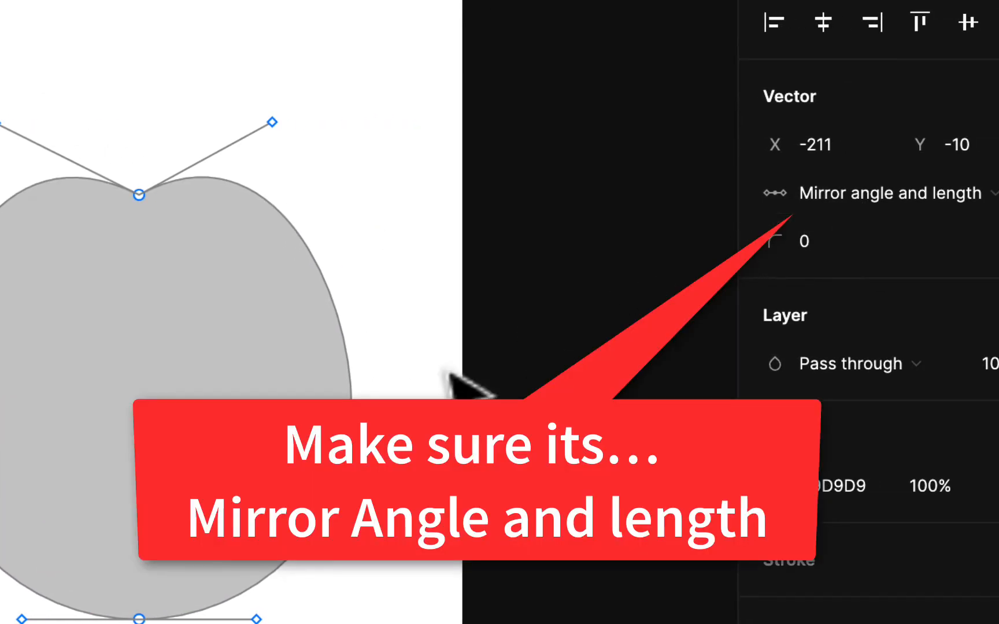
Step: Tilt the right side anchor's upper handle outward and move that anchor outward, undoing a trial change to the top anchor's right handle
click(354, 411)
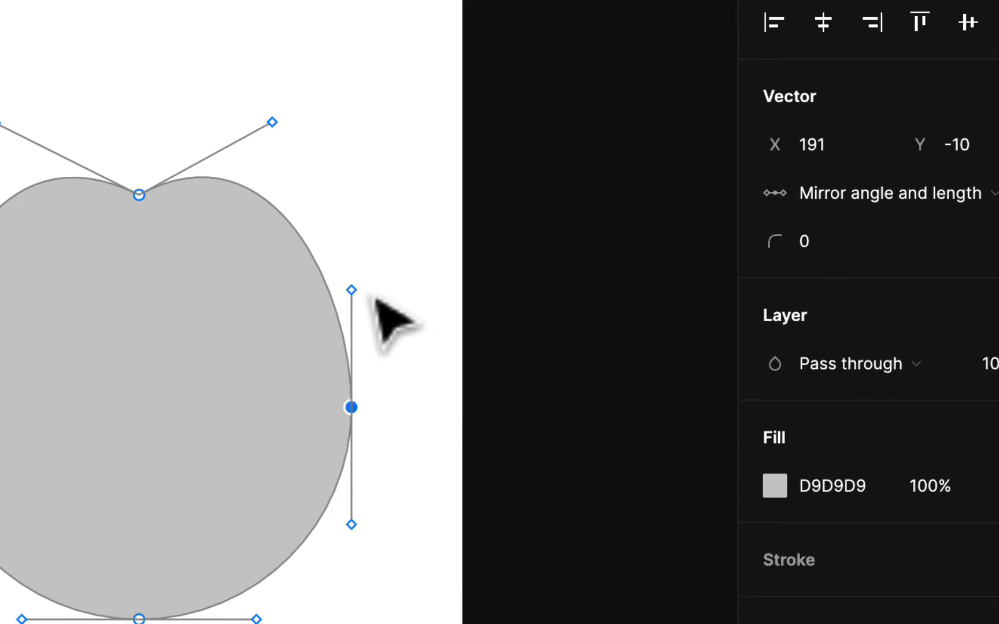
drag(363, 296, 398, 284)
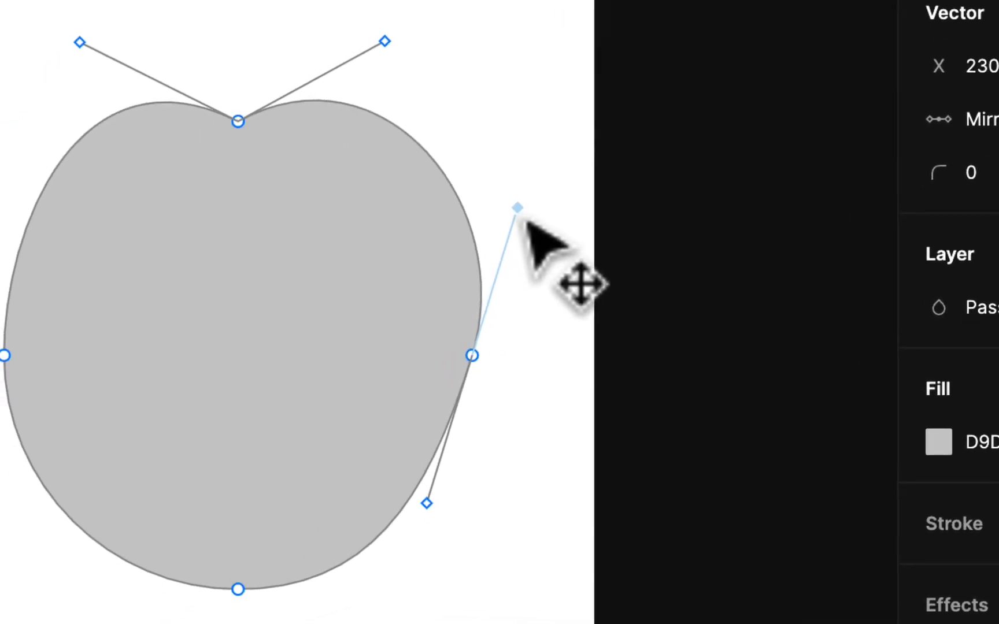
drag(526, 221, 523, 220)
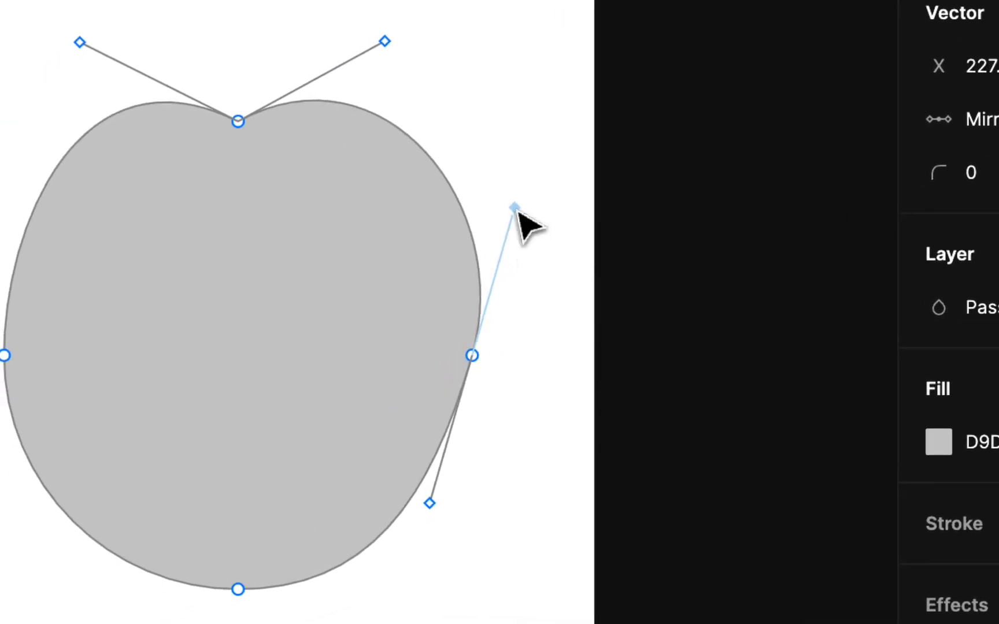
drag(477, 363, 500, 372)
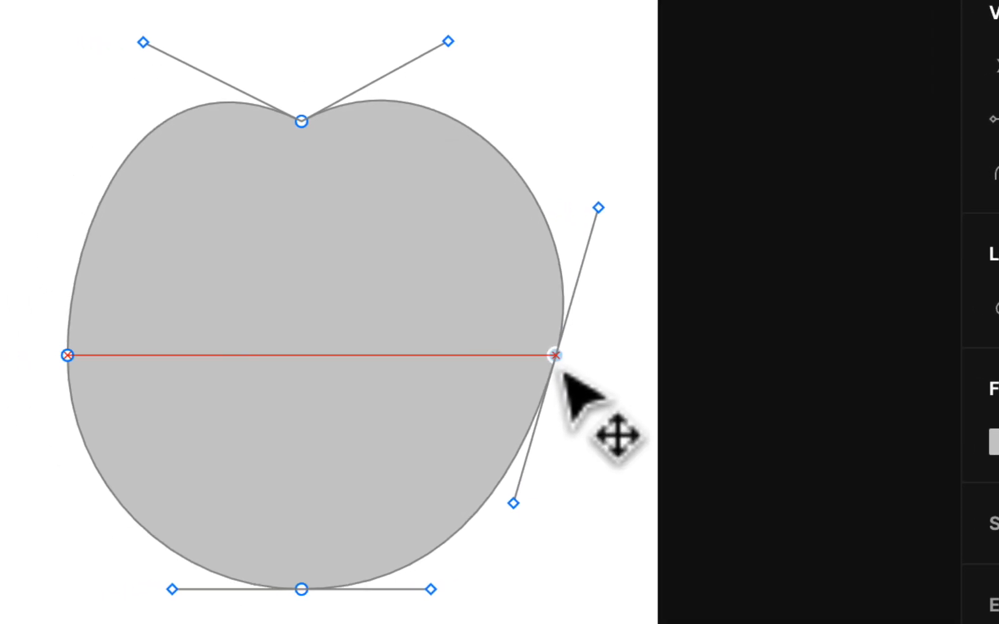
drag(563, 372, 562, 373)
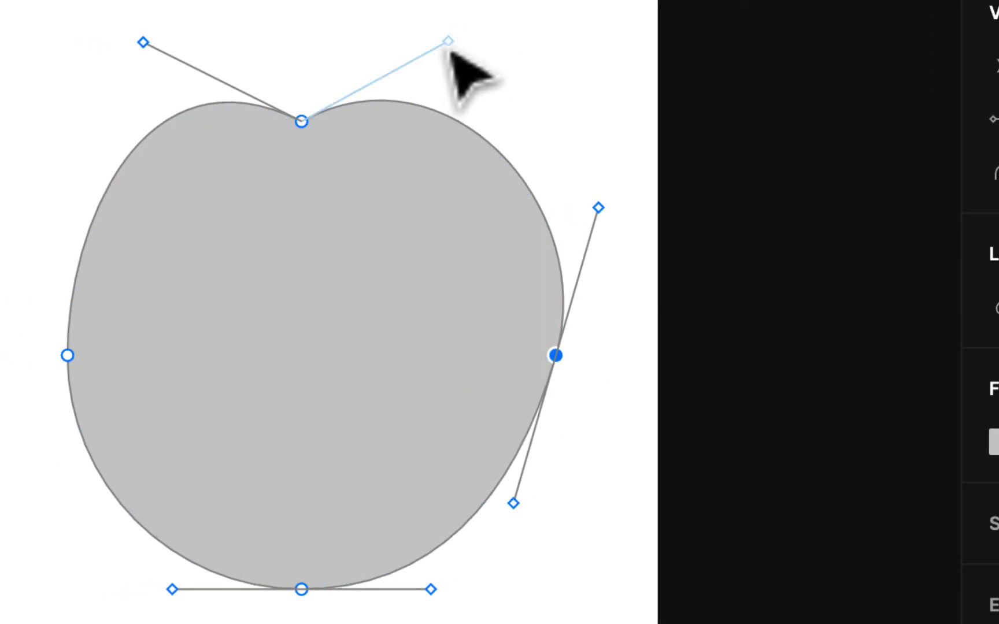
drag(450, 42, 461, 29)
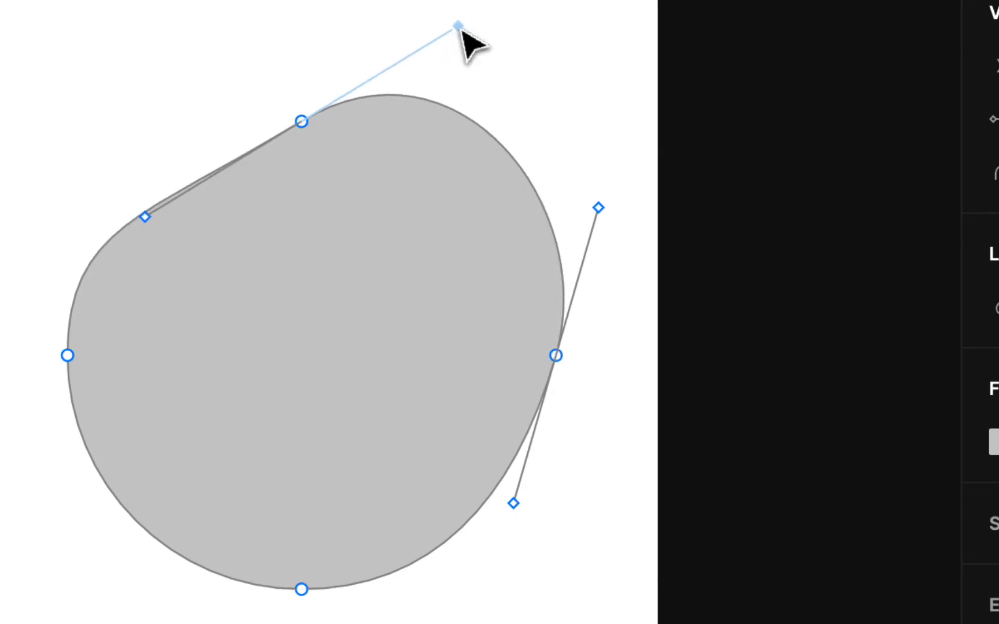
key(super+z)
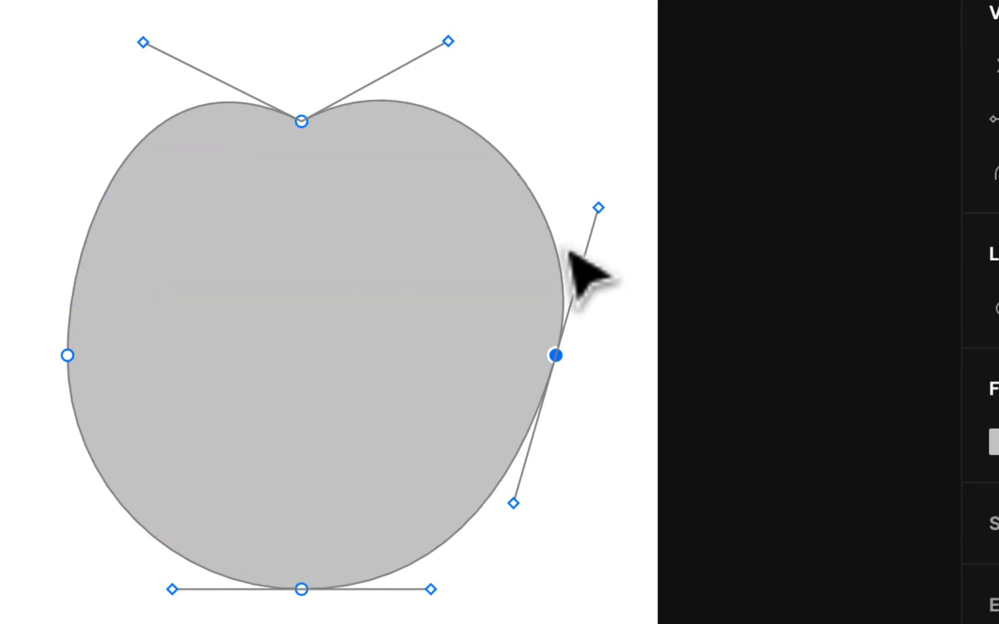
Step: Tilt the left side anchor's upper handle outward and move the anchor outward and slightly up to widen the apple's left side
click(67, 355)
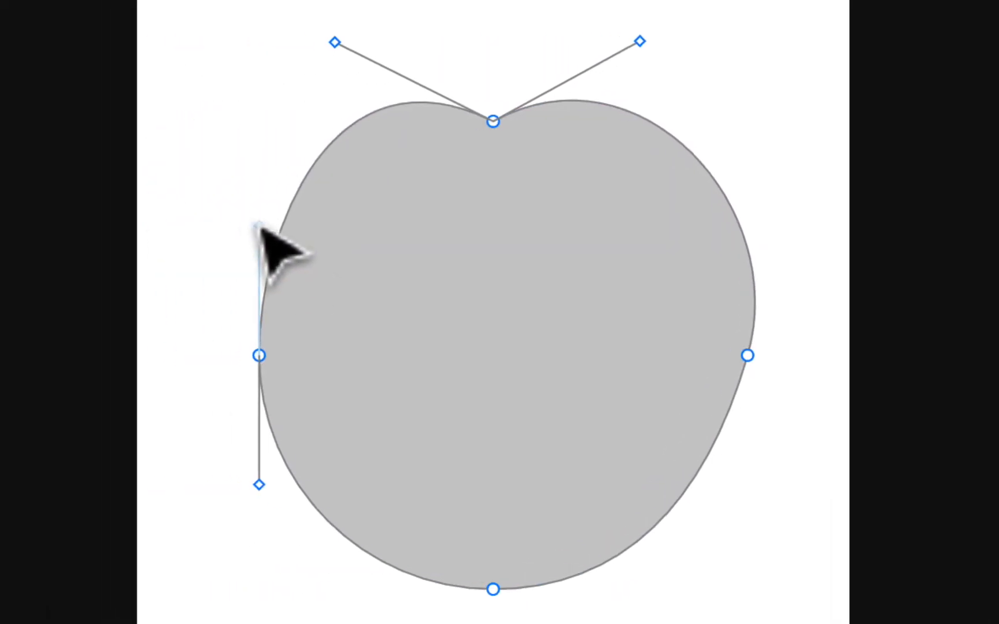
drag(67, 226, 28, 194)
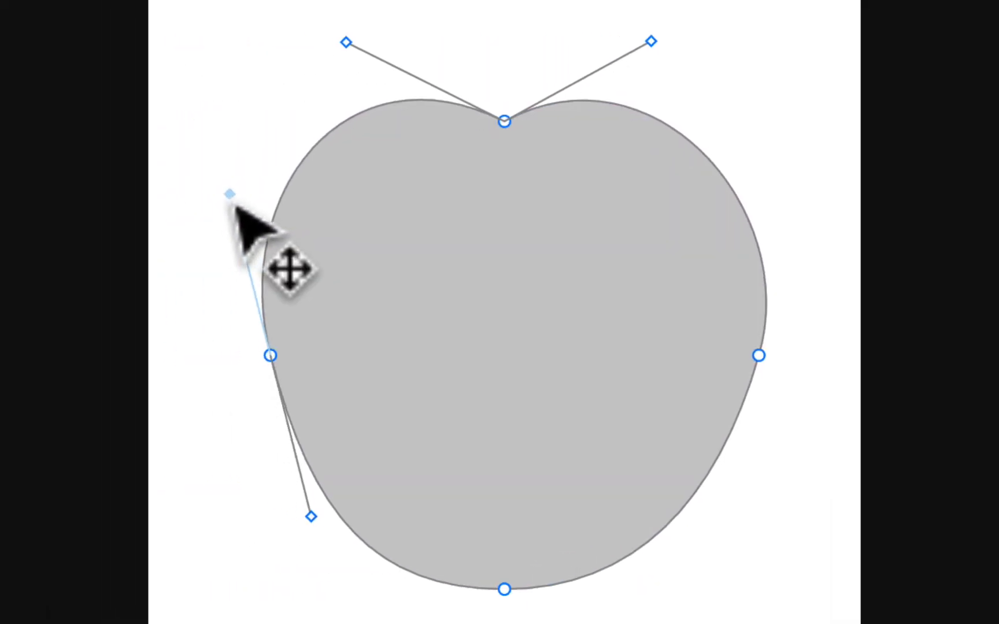
drag(236, 206, 224, 196)
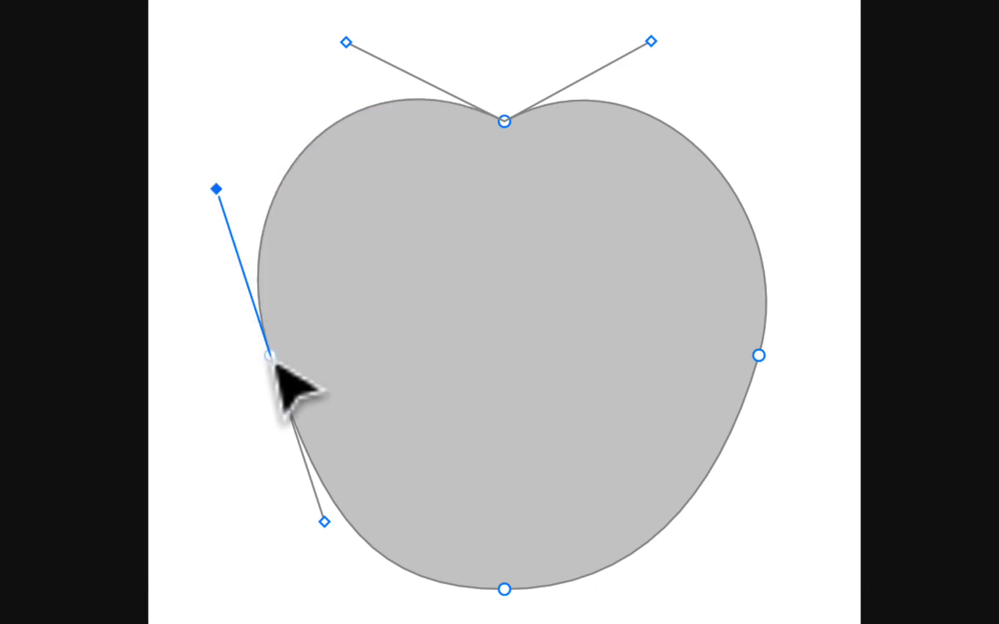
mouse_move(272, 362)
mouse_down()
mouse_move(254, 361)
mouse_move(252, 351)
mouse_up()
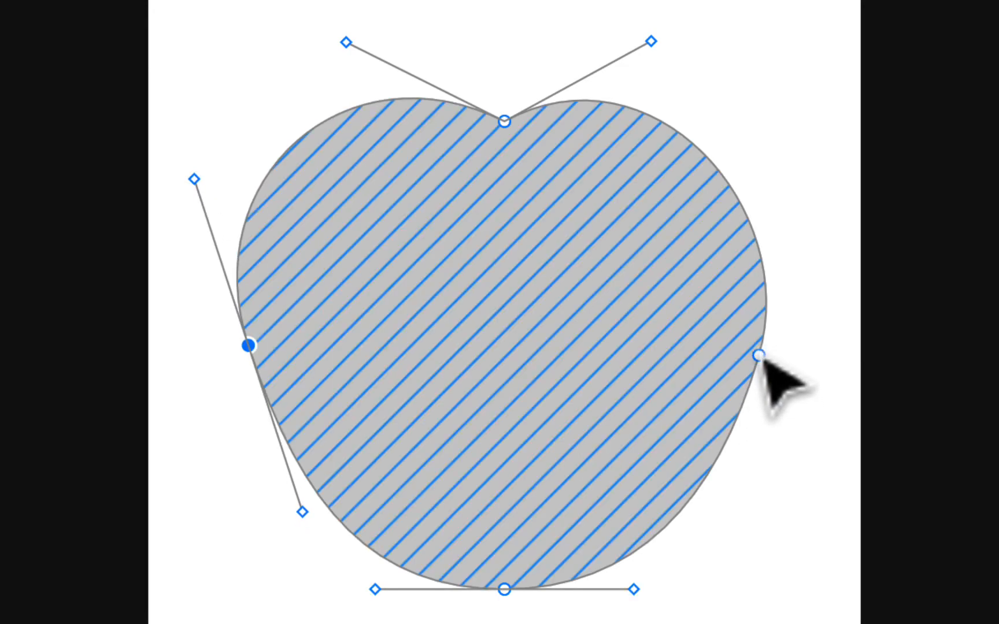
Step: Shift the whole apple shape slightly down, and move its right side anchor level with the left side anchor
mouse_move(763, 358)
mouse_down()
mouse_move(769, 350)
mouse_move(757, 366)
mouse_up()
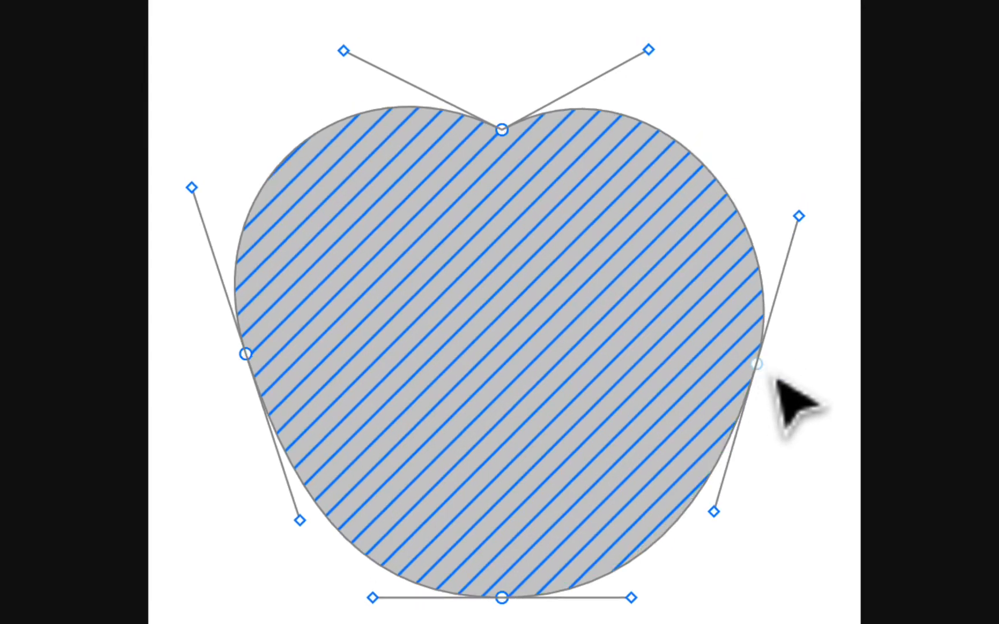
click(788, 379)
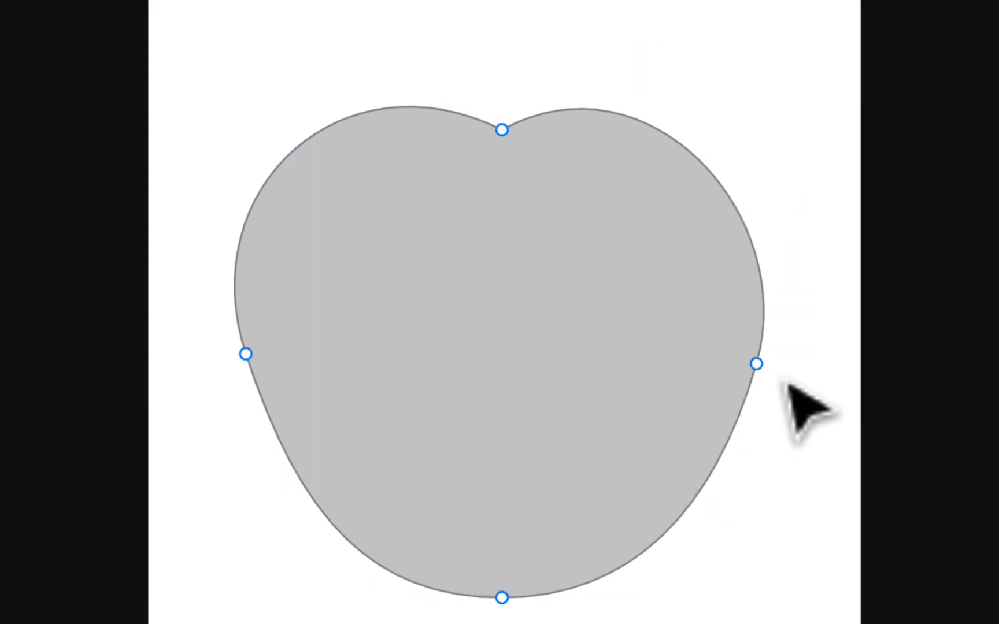
click(760, 373)
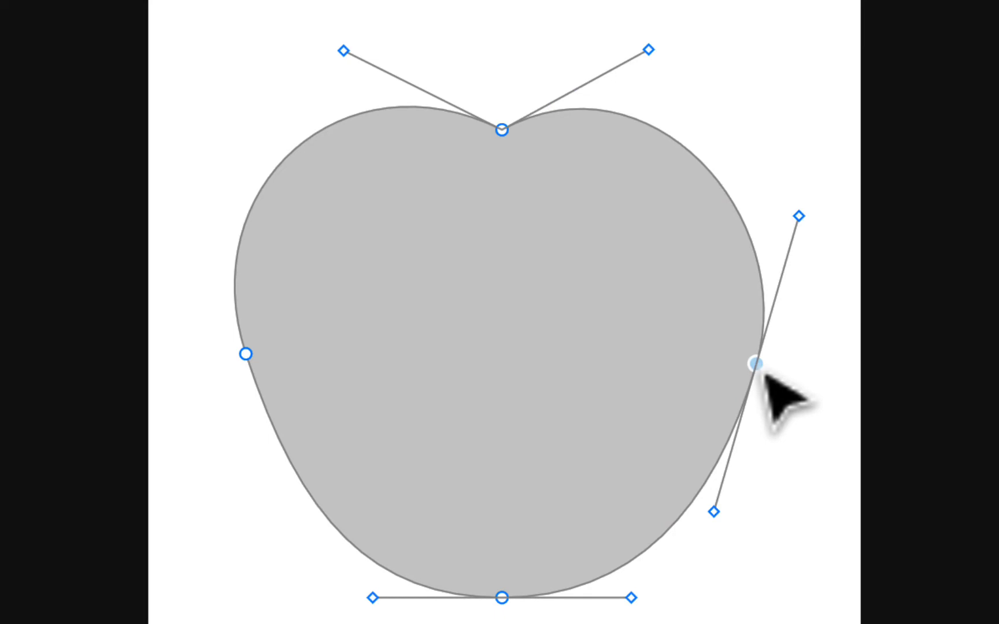
drag(768, 366, 761, 373)
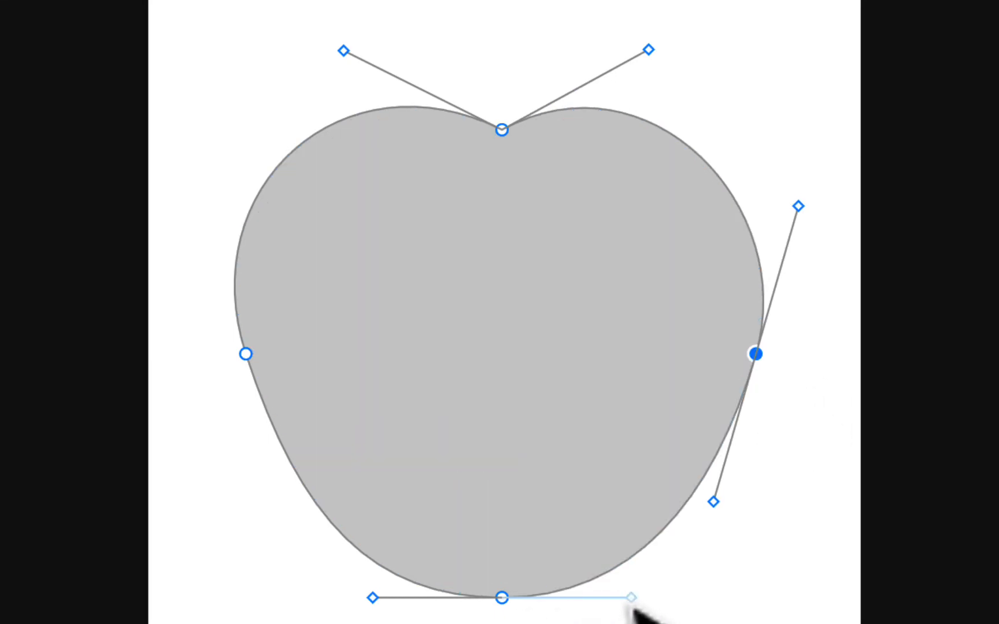
Step: Set the bottom anchor to No mirroring and pull both its handles down and outward to form a small dimple in the base
drag(631, 599, 616, 616)
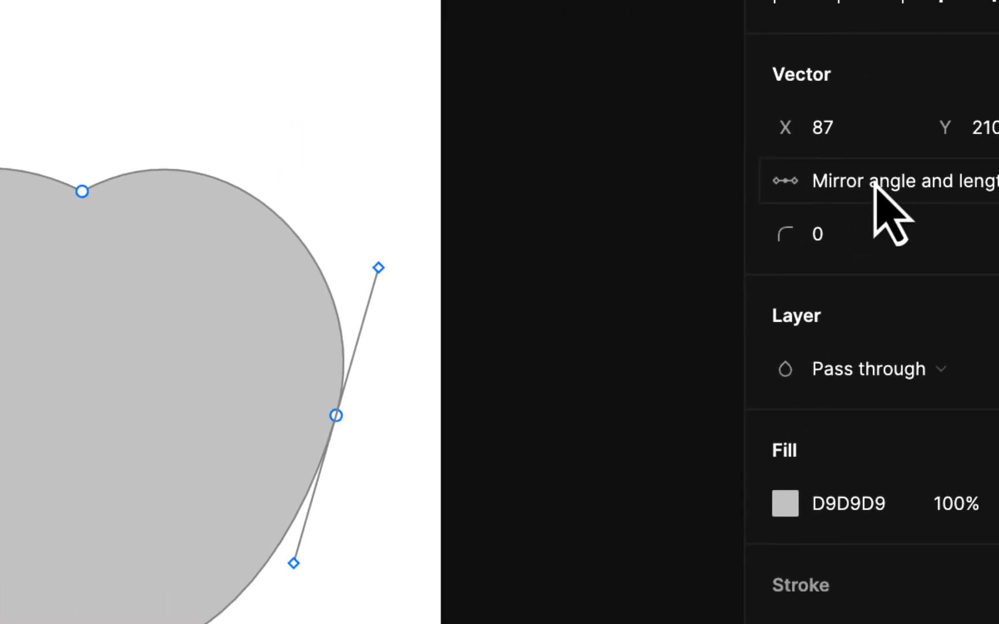
click(875, 184)
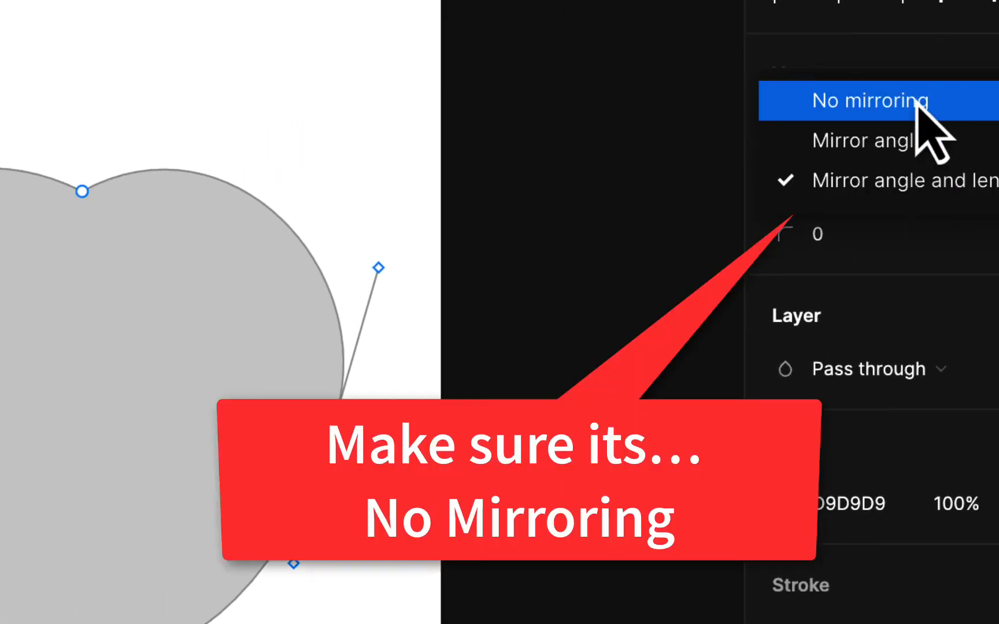
click(917, 101)
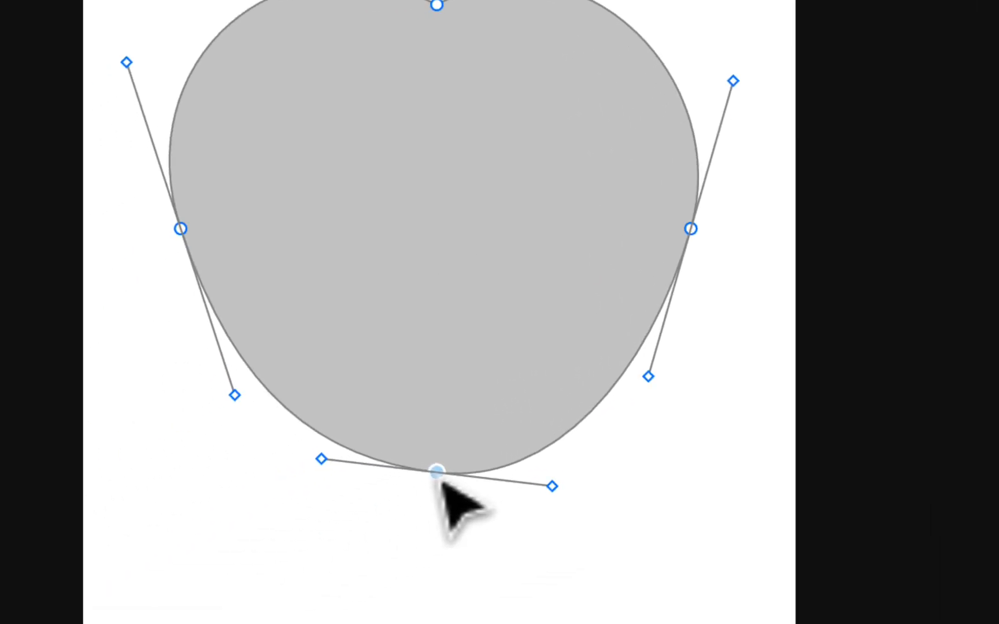
click(436, 473)
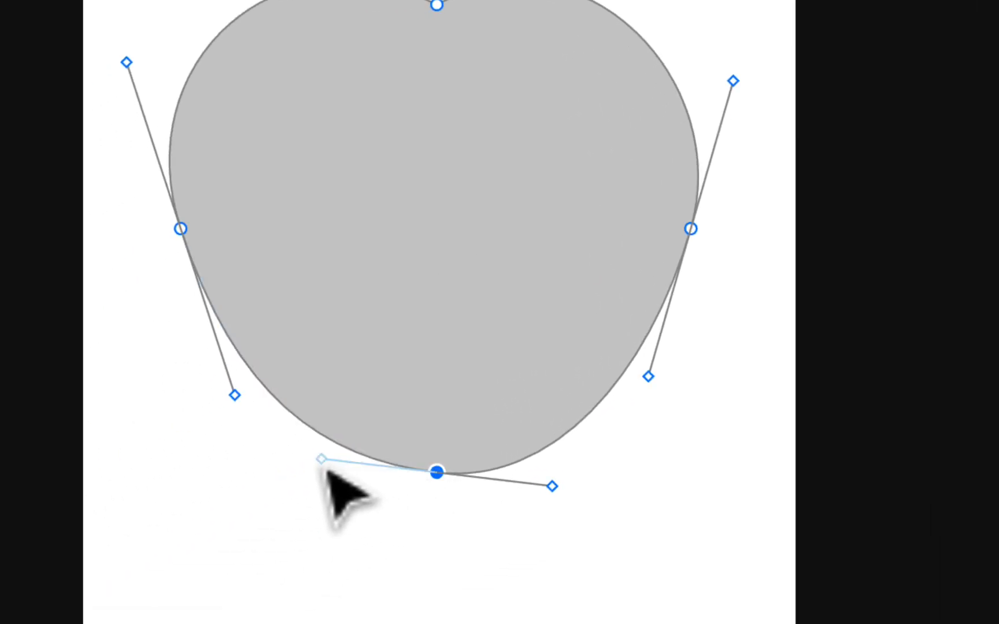
drag(325, 471, 321, 502)
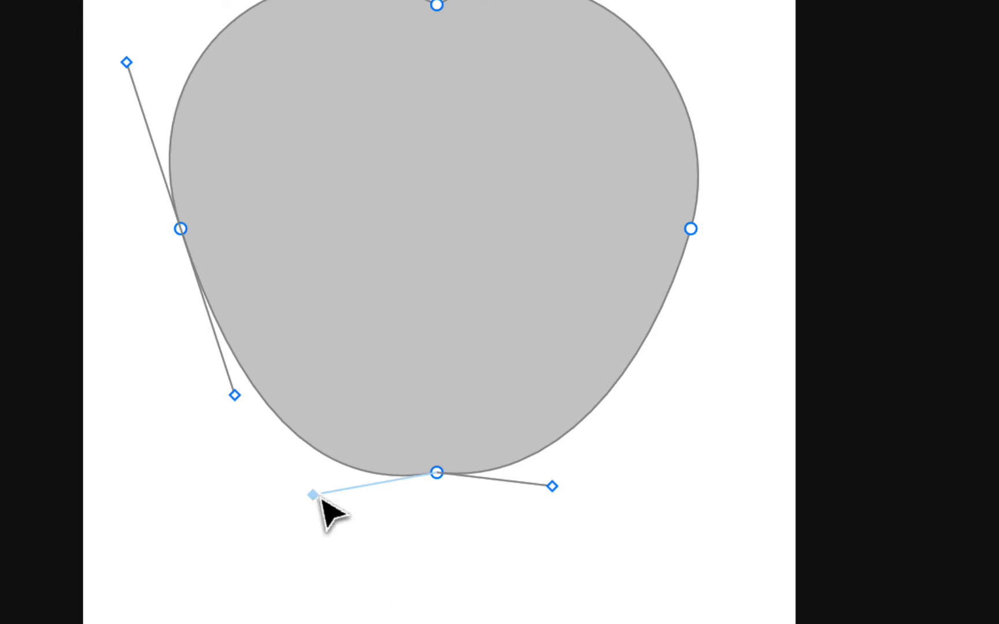
drag(553, 484, 578, 517)
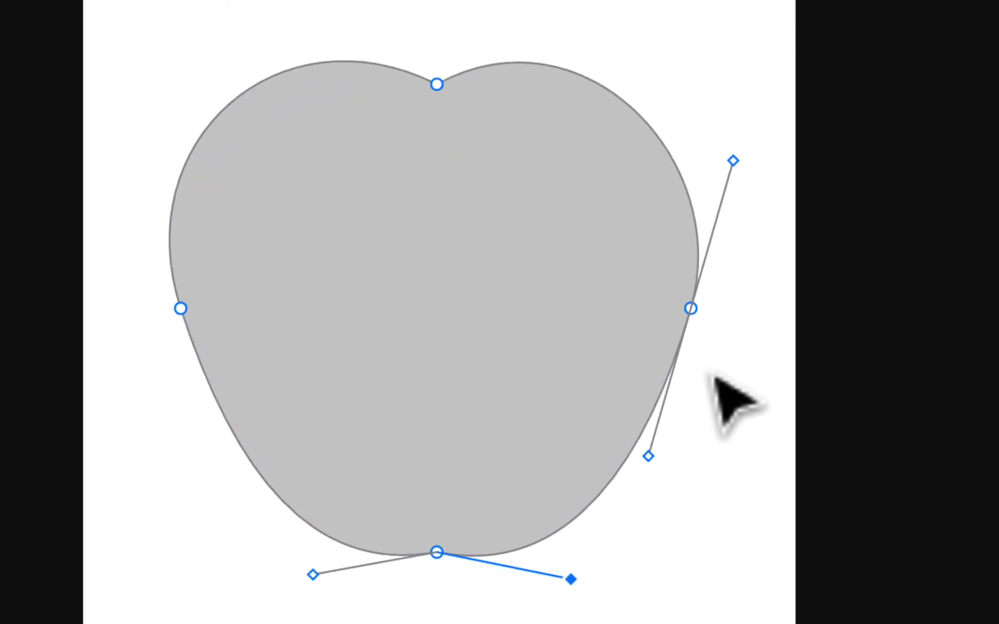
Step: Set the top anchor to No mirroring and extend its two handles up and outward to deepen the dip between the lobes
click(437, 85)
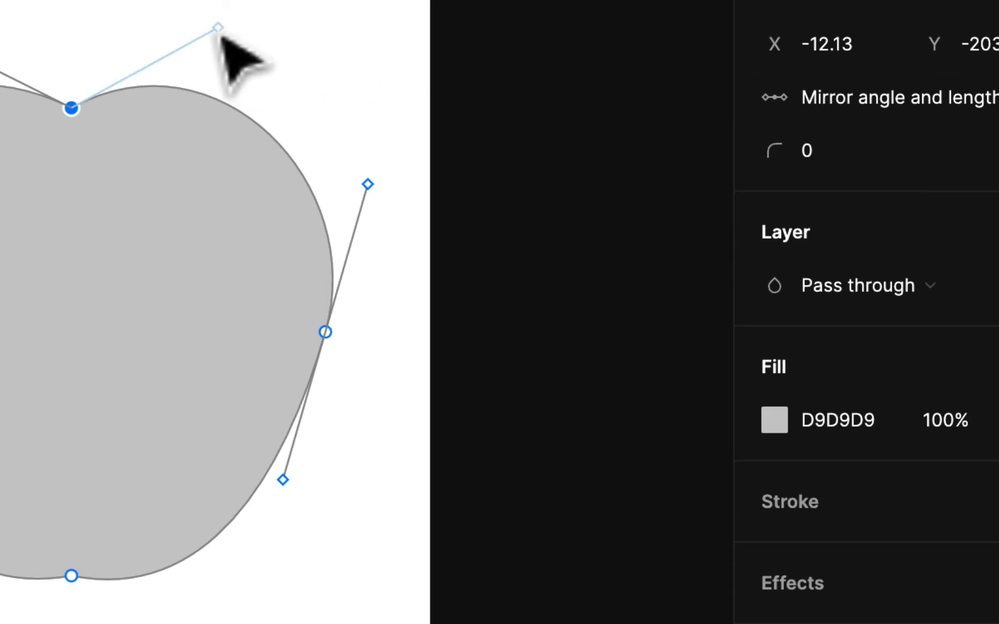
drag(221, 36, 269, 12)
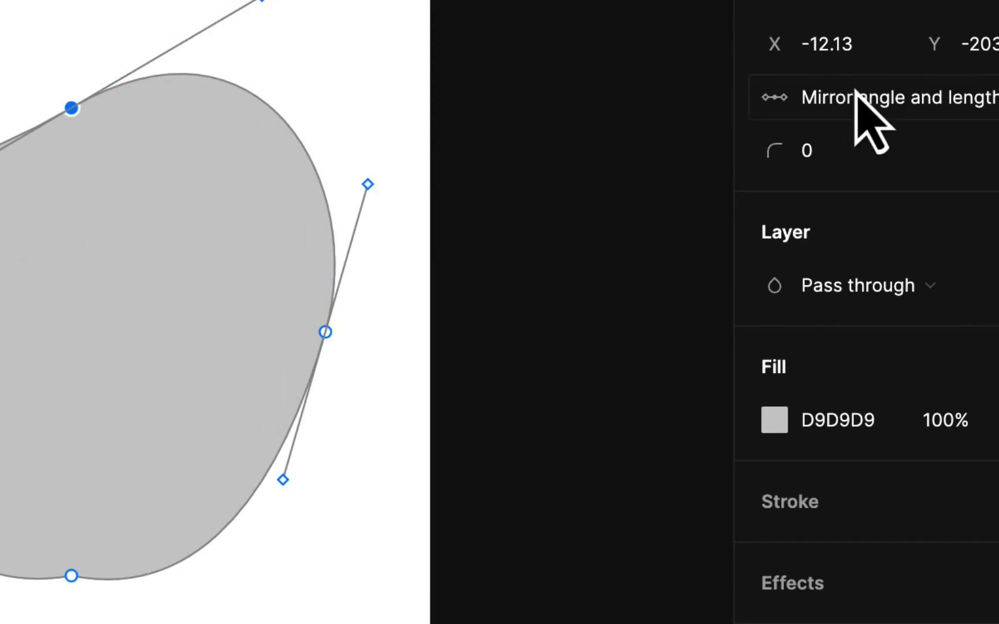
click(887, 100)
click(861, 46)
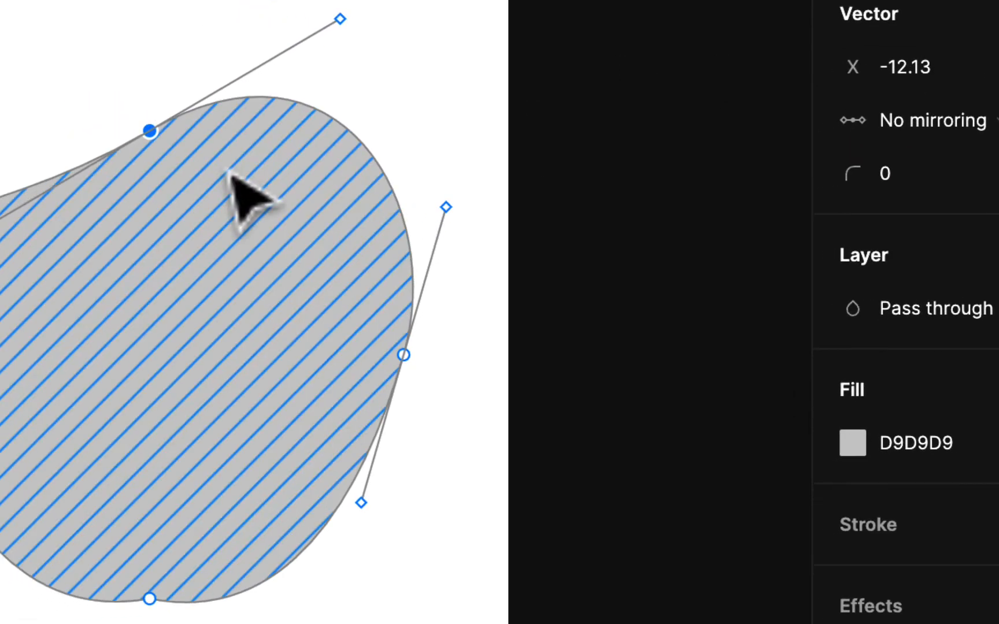
drag(235, 227, 233, 1)
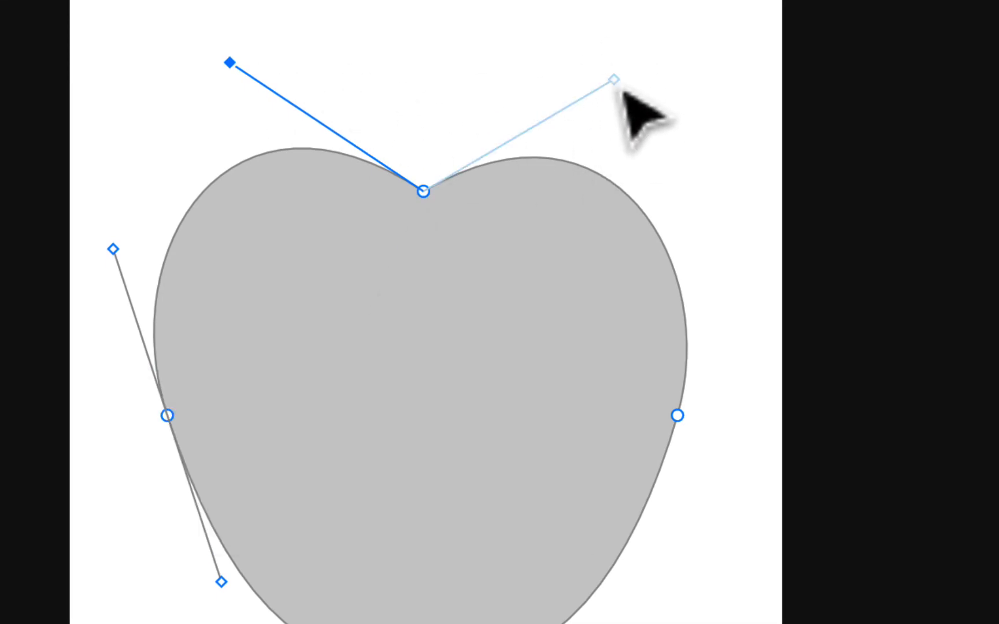
Step: Adjust the top anchor's two handles until both lobes are even in height, and finish editing the apple's vector shape
drag(622, 91, 637, 63)
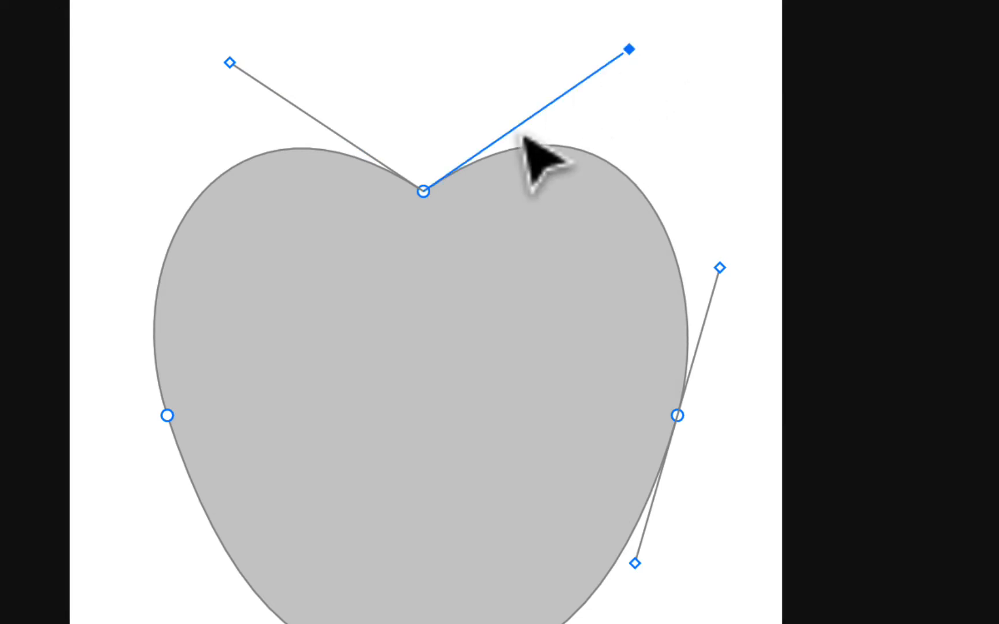
drag(236, 74, 270, 111)
click(634, 57)
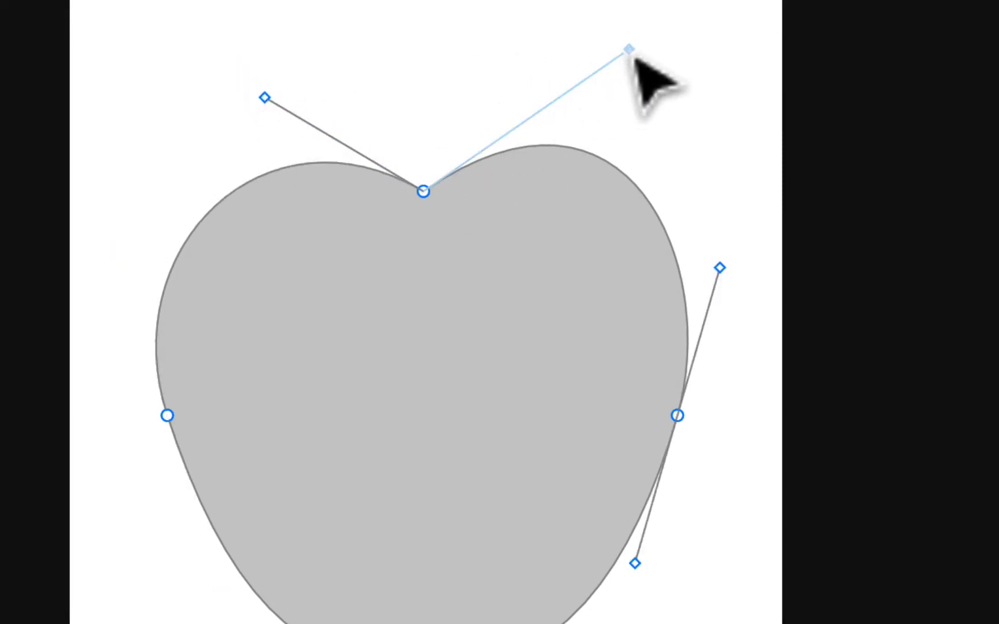
drag(635, 58, 613, 102)
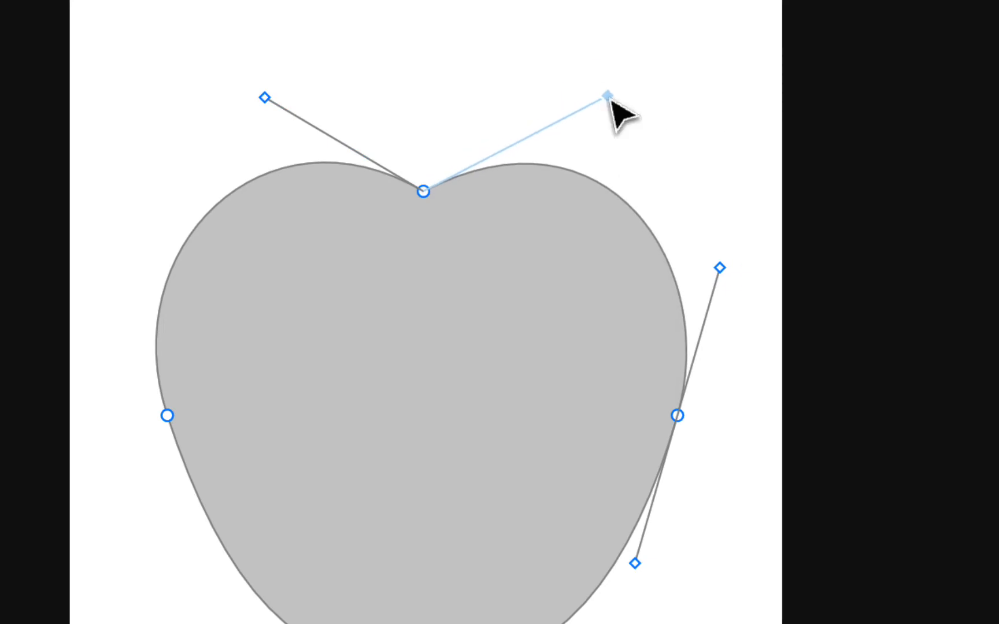
mouse_move(271, 110)
mouse_down()
mouse_move(250, 125)
mouse_move(255, 115)
mouse_up()
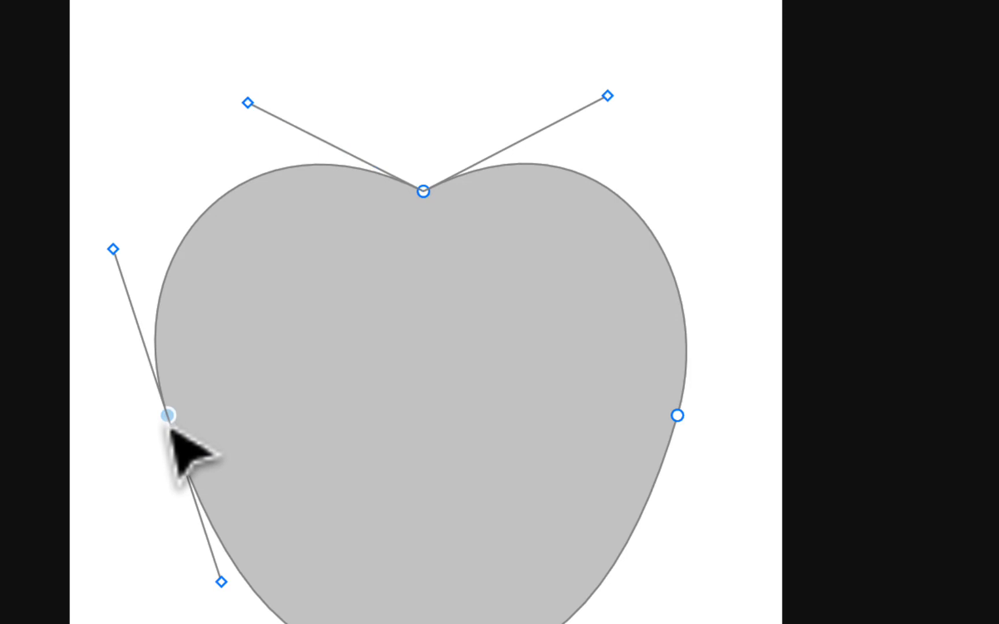
click(167, 415)
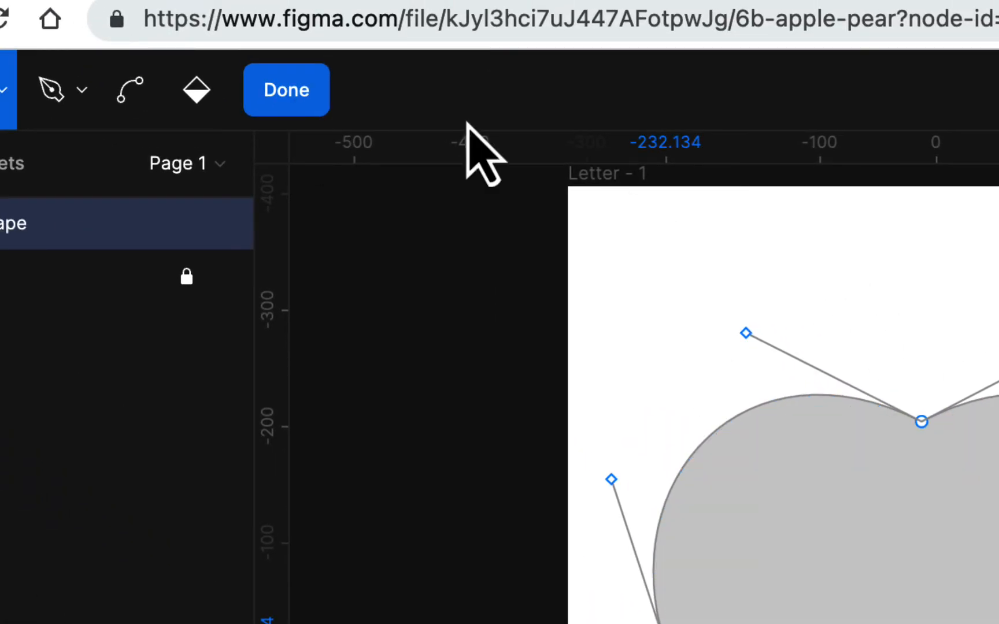
click(306, 97)
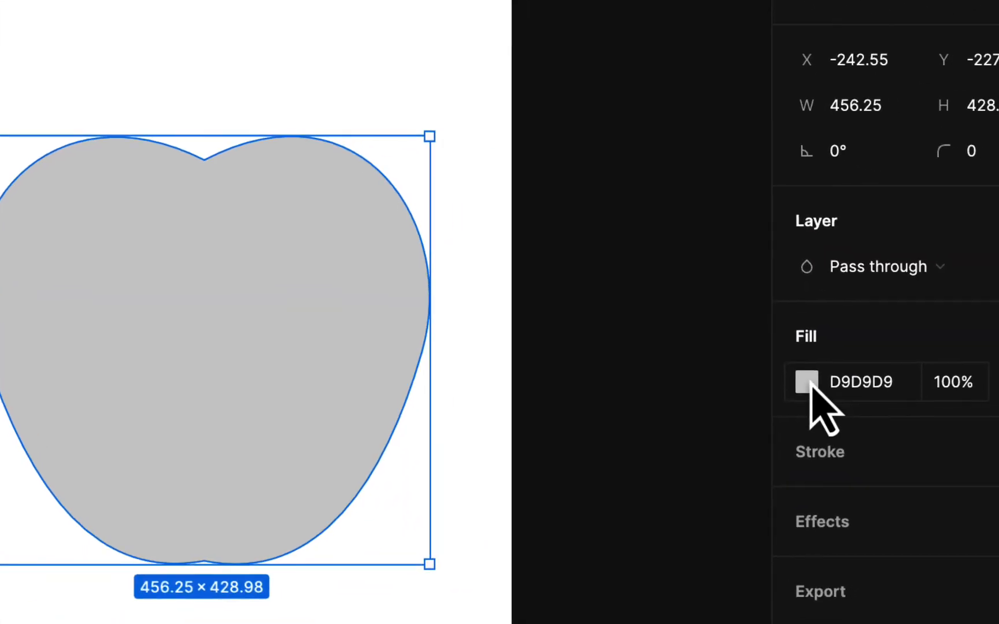
Step: Fill the apple shape with red CB0505 and change the fill type to a radial gradient
click(804, 381)
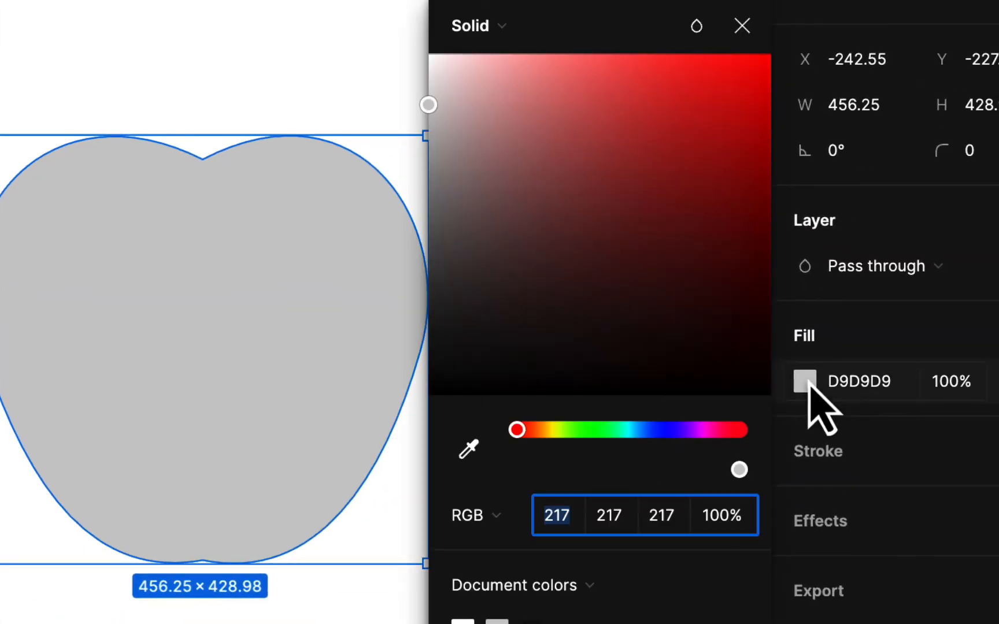
click(762, 123)
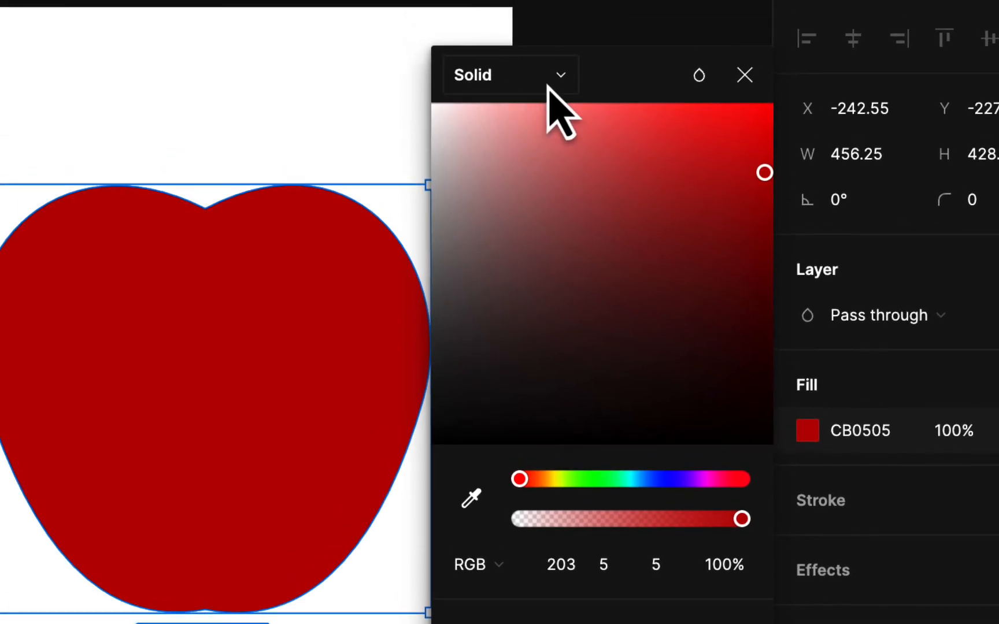
click(545, 36)
click(546, 142)
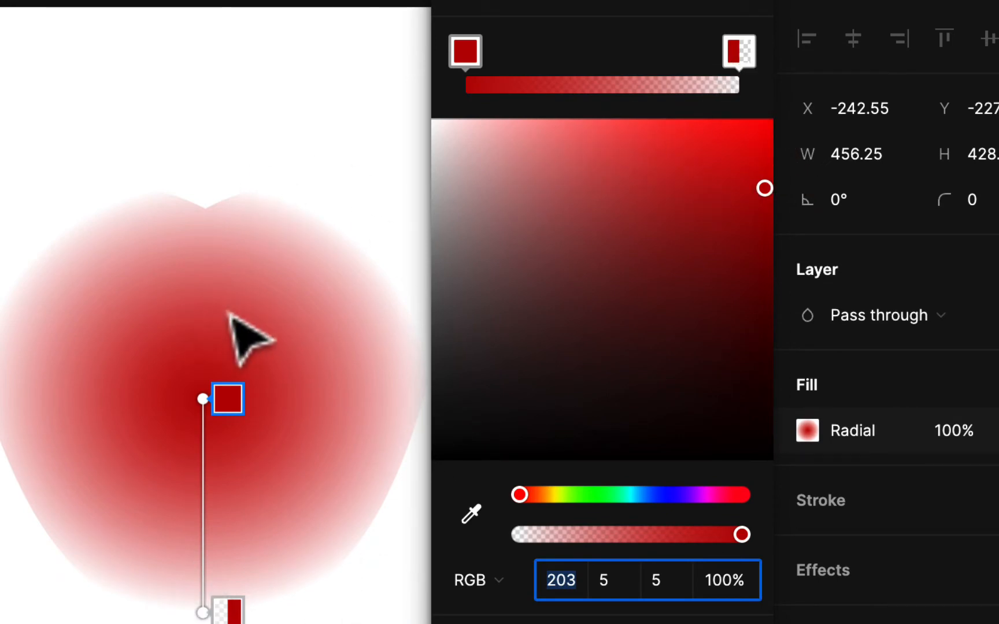
Step: Reverse the gradient's stops so the transparent one sits at the center and the solid red one at the outer end
drag(465, 52, 655, 68)
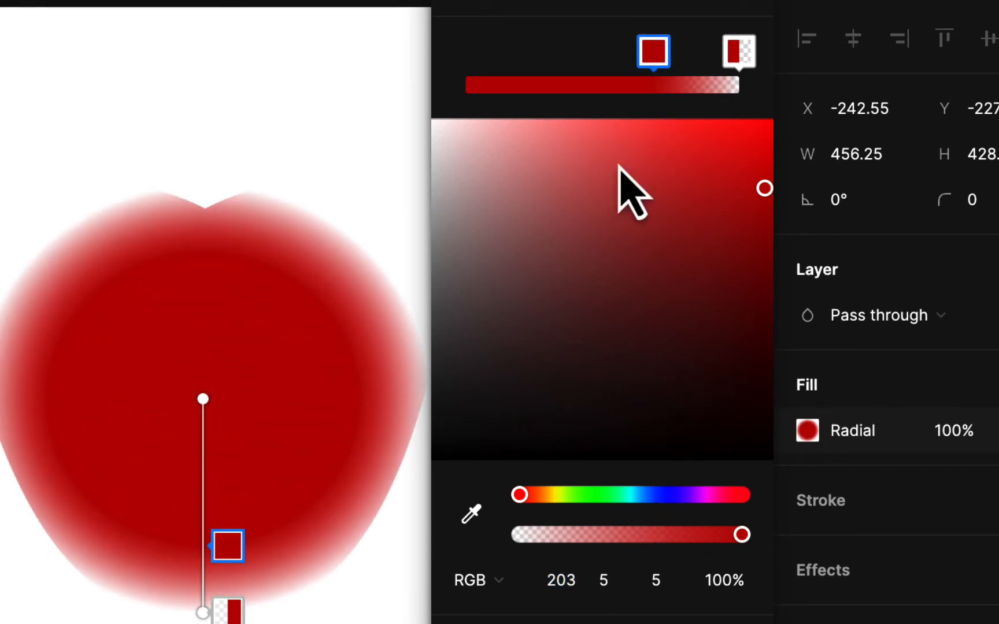
drag(742, 55, 459, 56)
drag(659, 56, 777, 56)
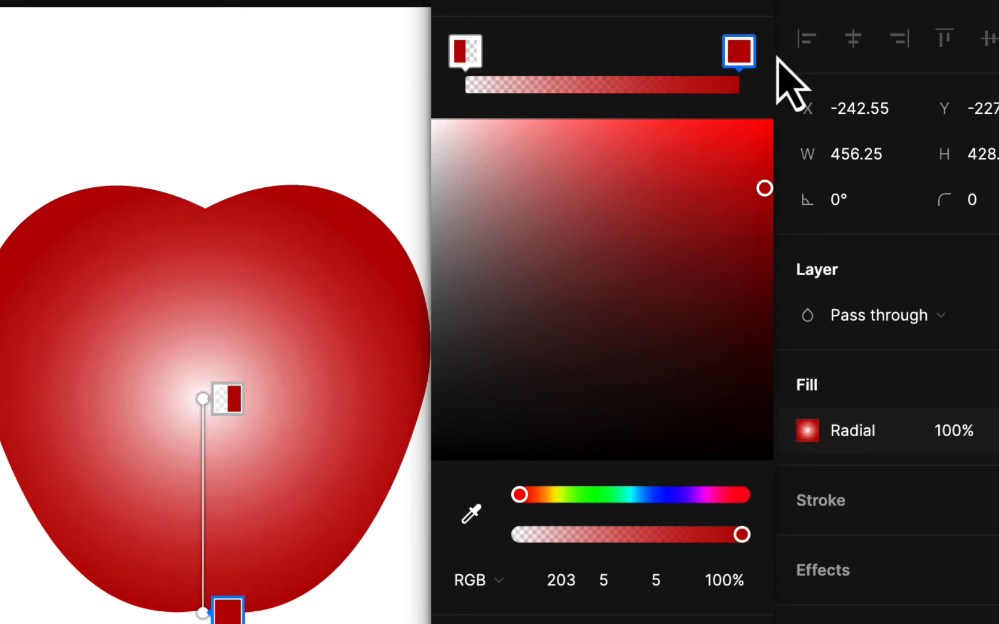
Step: Set the gradient's center stop to a light yellow, RGB 251, 237, 115, at 100% opacity
click(466, 52)
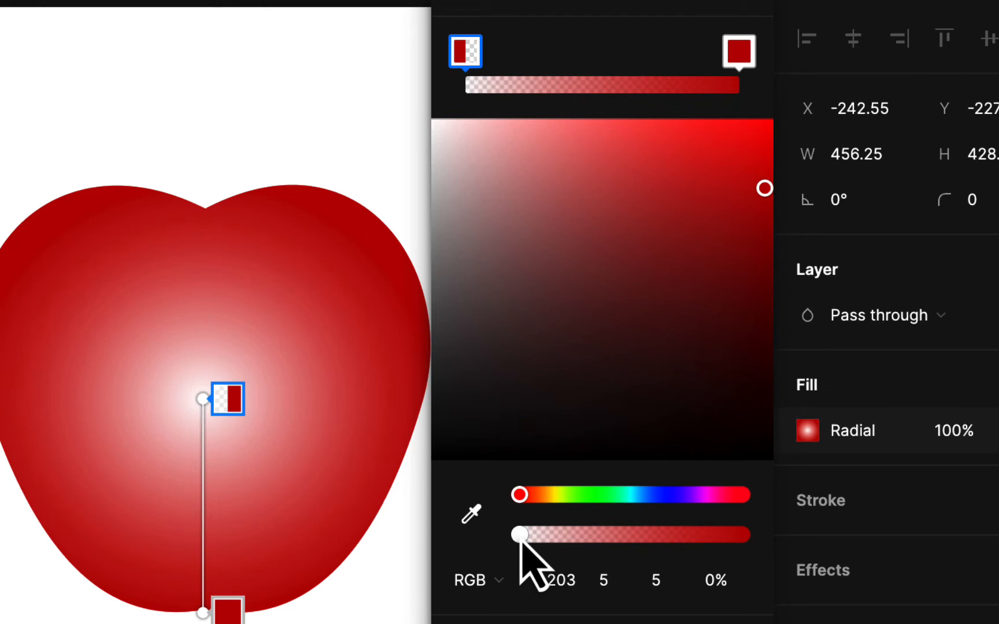
click(553, 495)
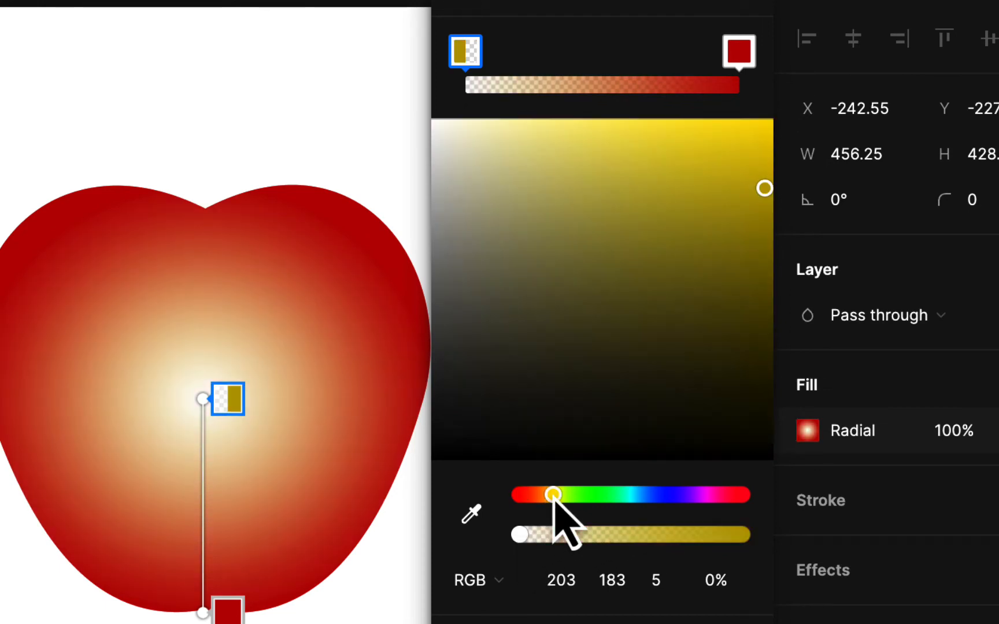
drag(520, 540, 759, 531)
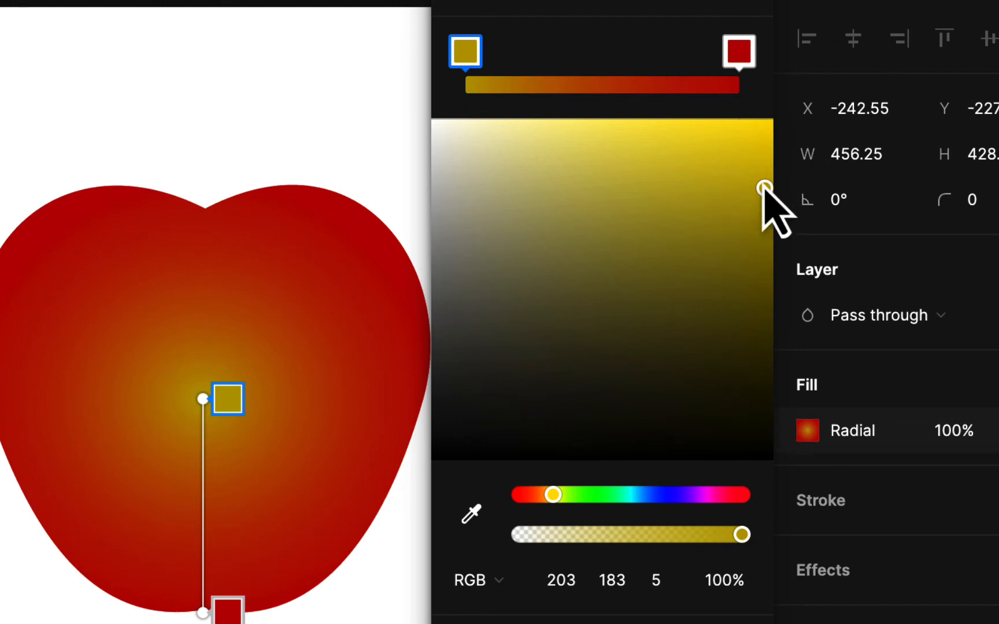
drag(764, 188, 617, 124)
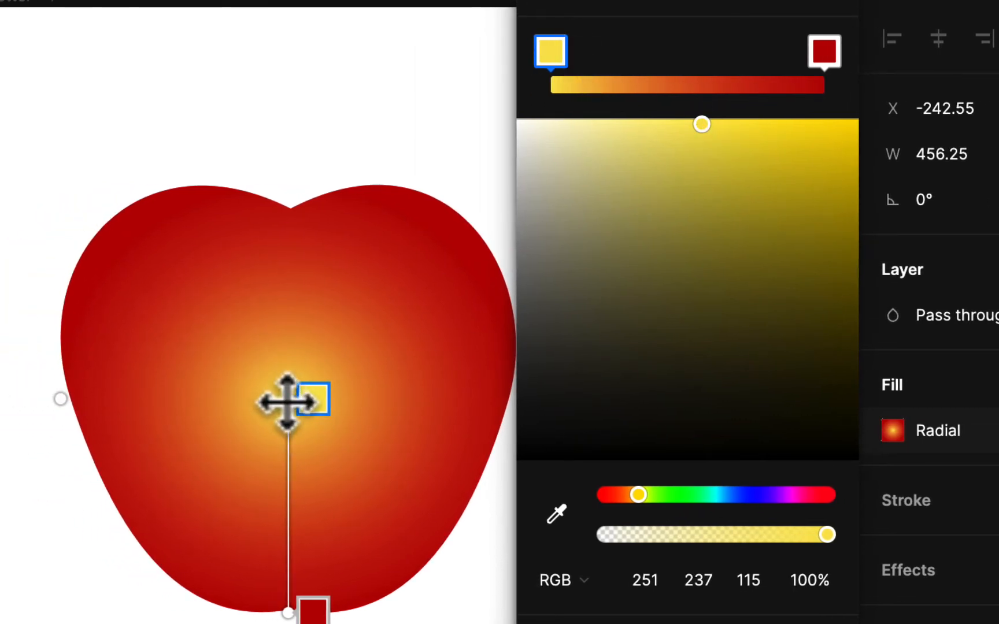
Step: Move the gradient's center to the apple's upper left, shorten its radius to end near the middle, and lighten the center stop to RGB 255, 247, 175
drag(289, 402, 208, 319)
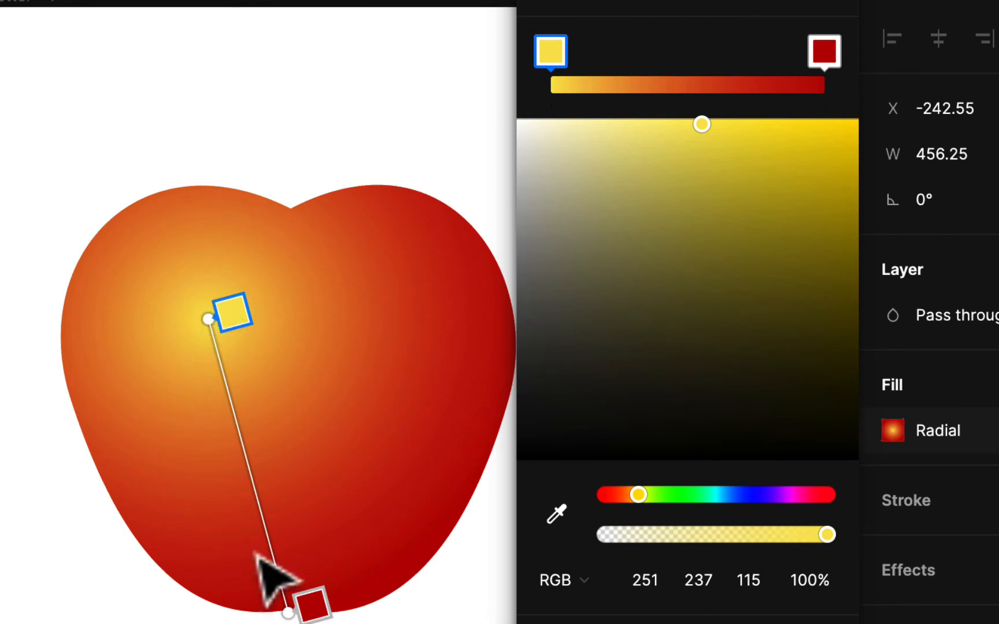
drag(287, 604, 295, 475)
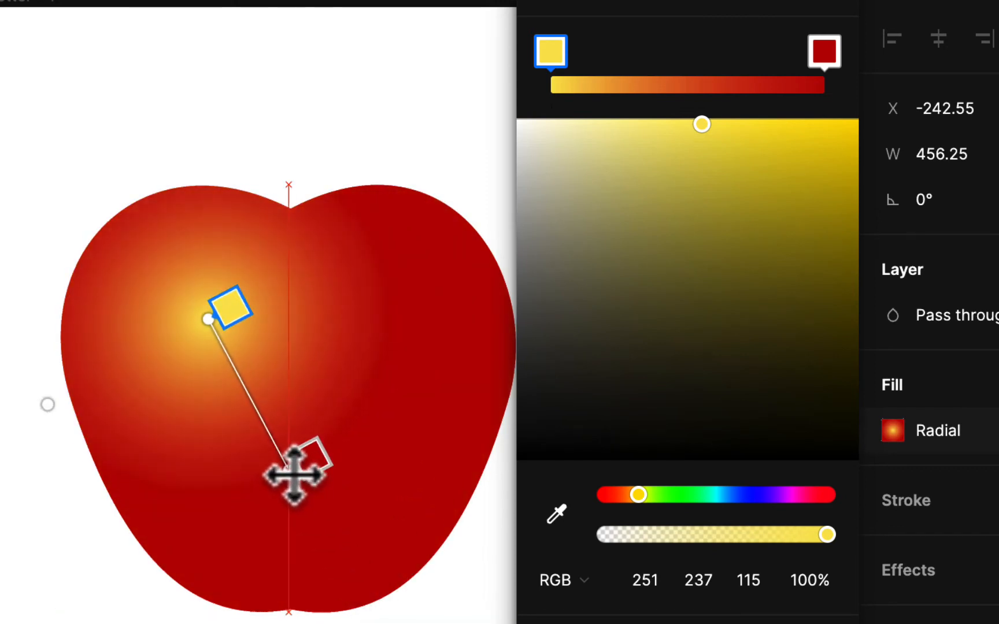
drag(207, 319, 197, 312)
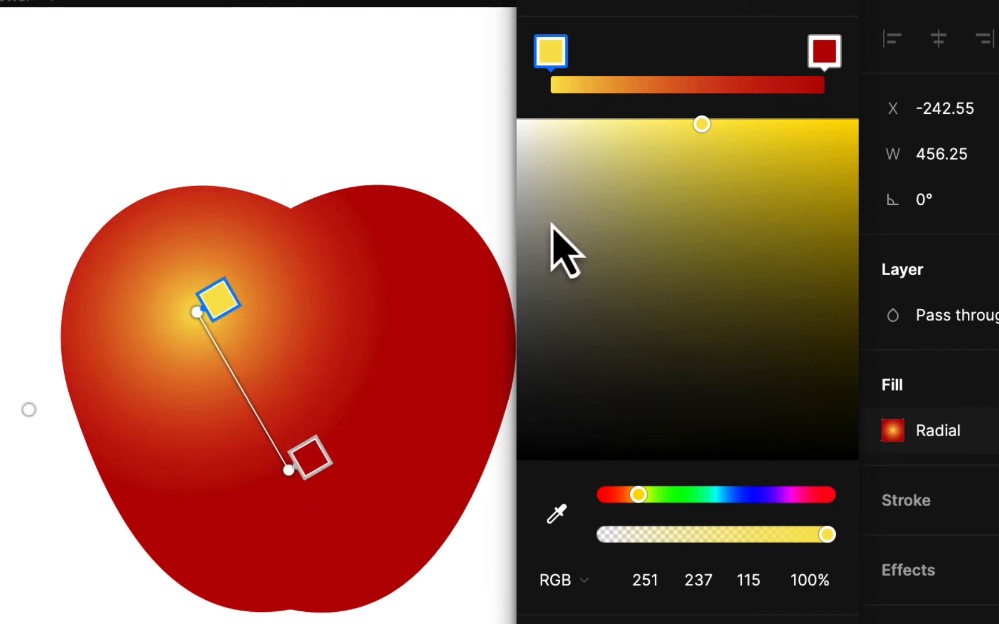
click(625, 129)
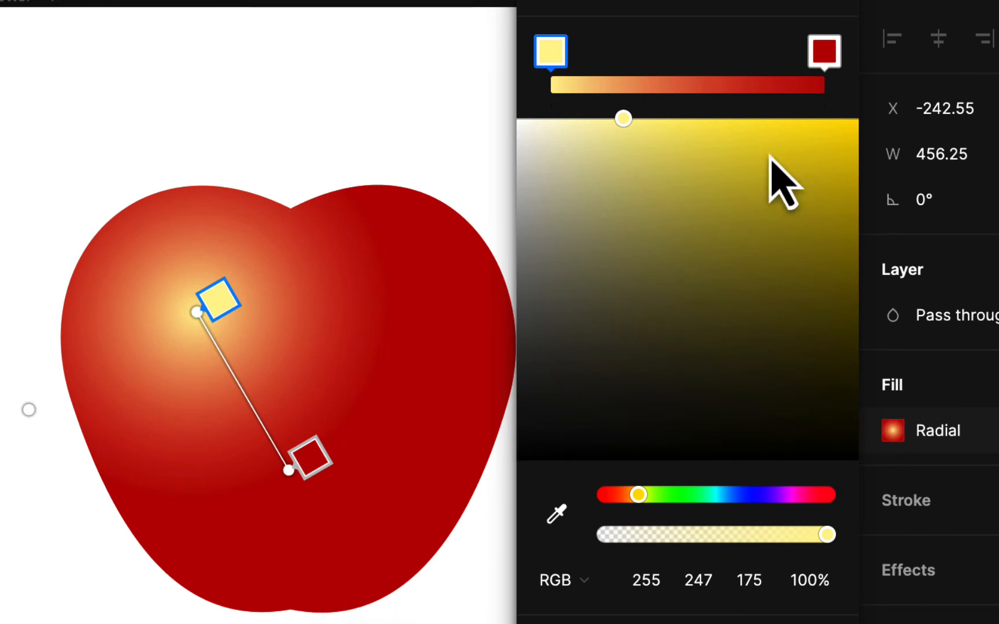
Step: Move the red stop slightly inward and add a dark red stop, RGB 109, 6, 6, at the gradient's outer end
drag(823, 61, 792, 59)
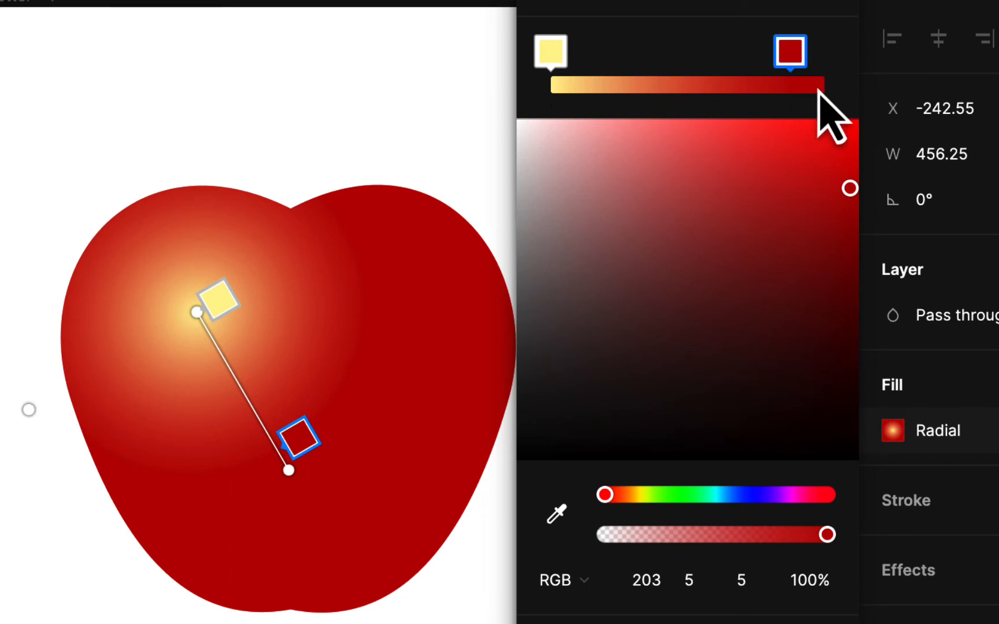
click(820, 83)
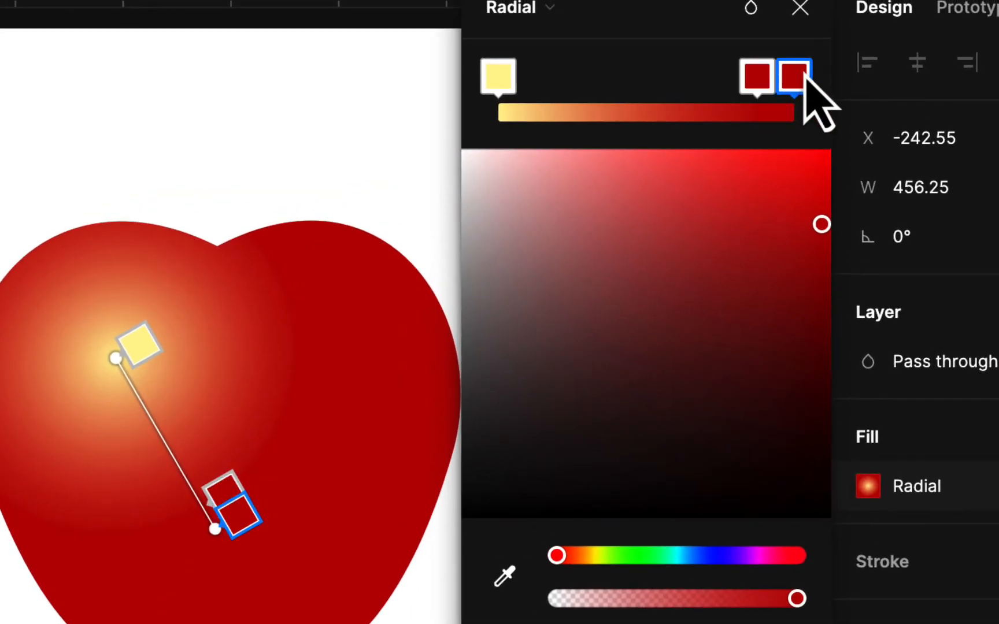
click(810, 370)
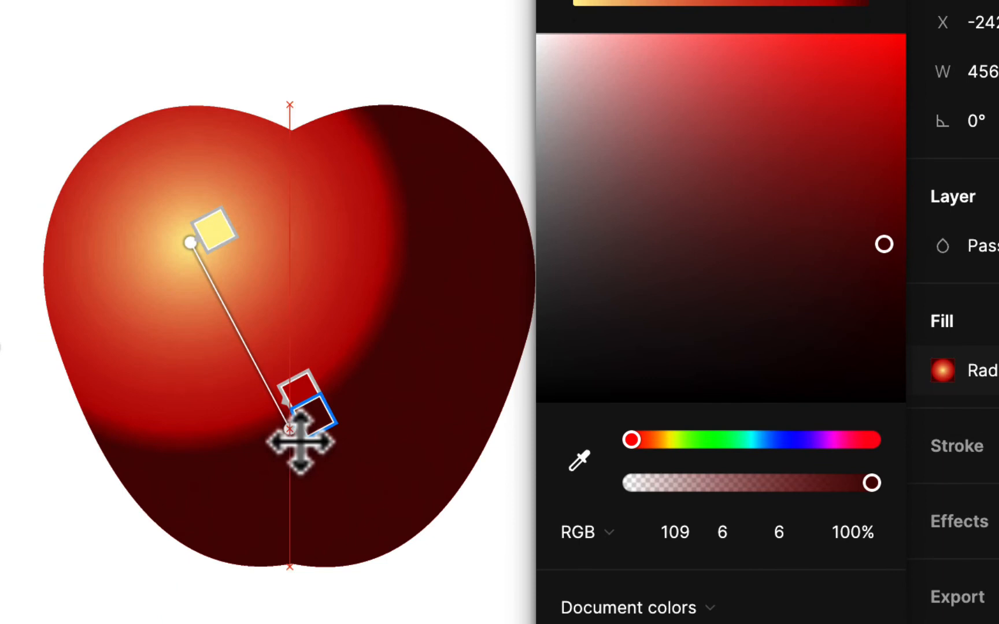
Step: Extend the gradient to the apple's lower right edge, move the red stop toward the middle, and nudge the highlight center slightly outward
drag(300, 442, 339, 564)
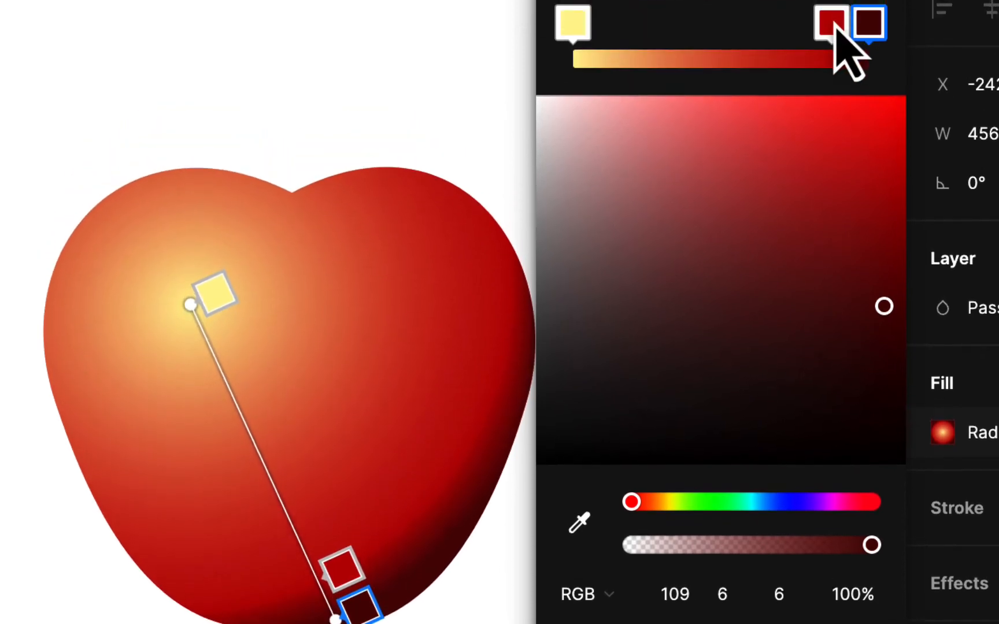
drag(834, 28, 740, 36)
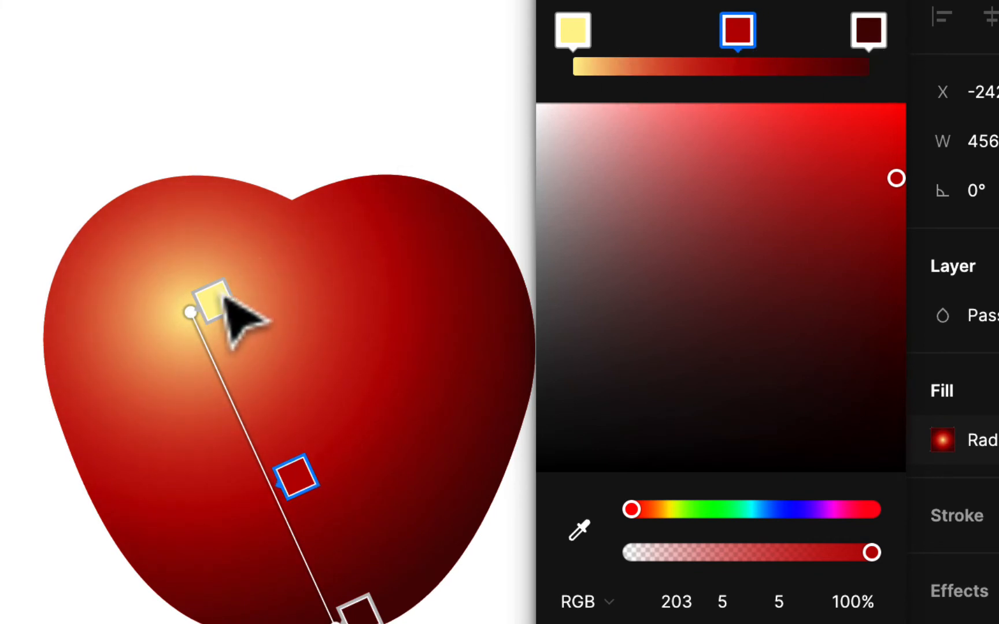
drag(185, 314, 178, 310)
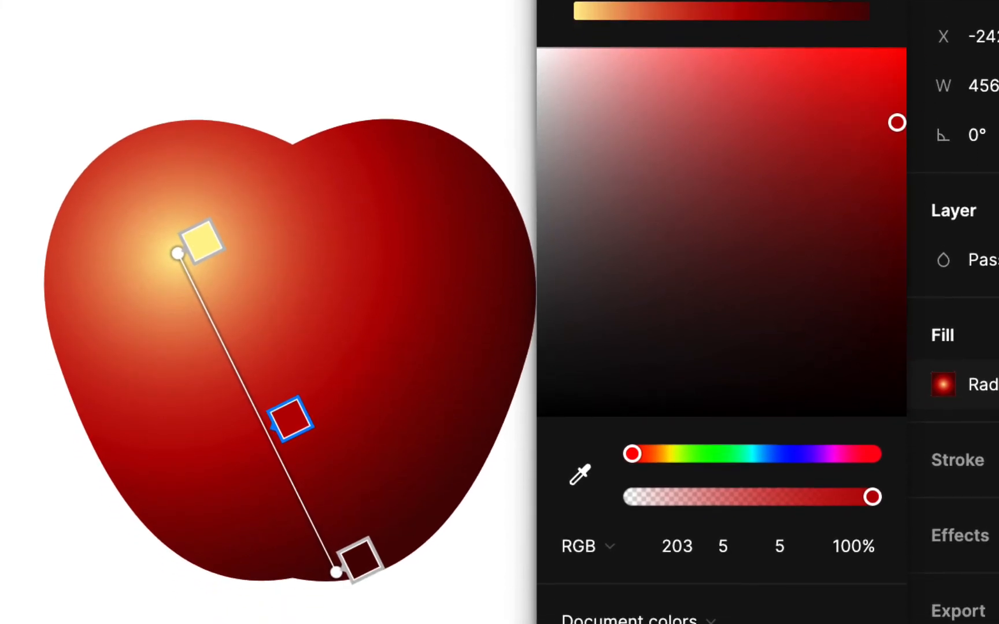
click(799, 11)
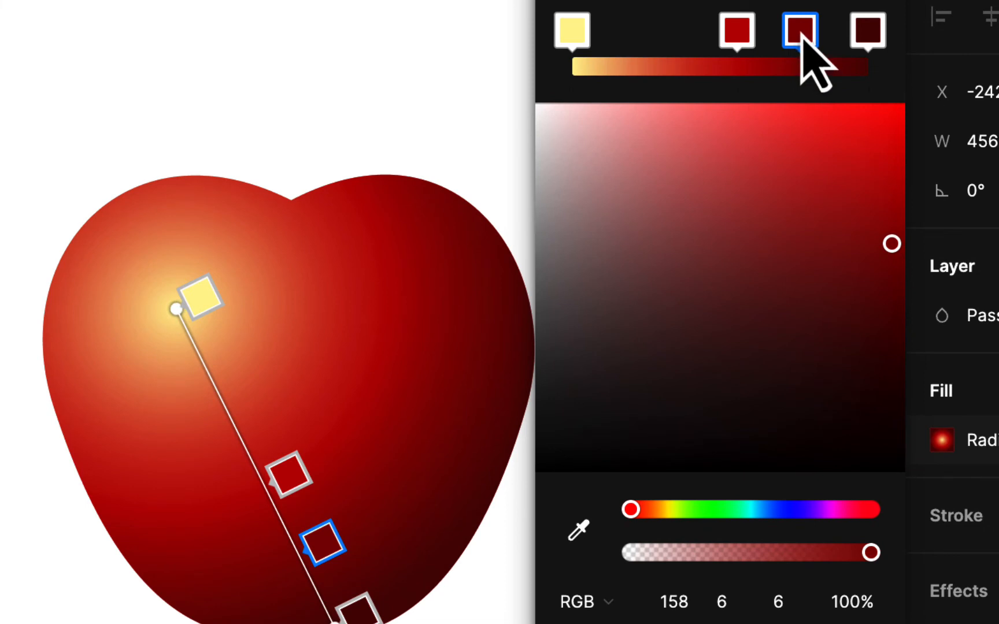
key(Delete)
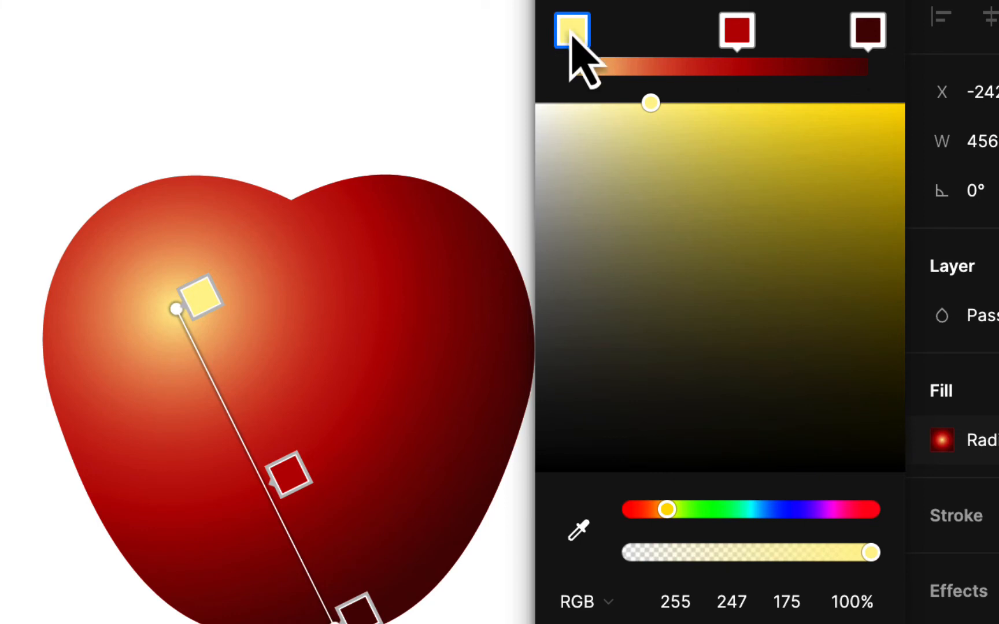
click(803, 67)
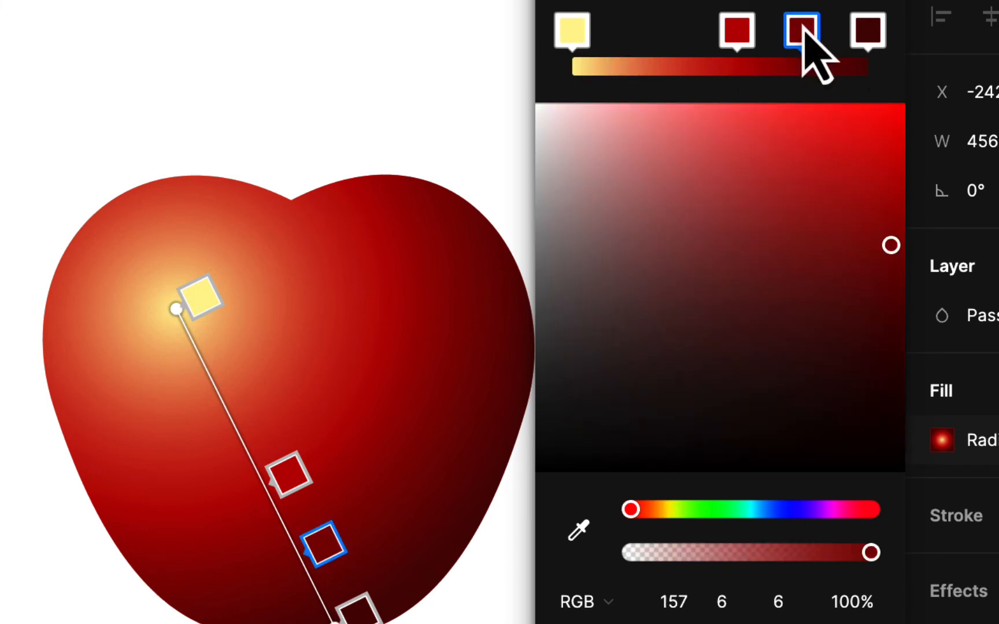
key(Delete)
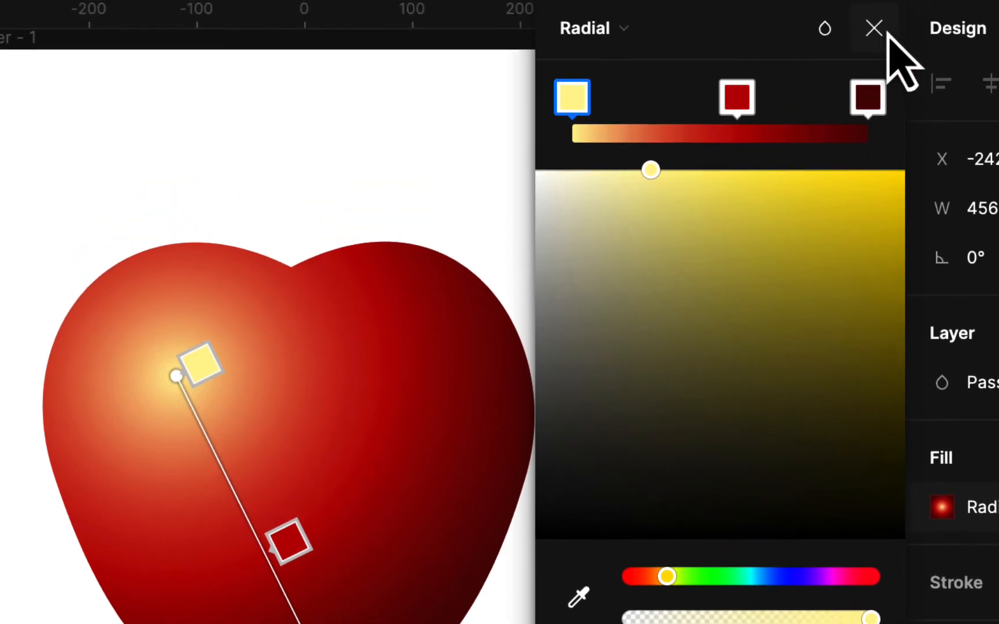
Step: Close the gradient settings and move the apple slightly down and left, to about X -247, Y -199
click(874, 28)
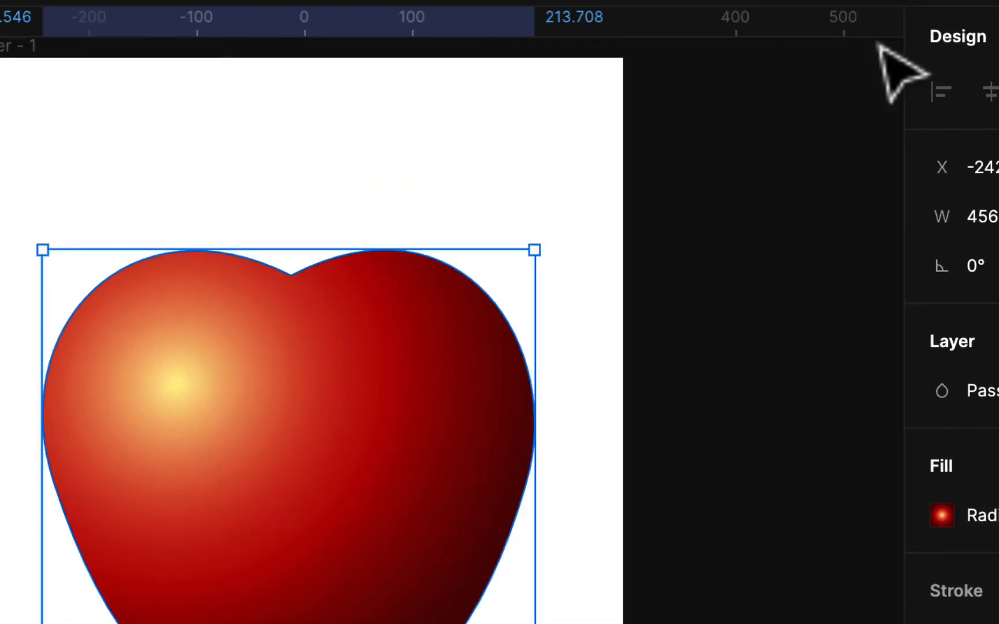
drag(408, 397, 412, 420)
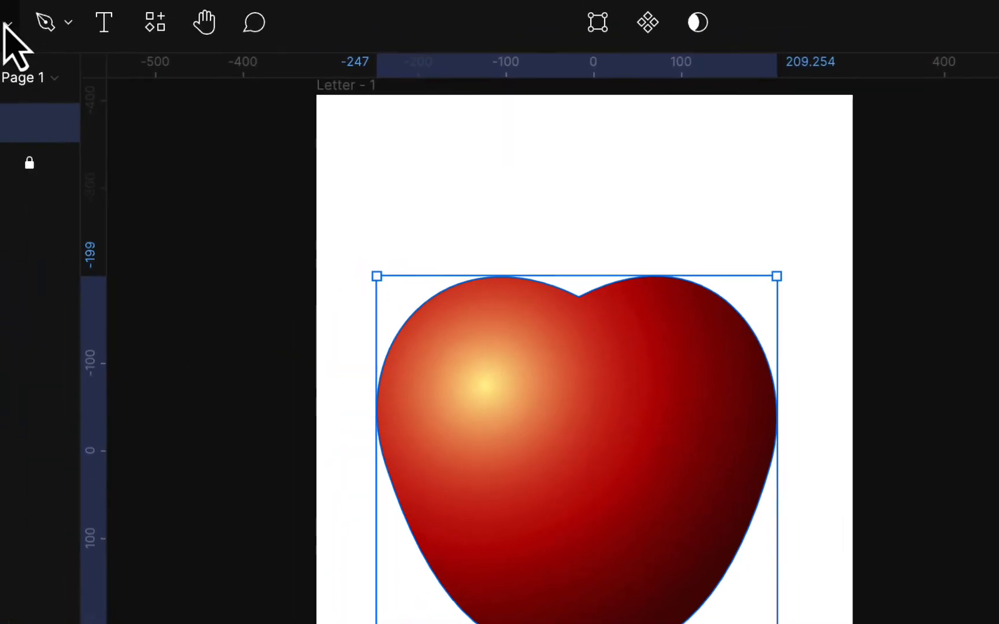
Step: Draw a tall ellipse about 89 × 152 above the dip between the apple's lobes, and look at it close up
click(9, 23)
click(197, 306)
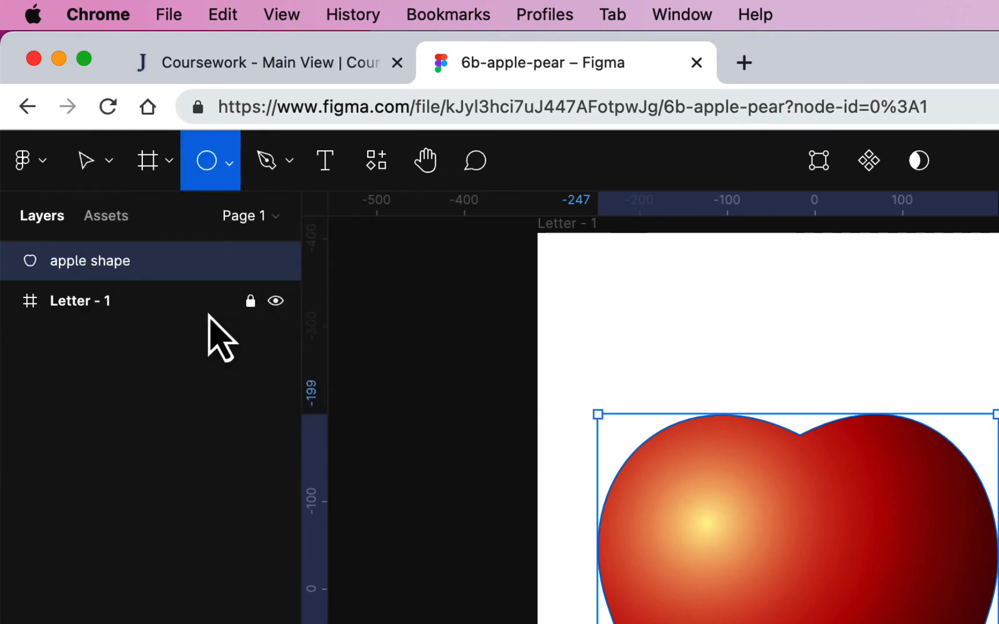
mouse_move(759, 260)
mouse_down()
mouse_move(777, 347)
mouse_move(839, 398)
mouse_up()
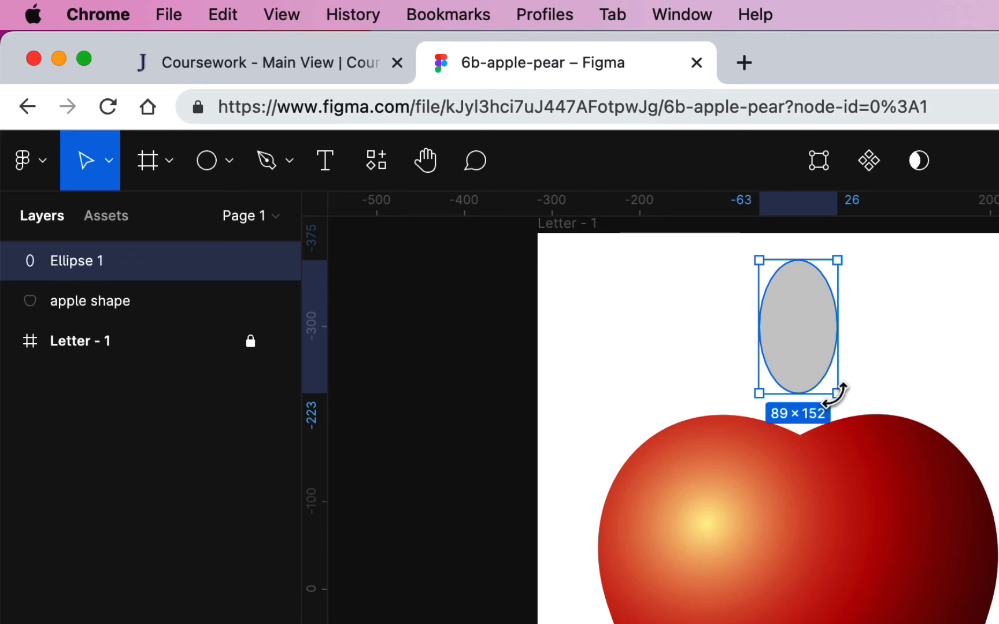
scroll(839, 399, up, 6)
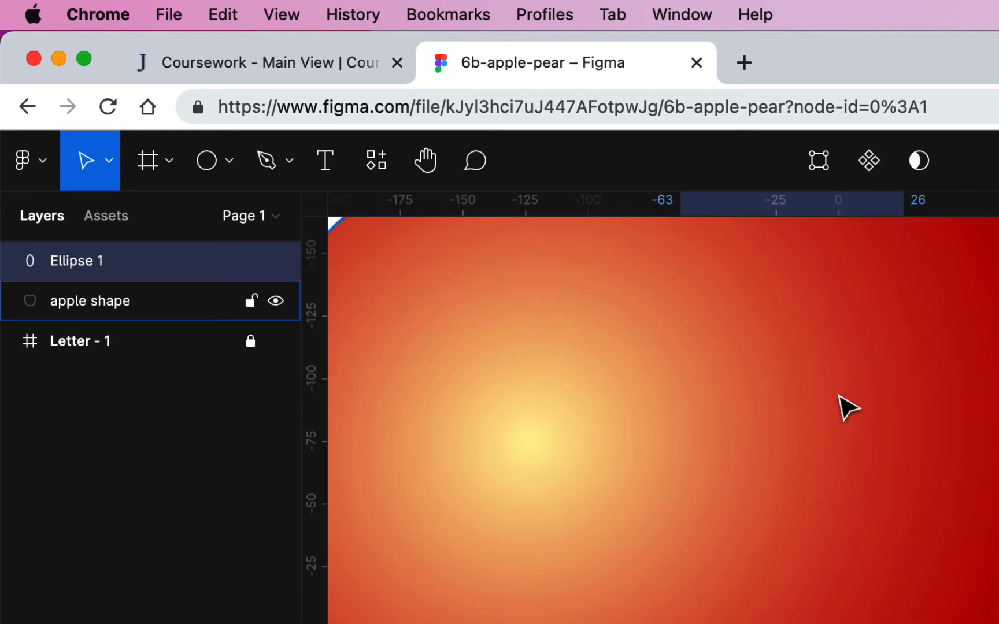
scroll(845, 407, up, 10)
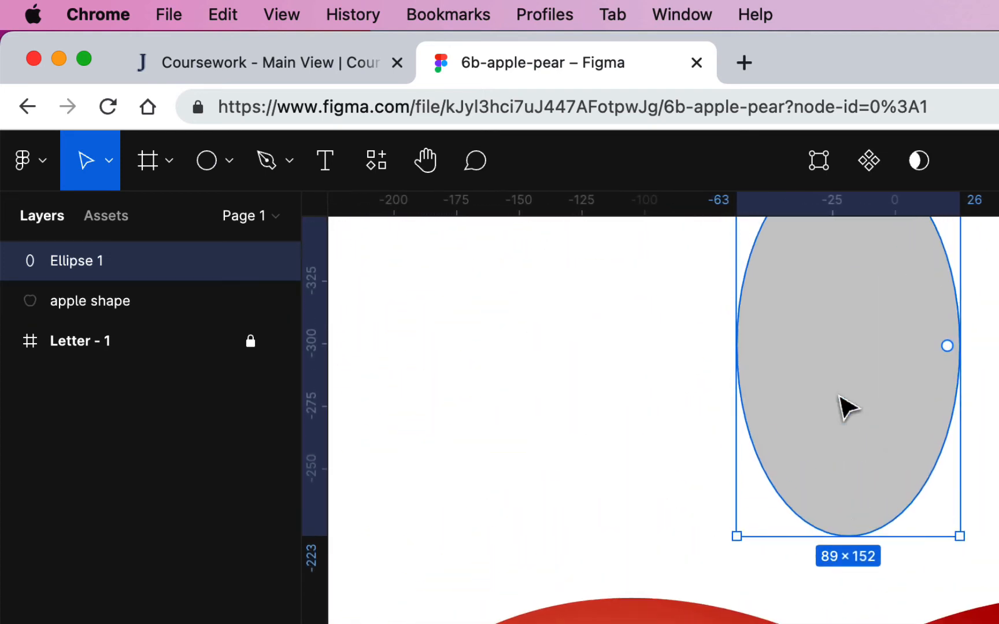
Step: Enter shape editing on the ellipse above the apple and turn its top point into a sharp corner with the Bend tool
scroll(845, 407, left, 2)
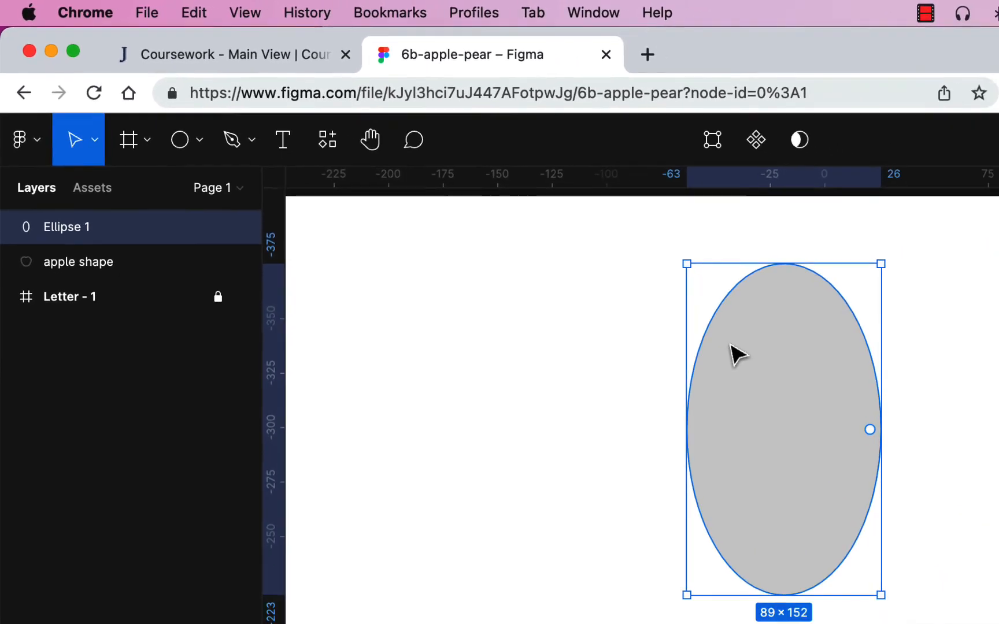
scroll(732, 352, right, 3)
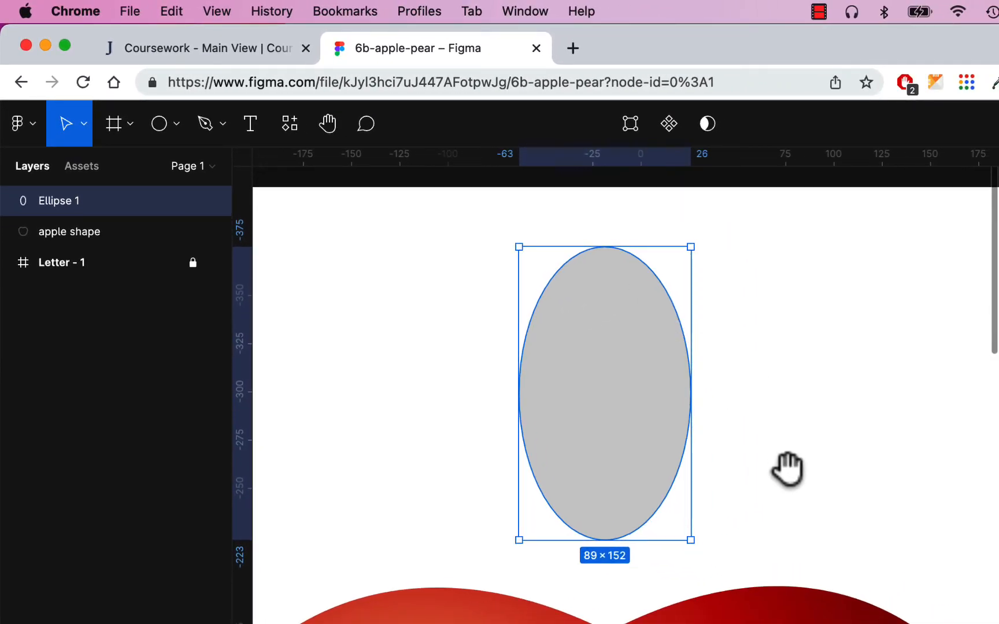
drag(788, 471, 782, 420)
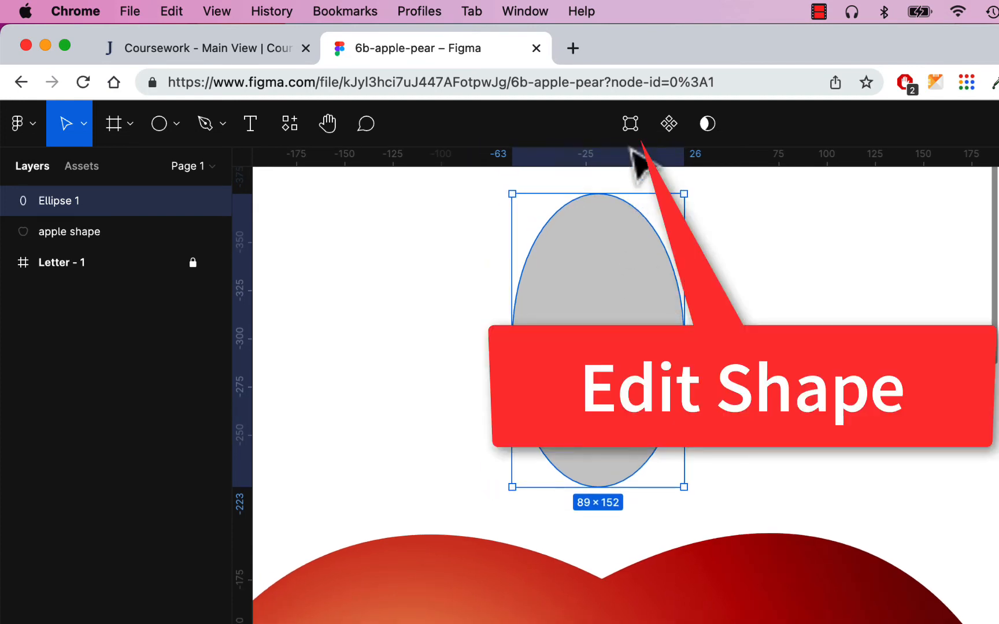
click(630, 124)
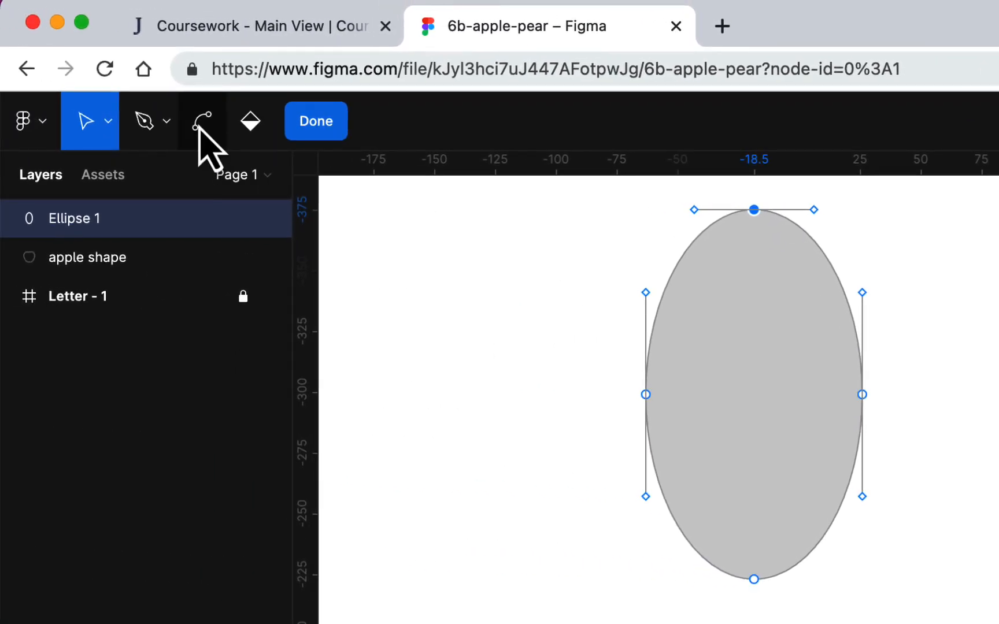
click(202, 121)
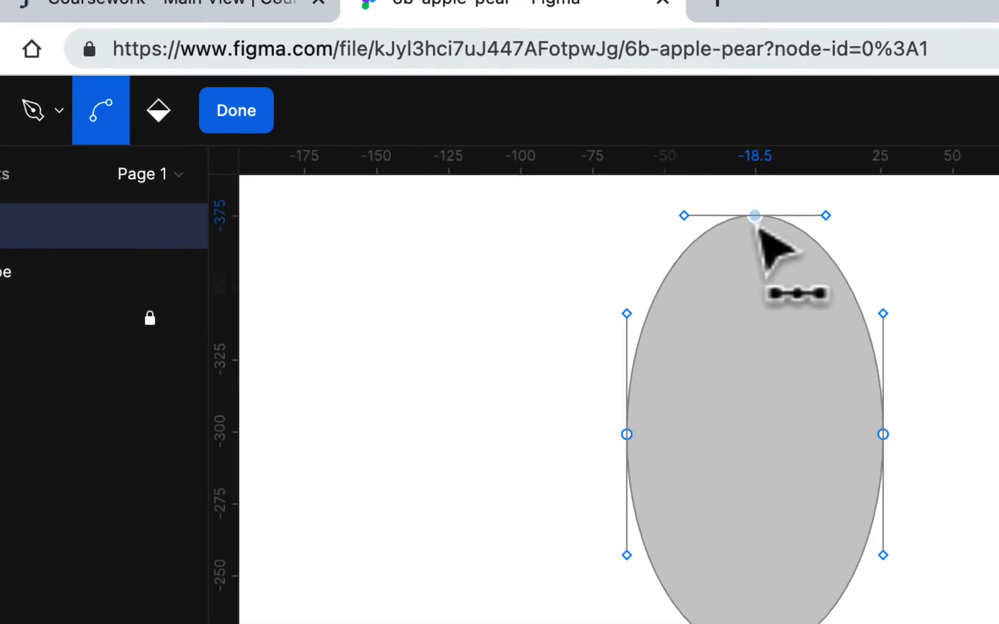
click(755, 216)
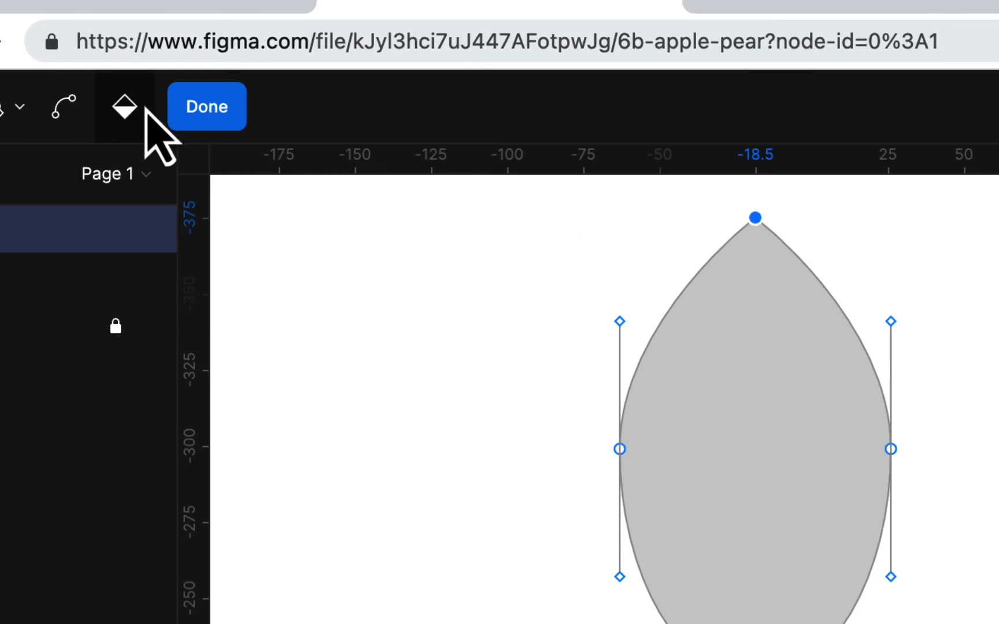
Step: Try pulling curve handles out of the ellipse's top point with the Bend tool, and return the point to a sharp corner
click(62, 108)
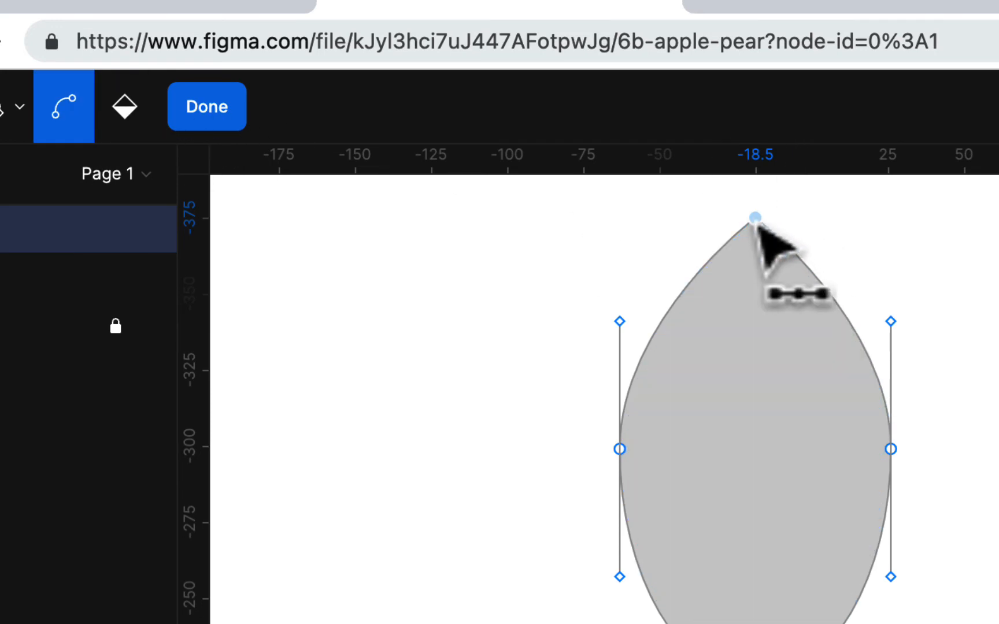
drag(756, 219, 889, 219)
key(super+z)
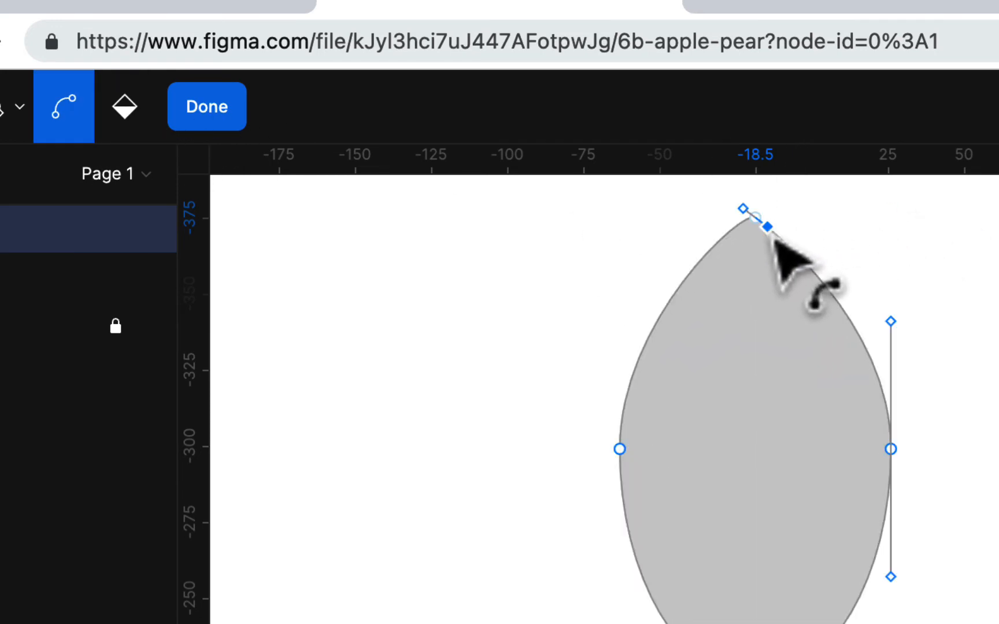
click(755, 218)
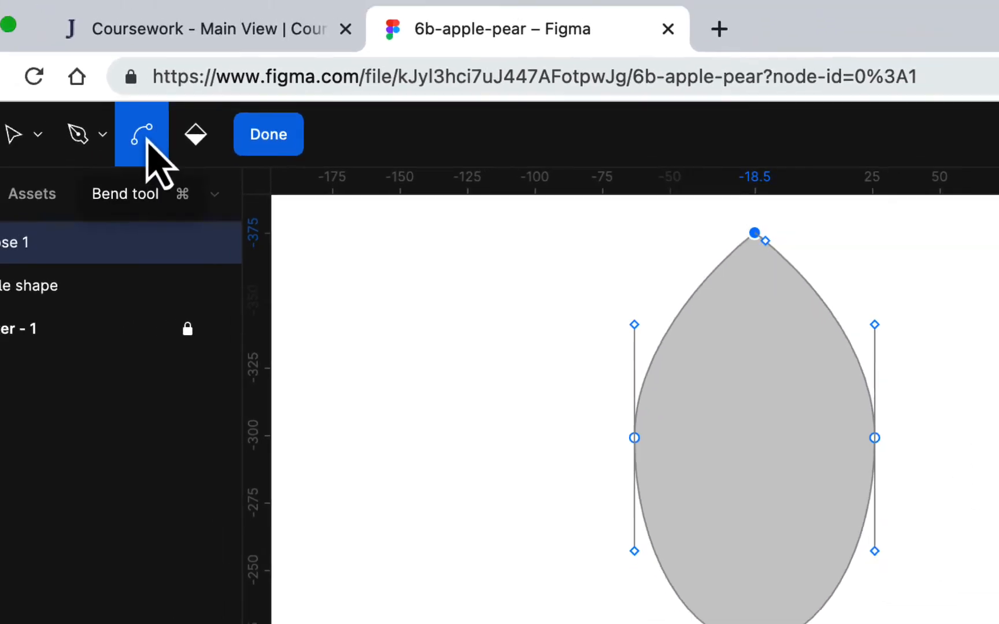
Step: Pull both curve handles of the bottom point outward and slightly down to give the leaf a broader, slightly notched base
click(12, 139)
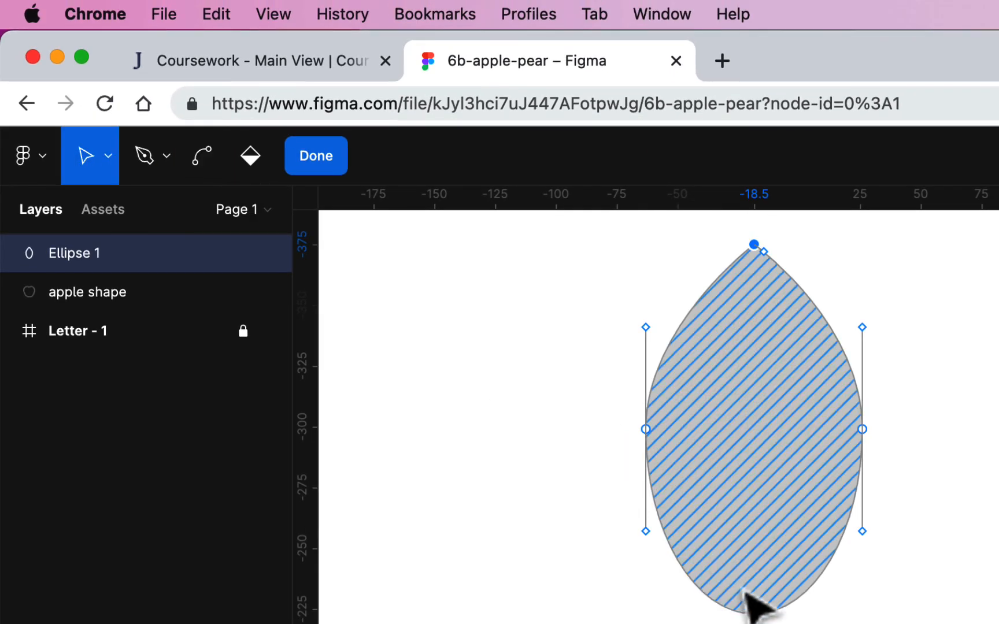
click(754, 614)
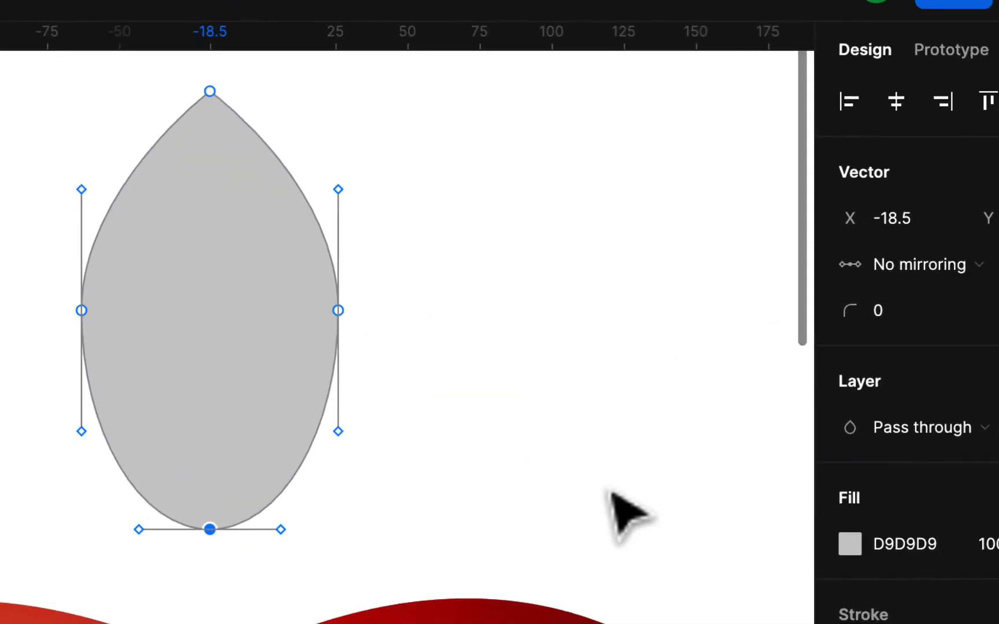
drag(262, 538, 288, 561)
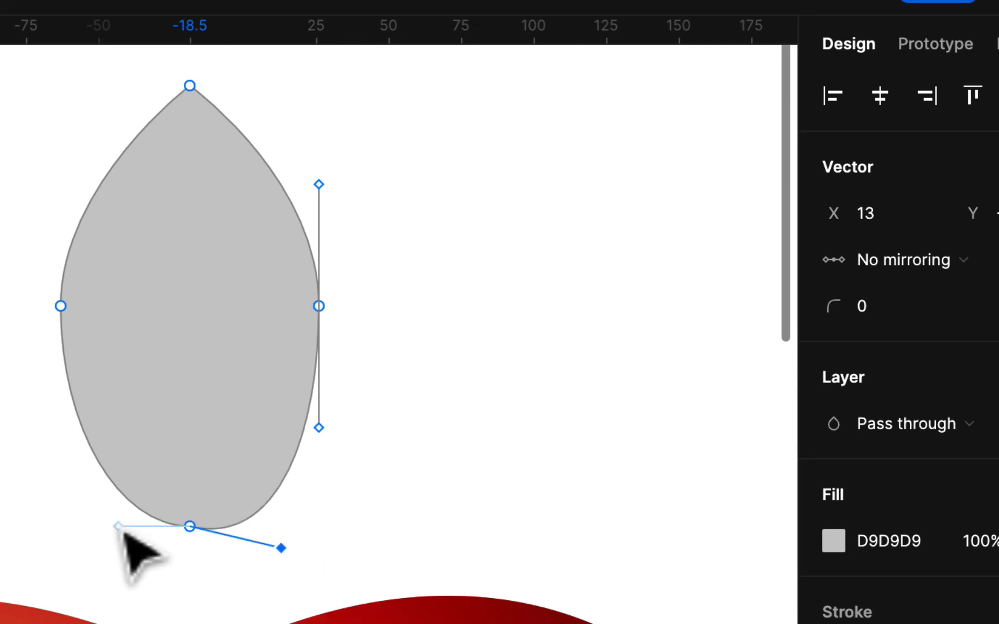
drag(122, 538, 94, 549)
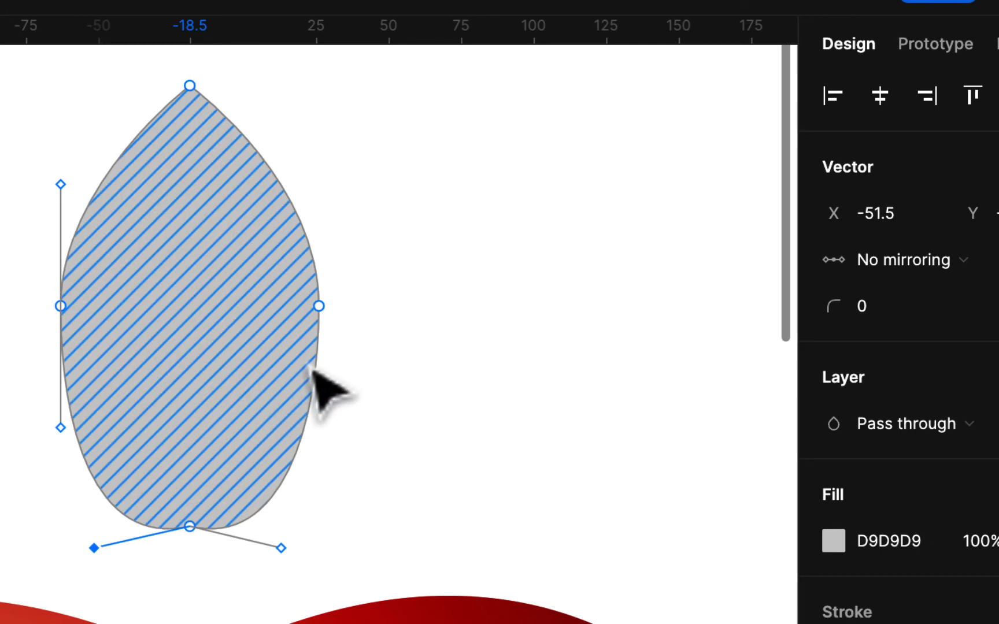
Step: Fill the leaf with solid dark green, hex 078013
click(833, 541)
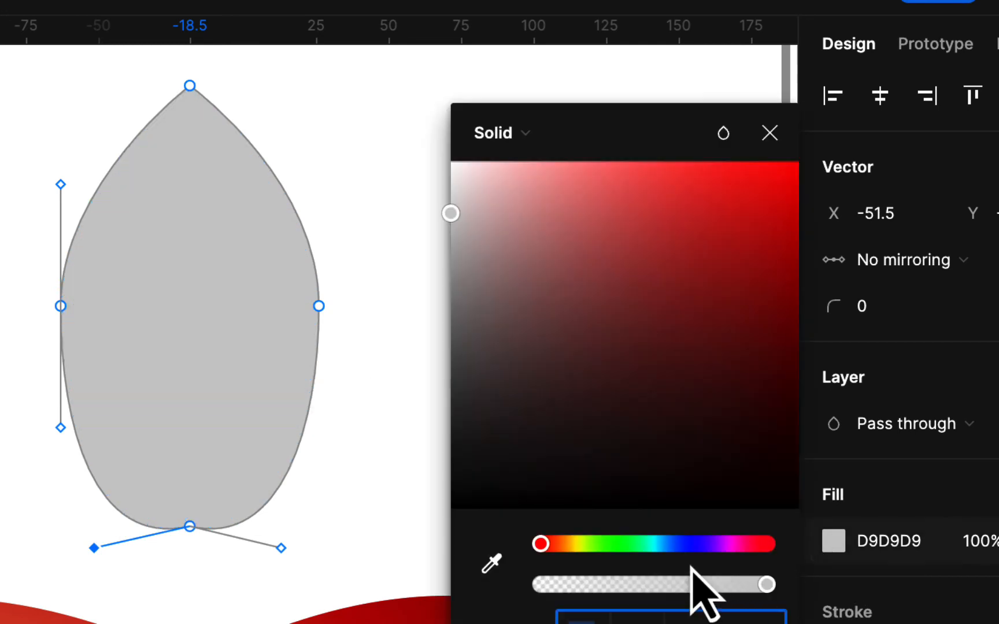
click(619, 544)
click(778, 336)
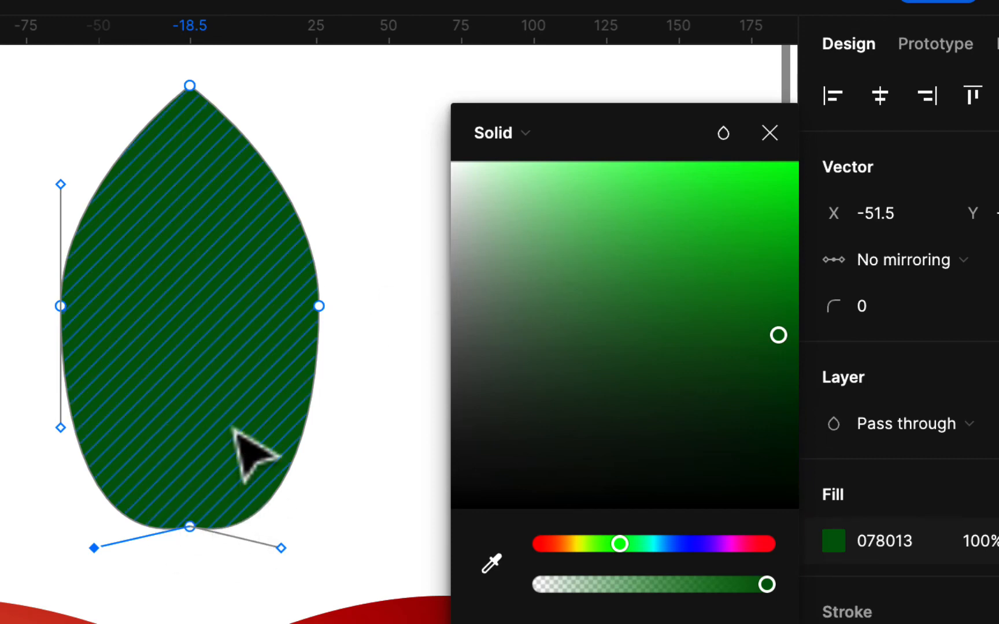
Step: Change the leaf's fill to a radial gradient and swap its stops, with the transparent one at the center and opaque green outside
click(523, 128)
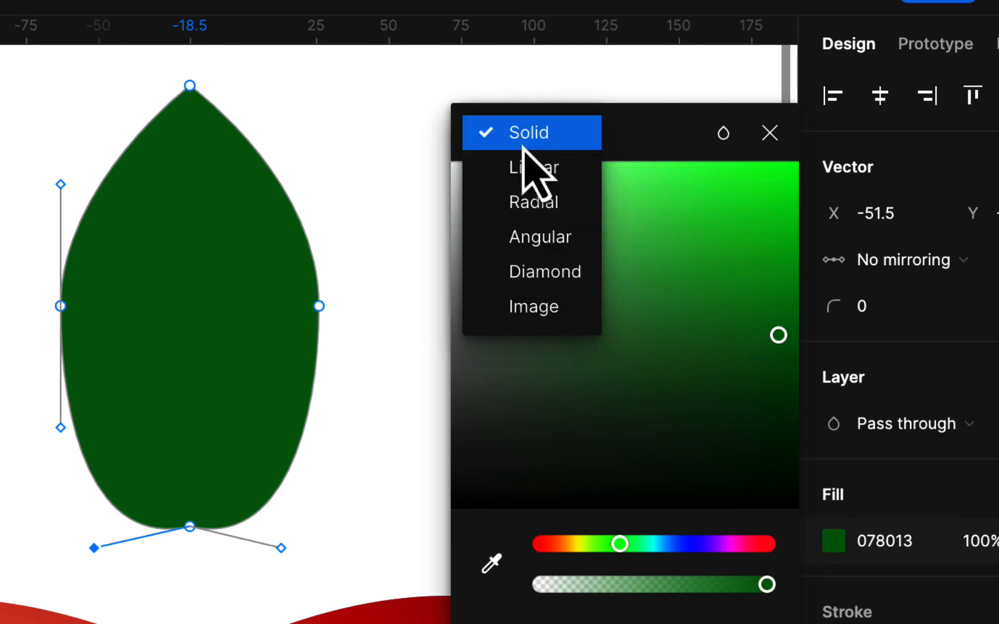
click(536, 204)
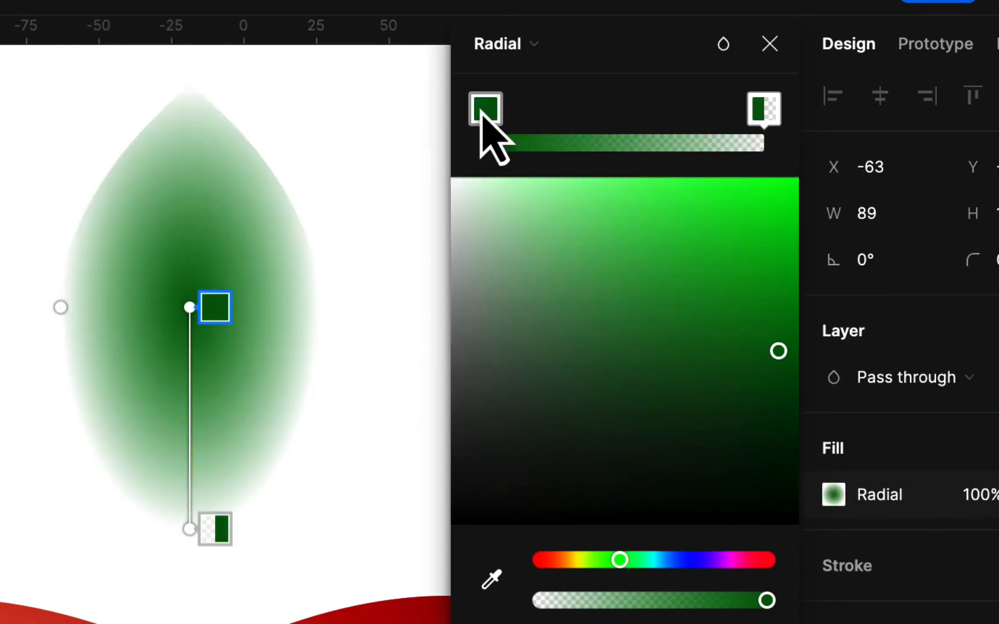
drag(485, 110, 664, 110)
drag(775, 111, 472, 118)
drag(671, 116, 771, 116)
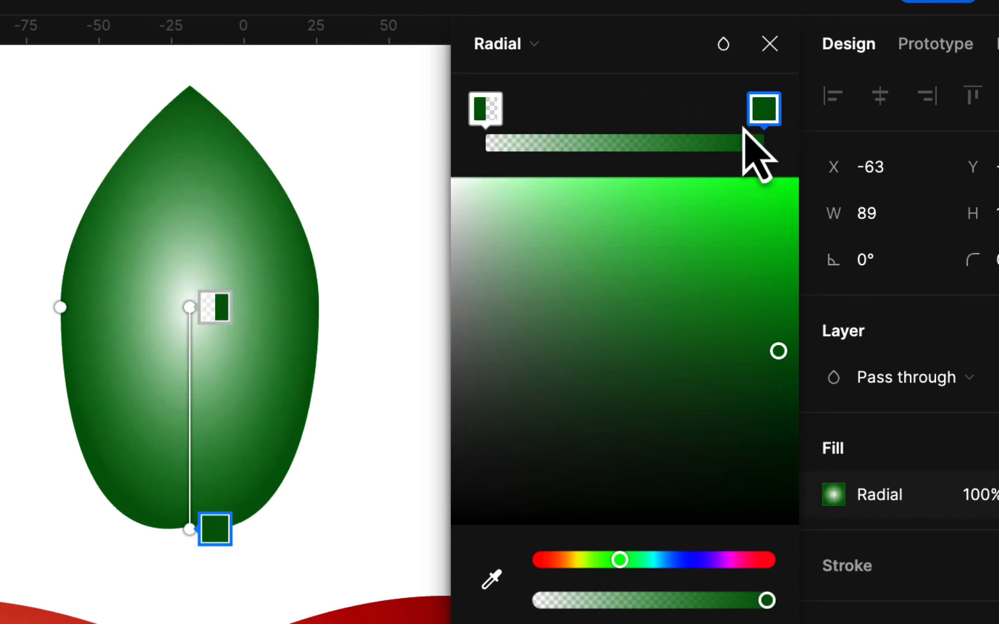
Step: Make the gradient's center stop fully opaque and change it to a brighter green
click(491, 113)
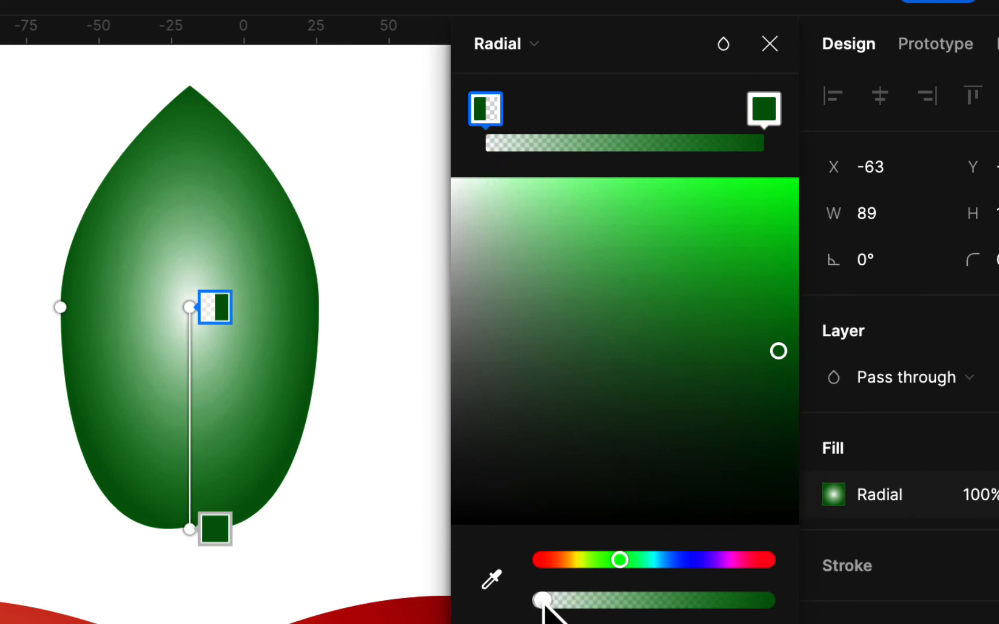
drag(542, 601, 806, 607)
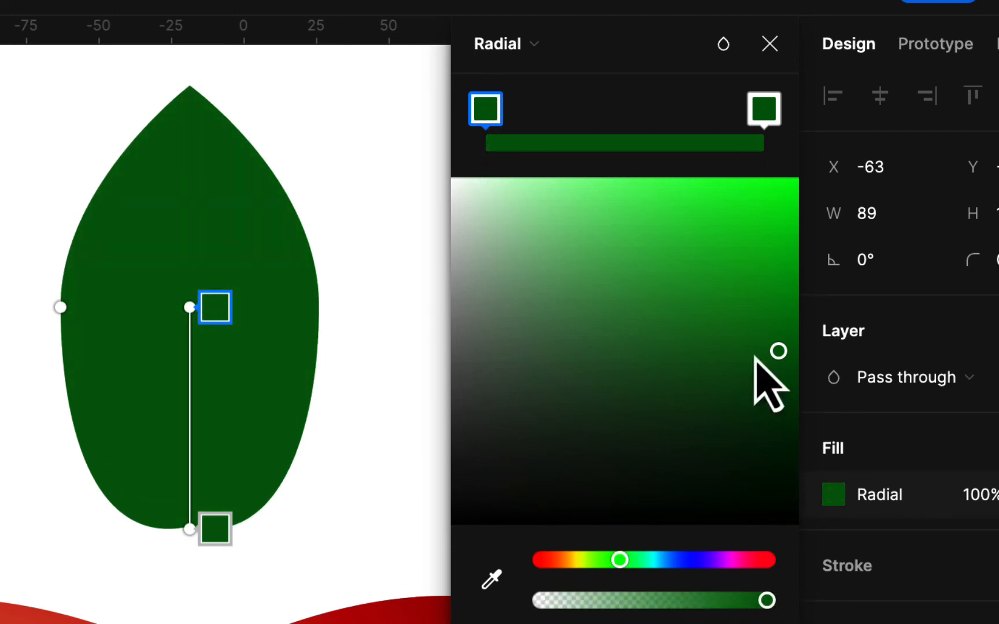
click(783, 306)
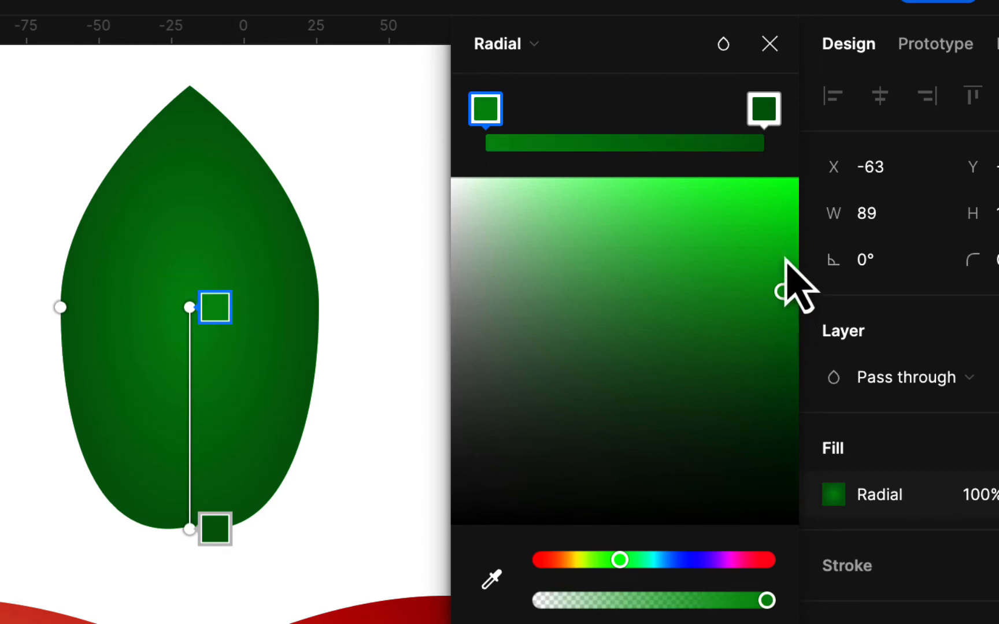
drag(785, 258, 784, 246)
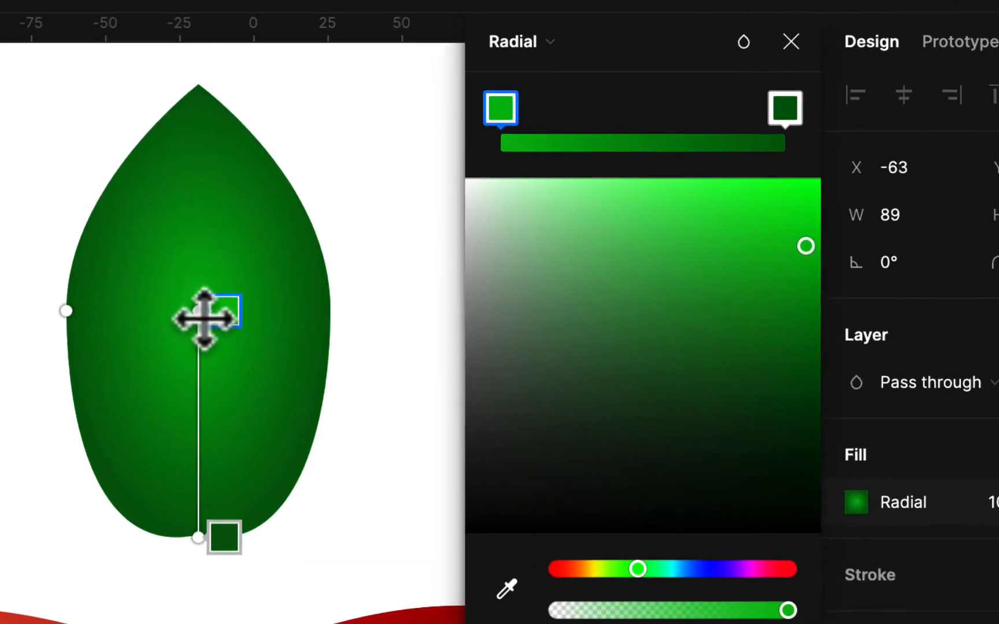
Step: Shift the gradient's bright center toward the leaf's base, extend its outer end below the leaf, and finish editing the shape
drag(204, 318, 202, 427)
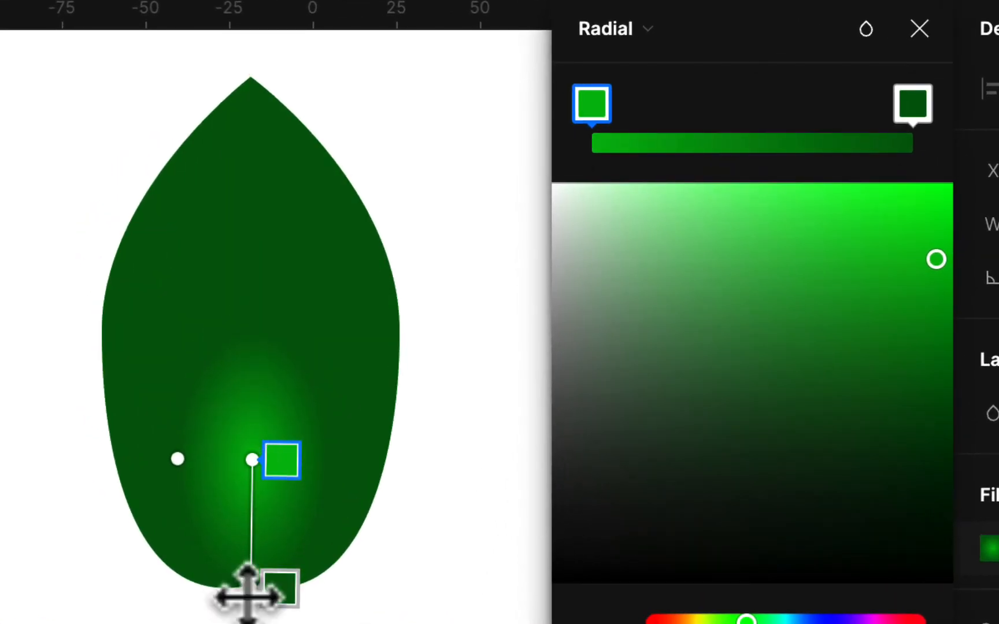
drag(248, 595, 245, 623)
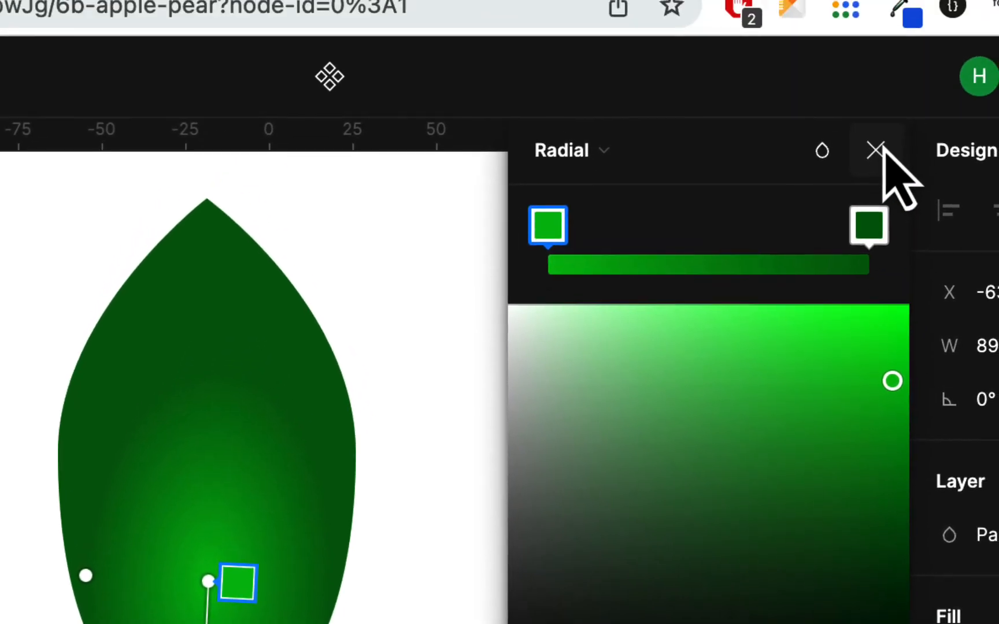
click(919, 28)
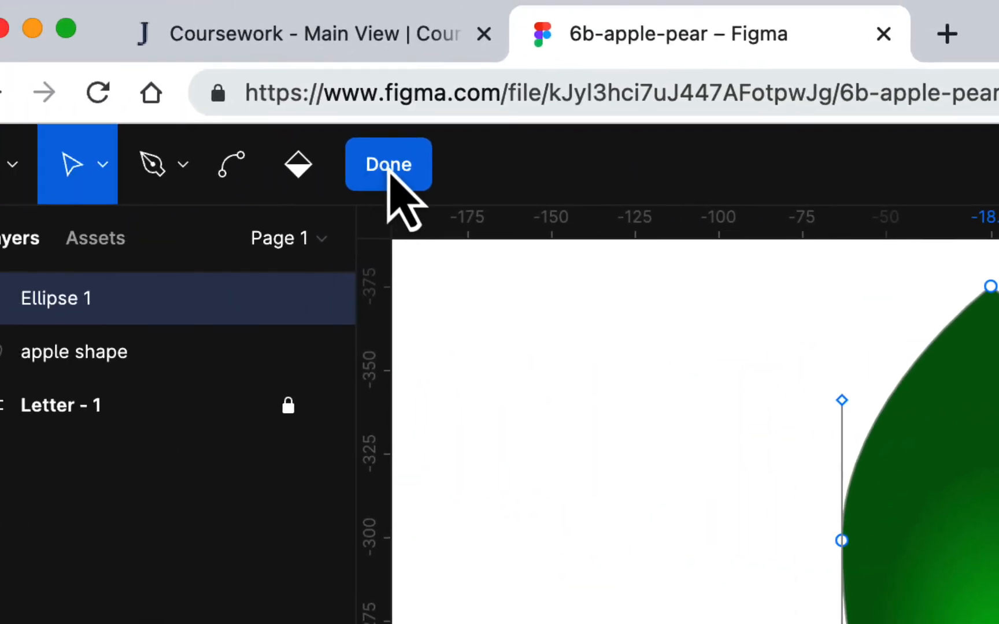
click(389, 168)
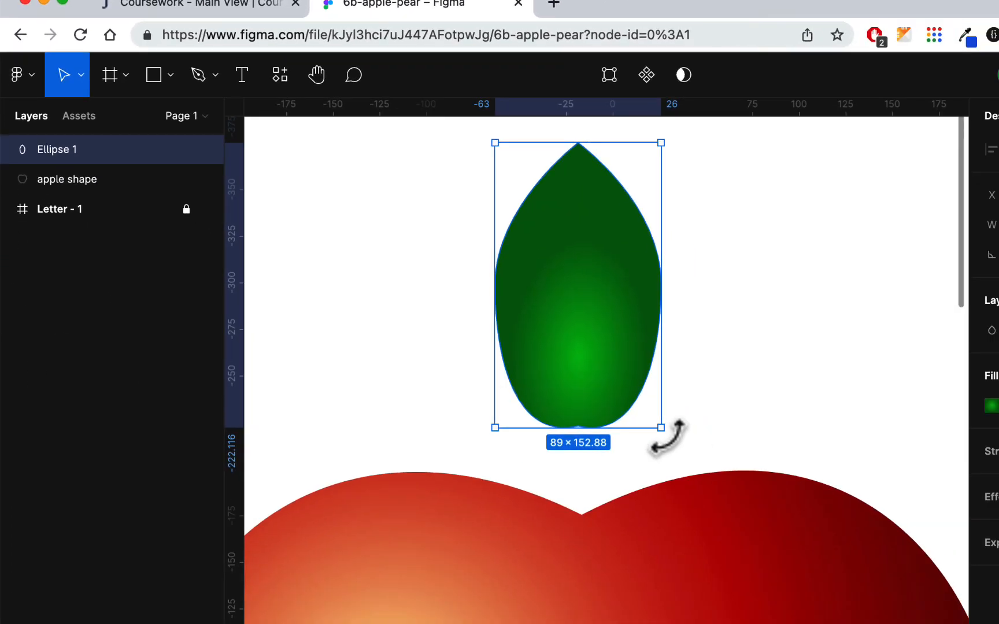
Step: Rotate the leaf about 127° so its tip points down and left, and move it over the dip between the apple's lobes
drag(668, 437, 630, 154)
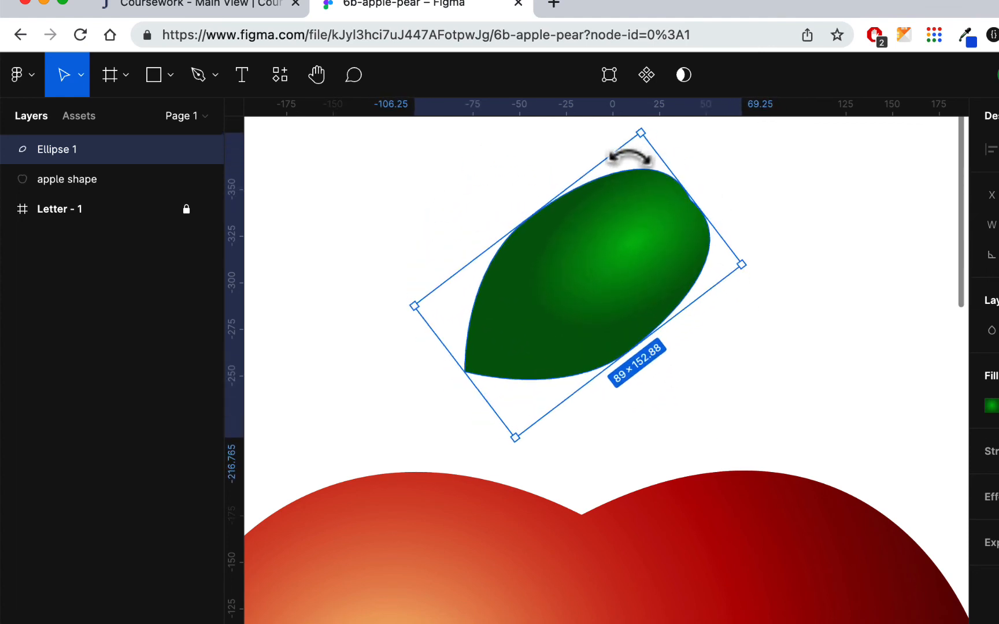
drag(633, 236, 555, 488)
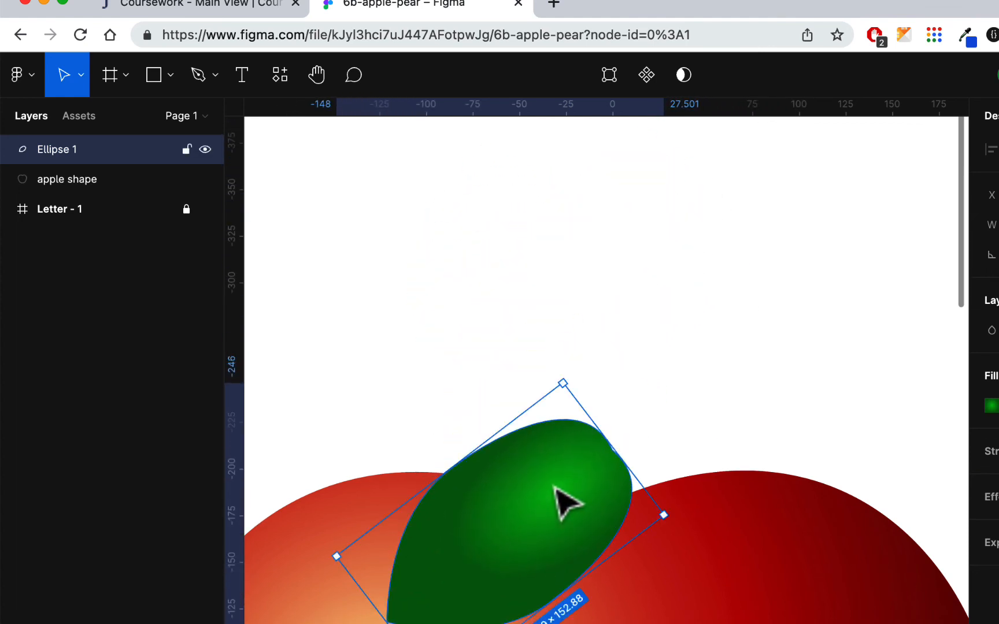
scroll(567, 503, down, 5)
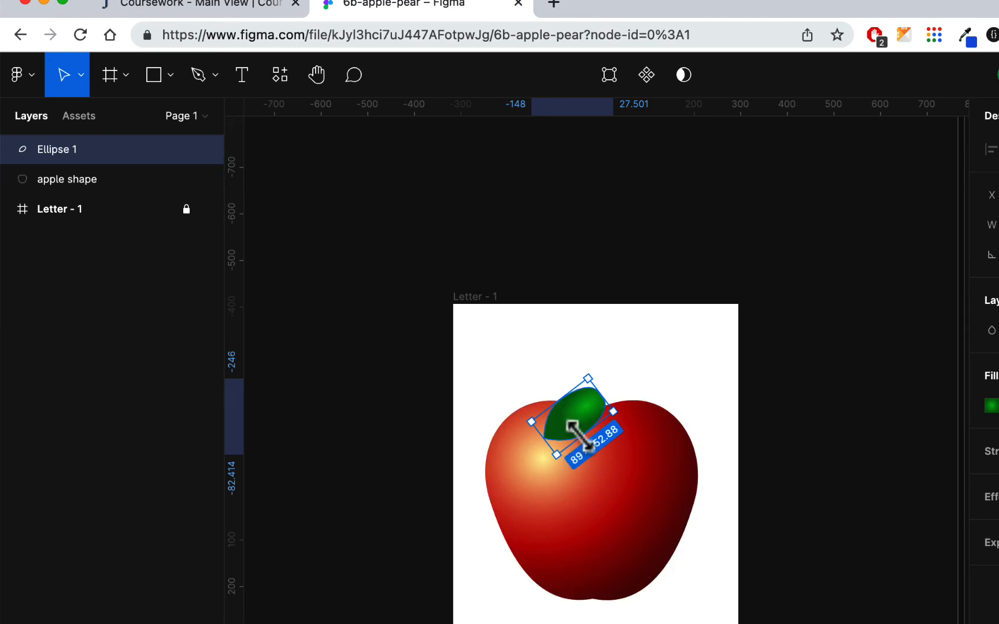
scroll(580, 434, up, 5)
scroll(632, 452, down, 6)
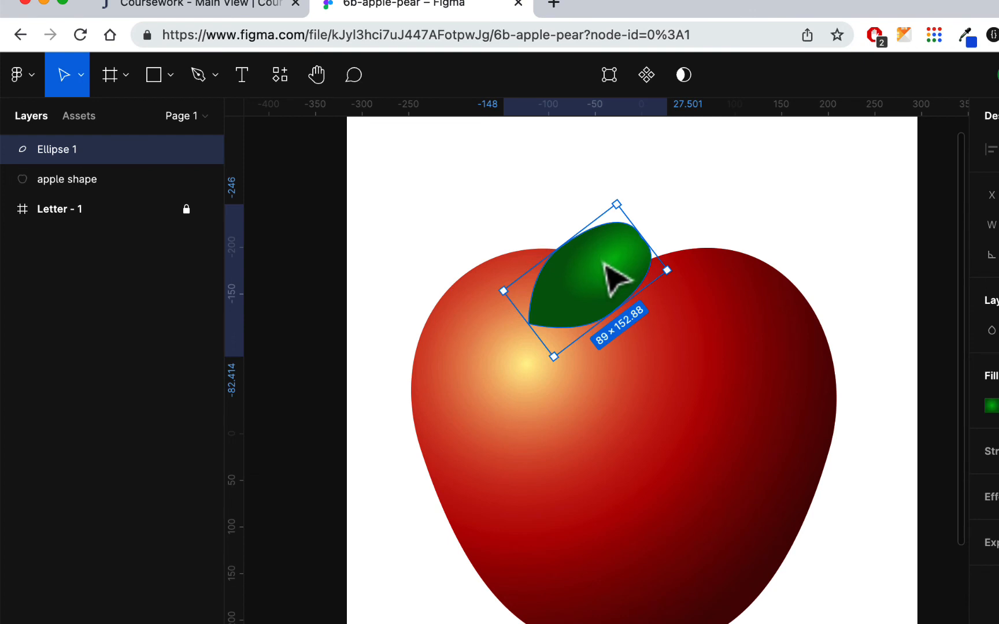
Step: Move the leaf slightly down and left and enlarge it to about 106 × 173
drag(616, 280, 601, 296)
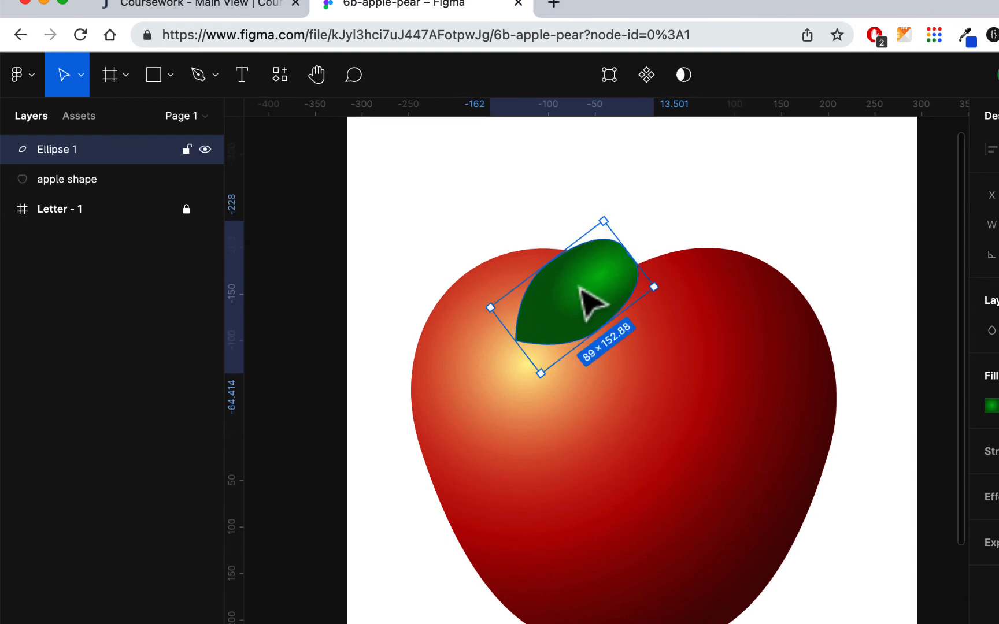
drag(486, 311, 470, 313)
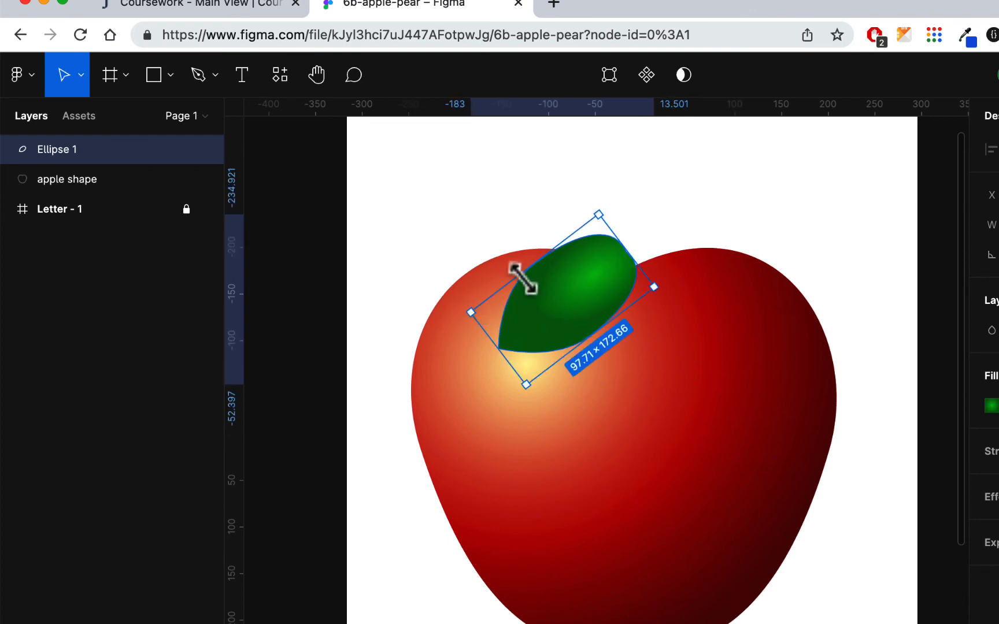
mouse_move(595, 330)
mouse_down()
mouse_move(573, 306)
mouse_move(601, 338)
mouse_move(598, 315)
mouse_up()
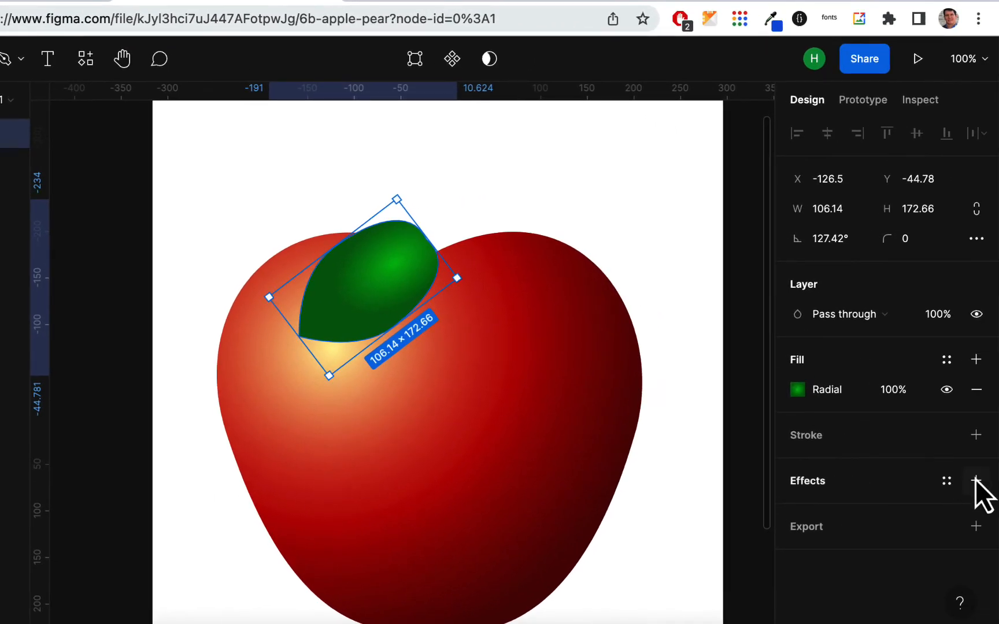
Step: Add a drop shadow to the leaf with X offset 5, Y offset 5 and blur 5
click(976, 481)
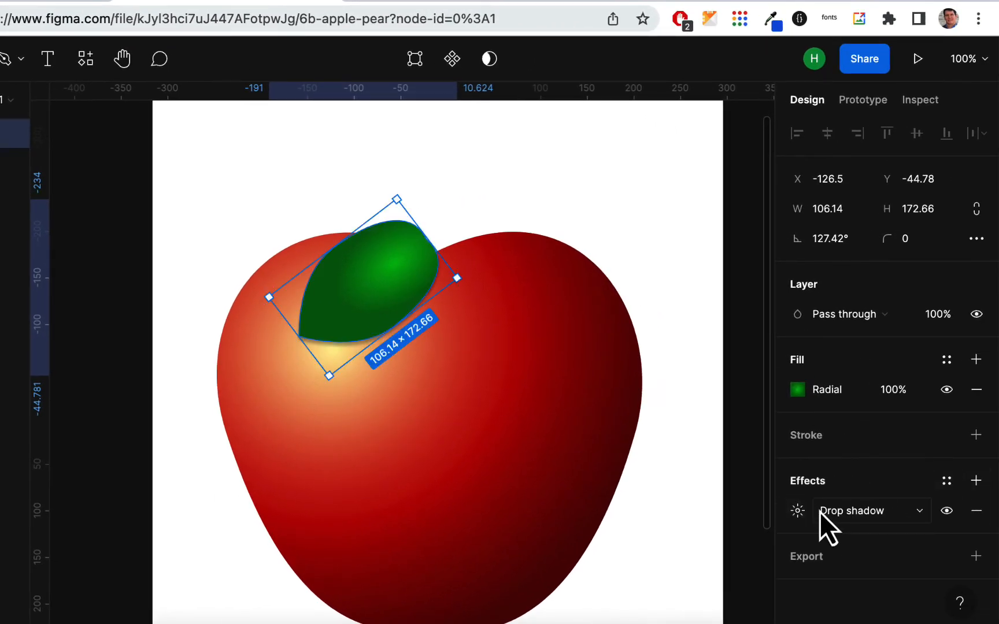
click(796, 512)
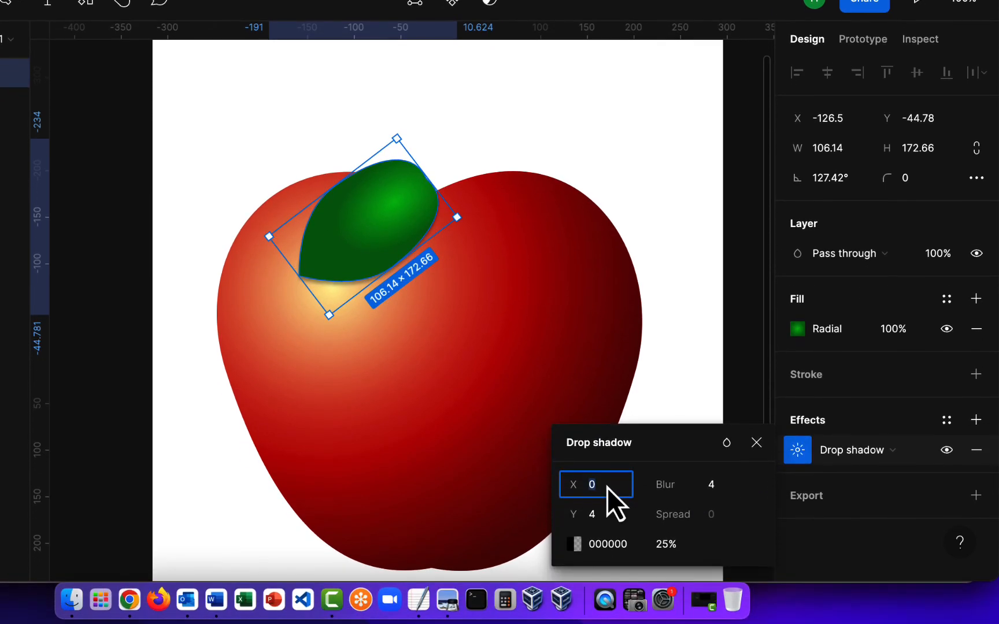
text(5)
key(Tab)
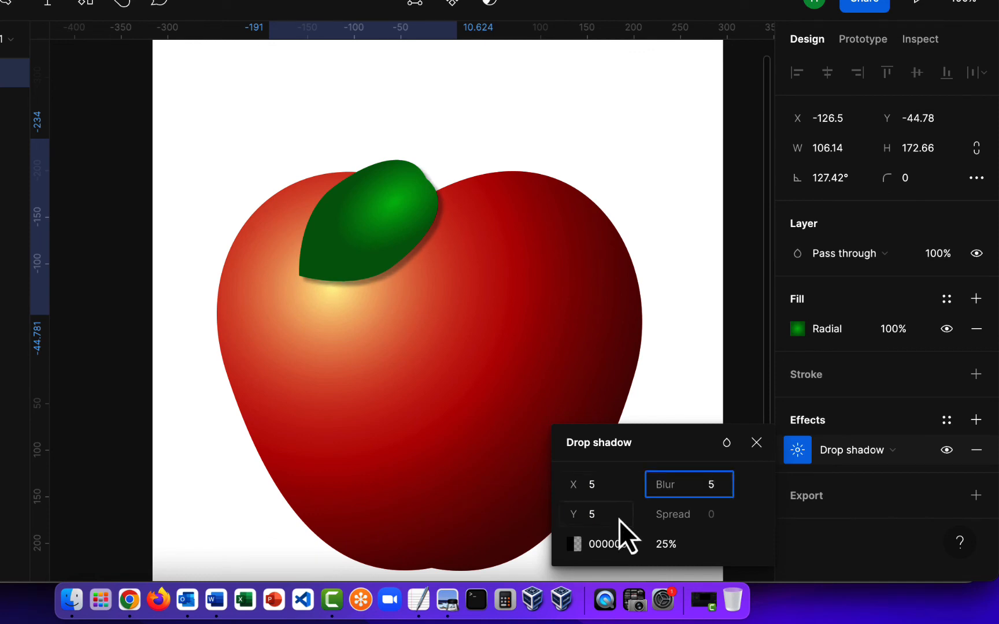
click(643, 215)
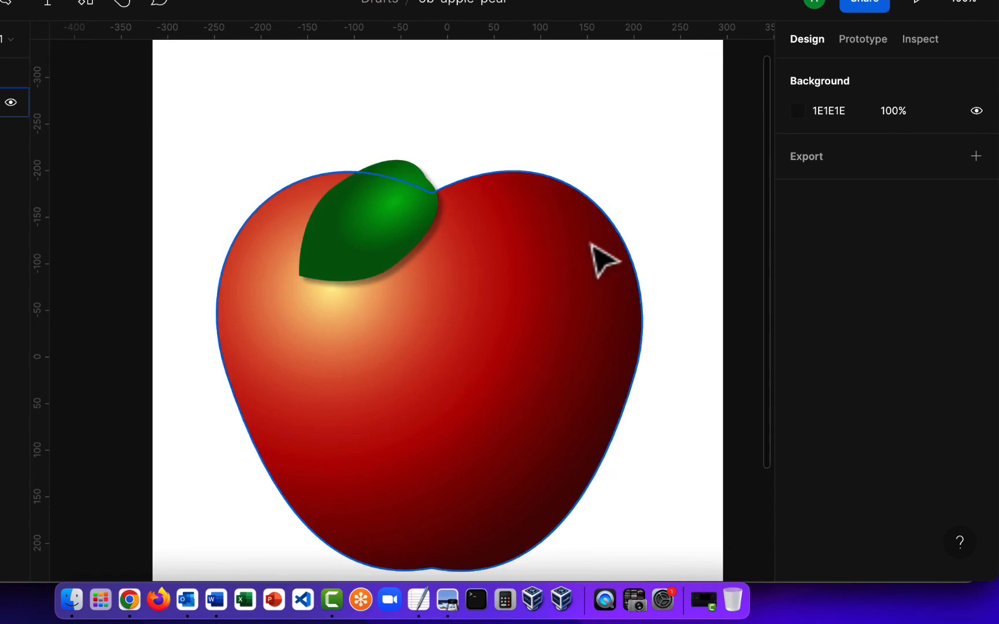
Step: Draw a narrow vertical rectangle about 13 × 128 above the dip between the apple's lobes
scroll(567, 278, up, 2)
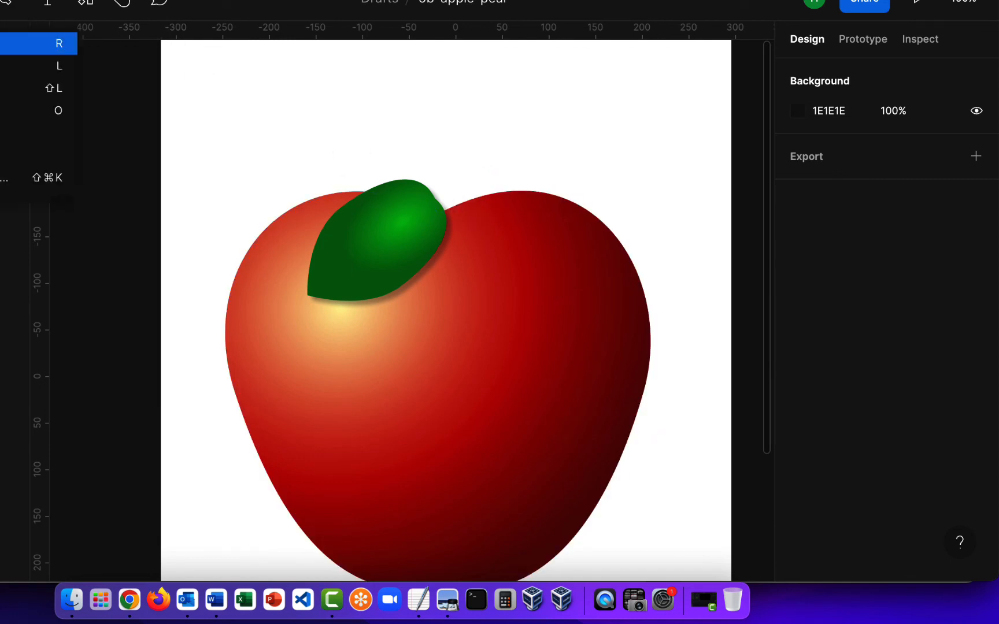
click(29, 43)
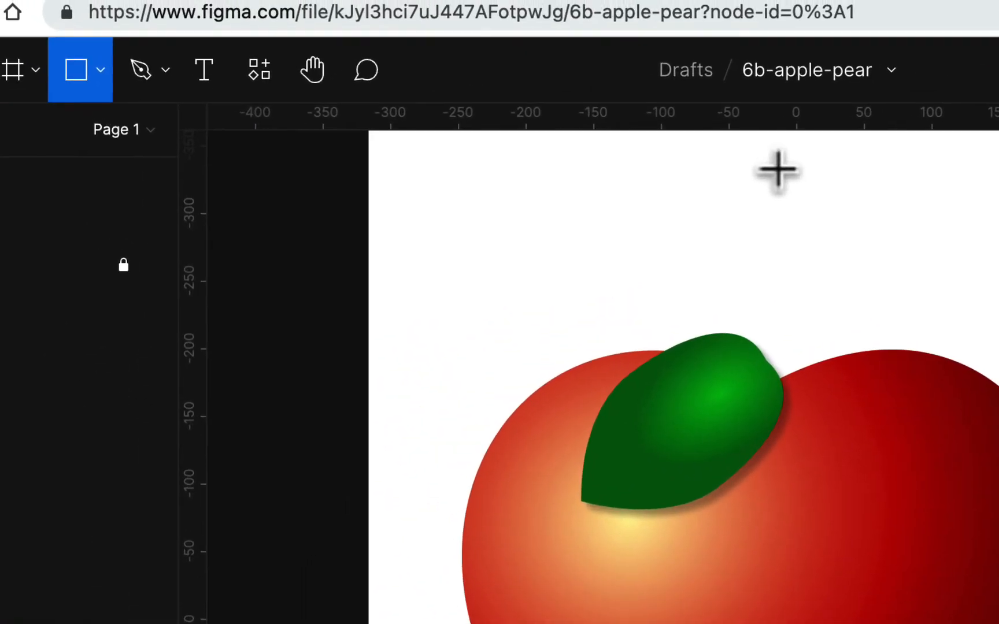
mouse_move(782, 152)
mouse_down()
mouse_move(810, 317)
mouse_move(800, 326)
mouse_up()
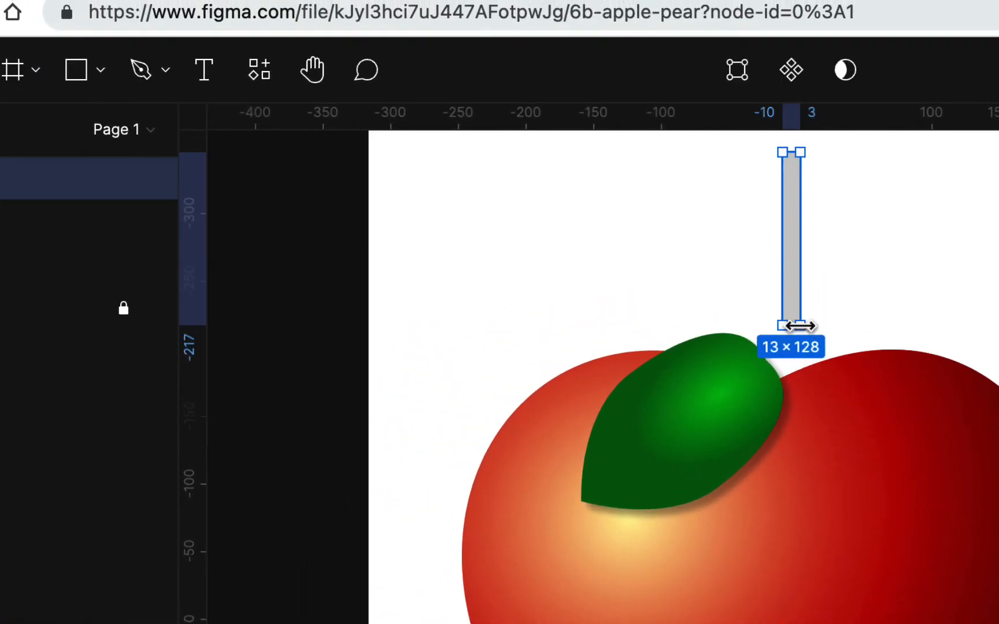
Step: Change the narrow rectangle's solid fill to dark brown 824106
scroll(800, 326, up, 5)
scroll(812, 341, up, 10)
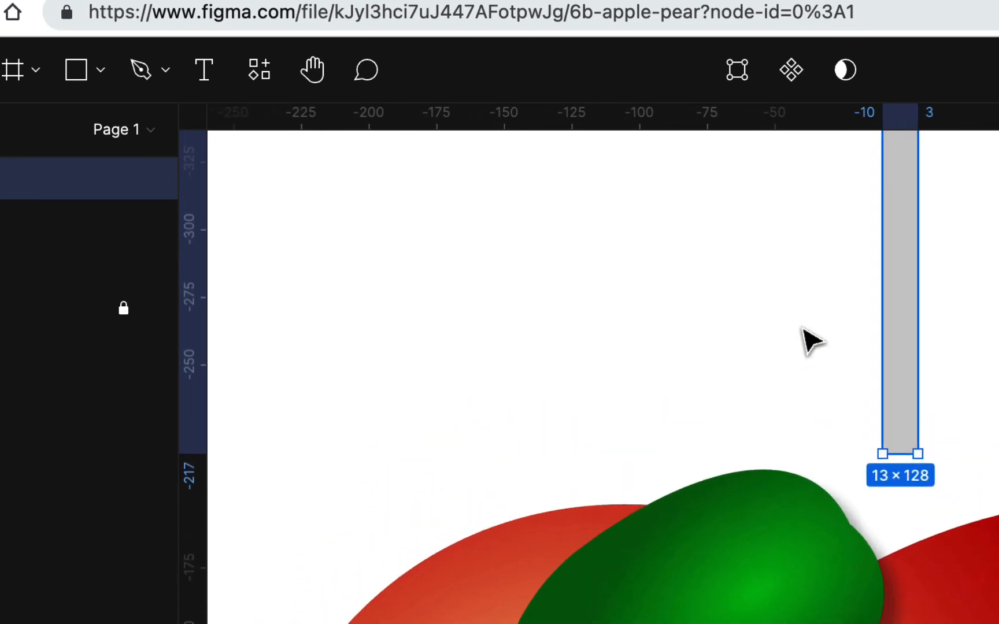
scroll(812, 341, right, 6)
scroll(812, 341, down, 3)
scroll(812, 341, left, 1)
scroll(809, 339, up, 2)
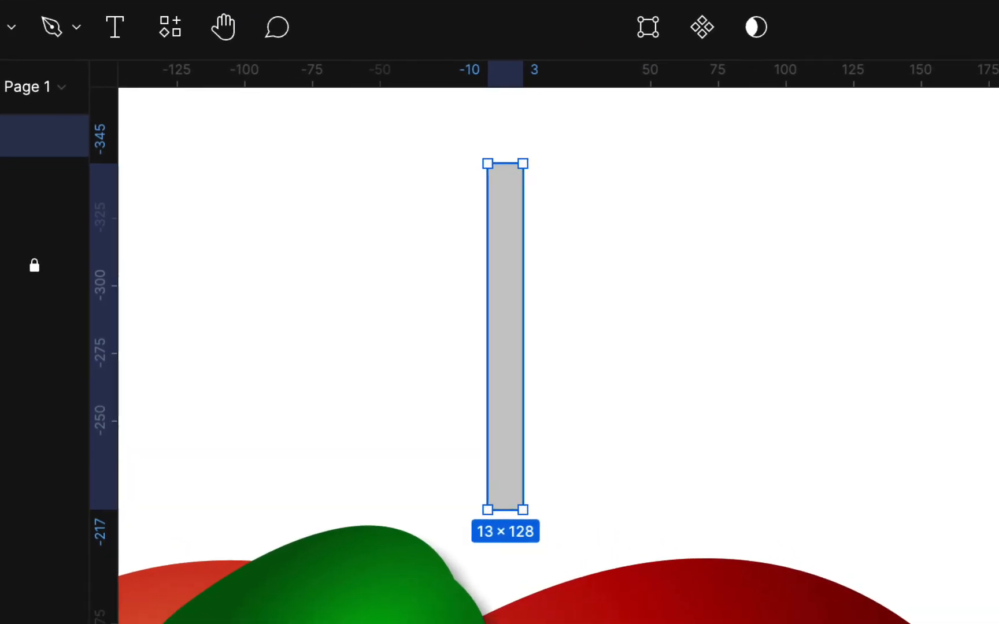
click(912, 368)
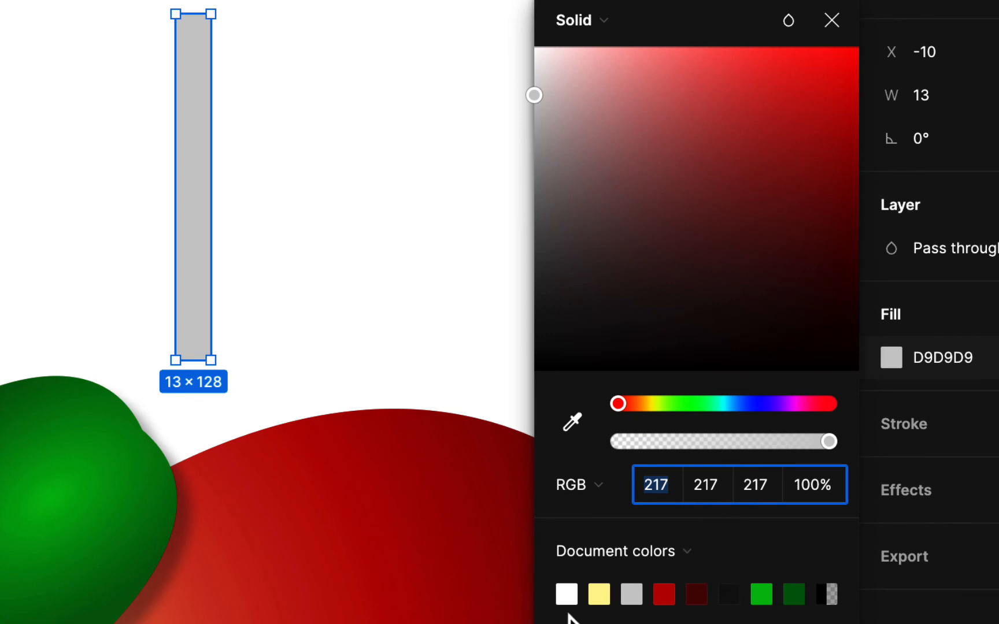
click(634, 403)
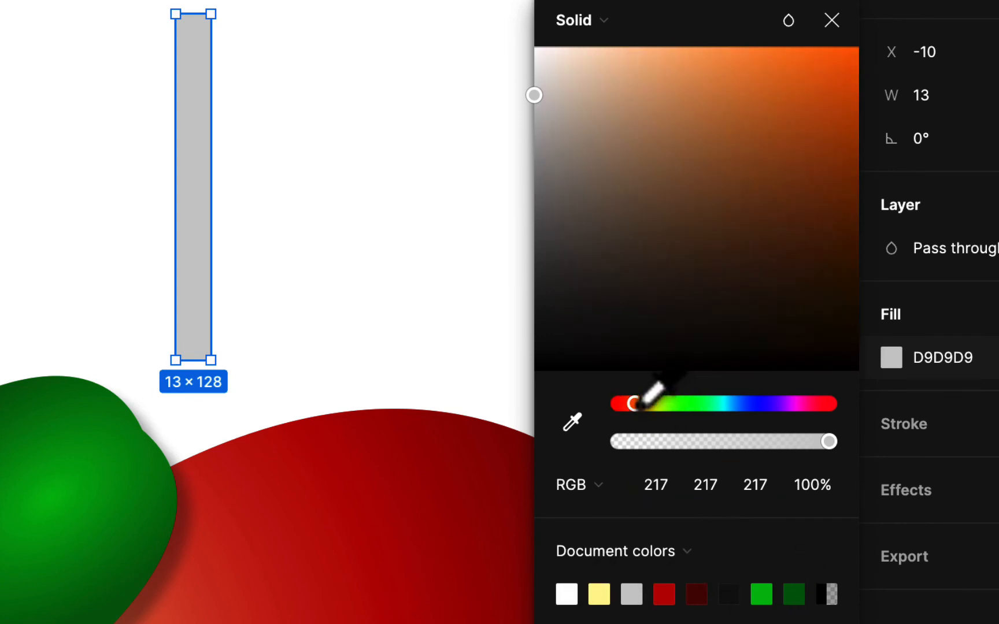
click(844, 205)
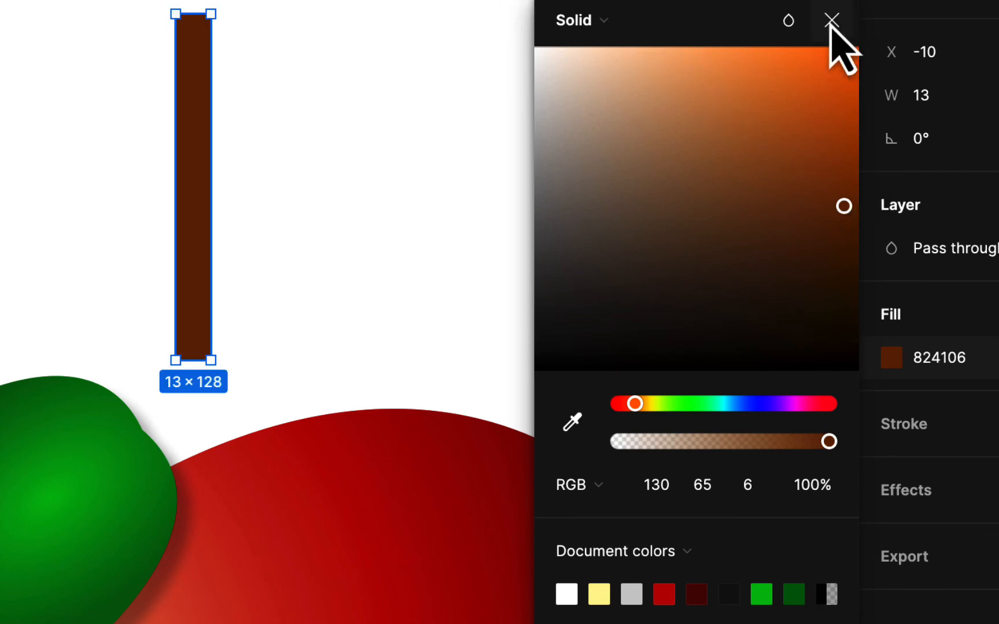
click(832, 20)
Step: Bend the brown rectangle's long sides to the left with the Bend tool, smoothing the right side's midpoint into a curve
click(777, 119)
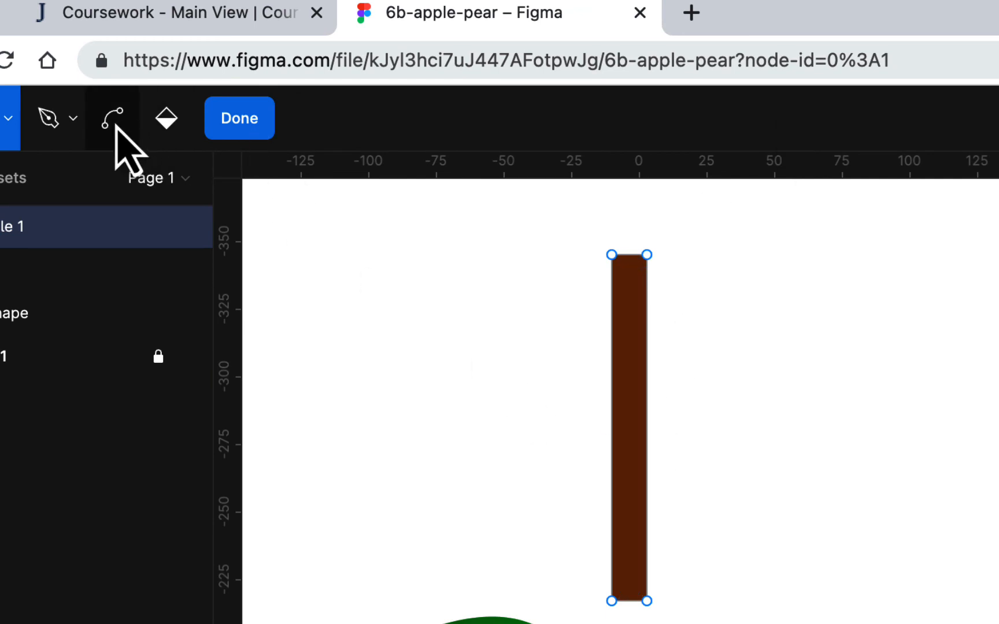
click(115, 121)
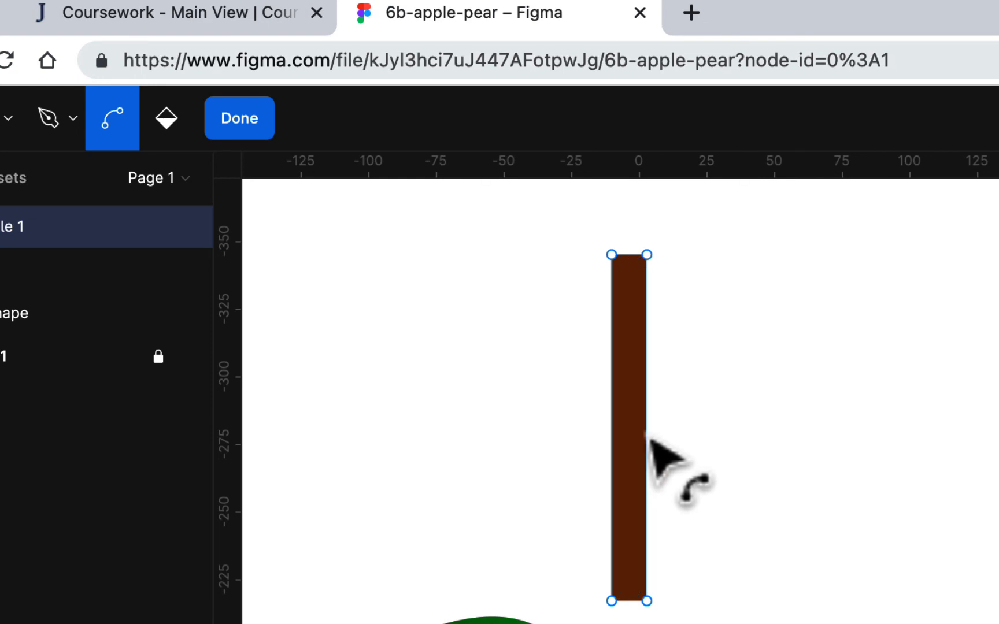
mouse_move(613, 433)
mouse_down()
mouse_move(589, 428)
mouse_move(627, 427)
mouse_move(611, 430)
mouse_up()
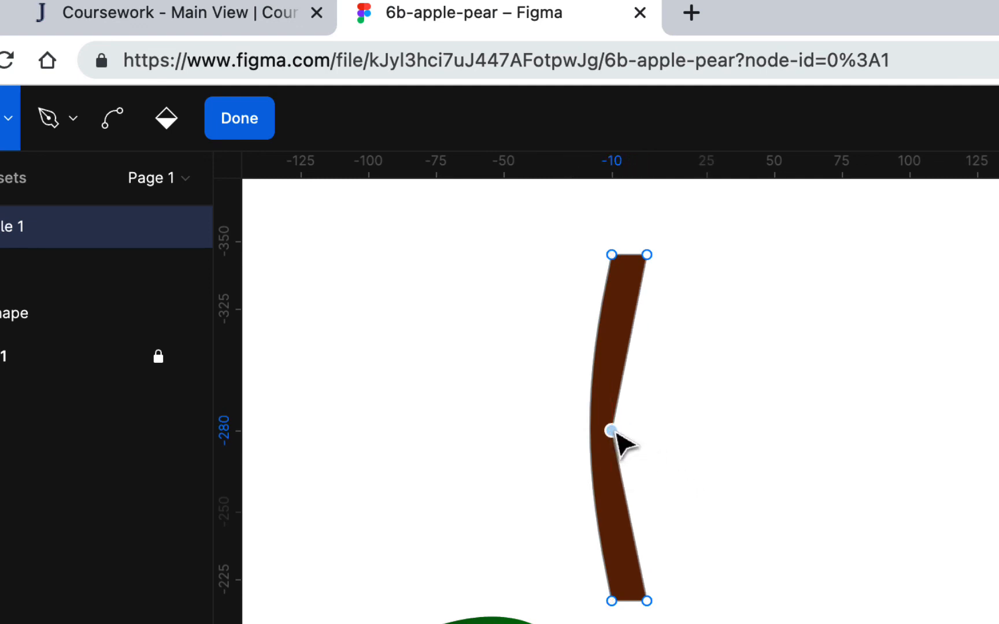
click(116, 125)
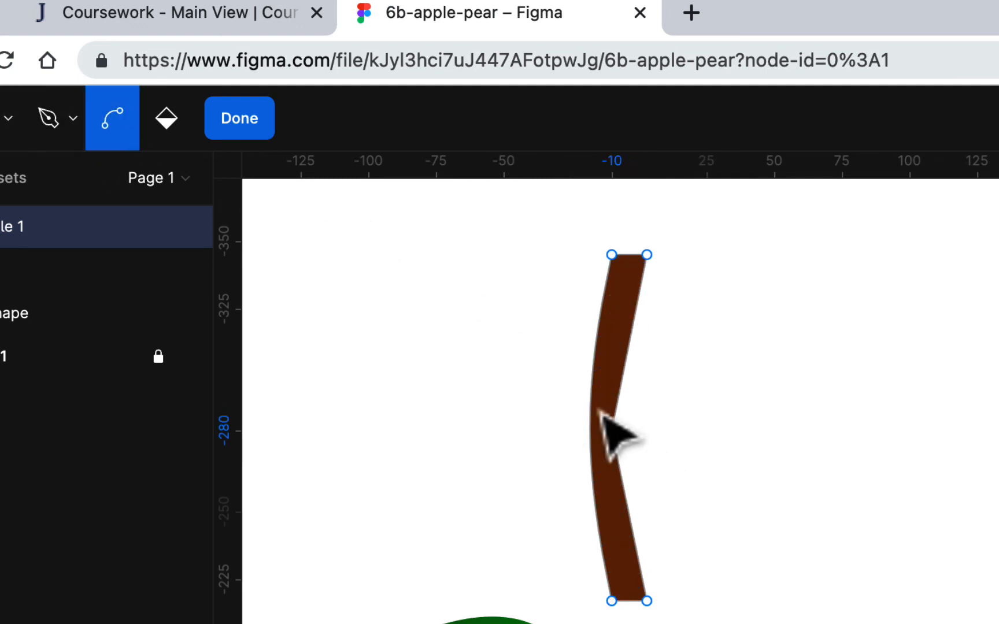
drag(612, 431, 616, 374)
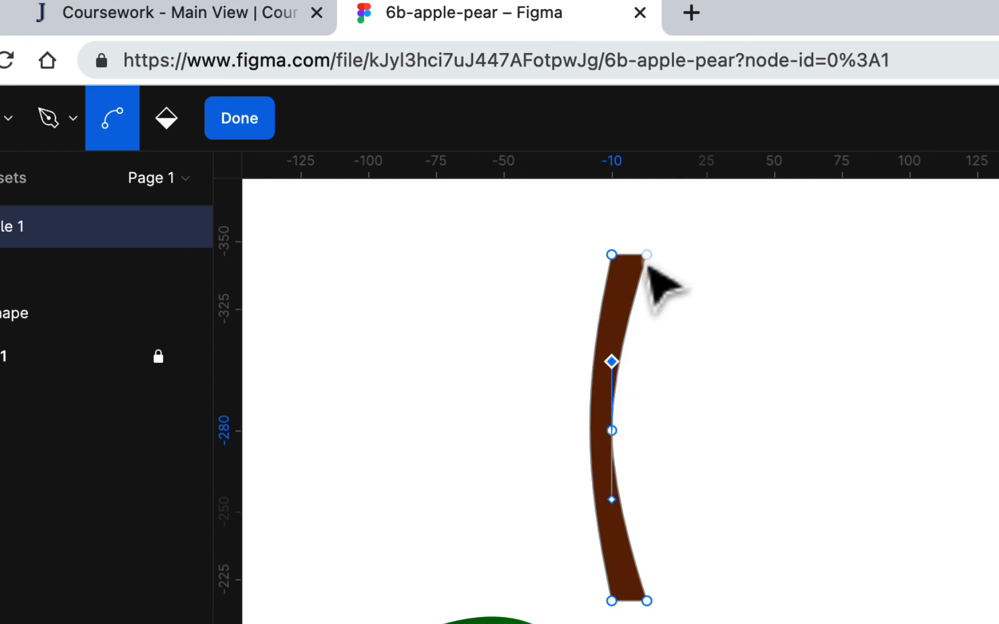
Step: Round the brown shape's upper end and bow its left edge further out, and enlarge the finished shape to about 29 × 139
drag(633, 258, 633, 245)
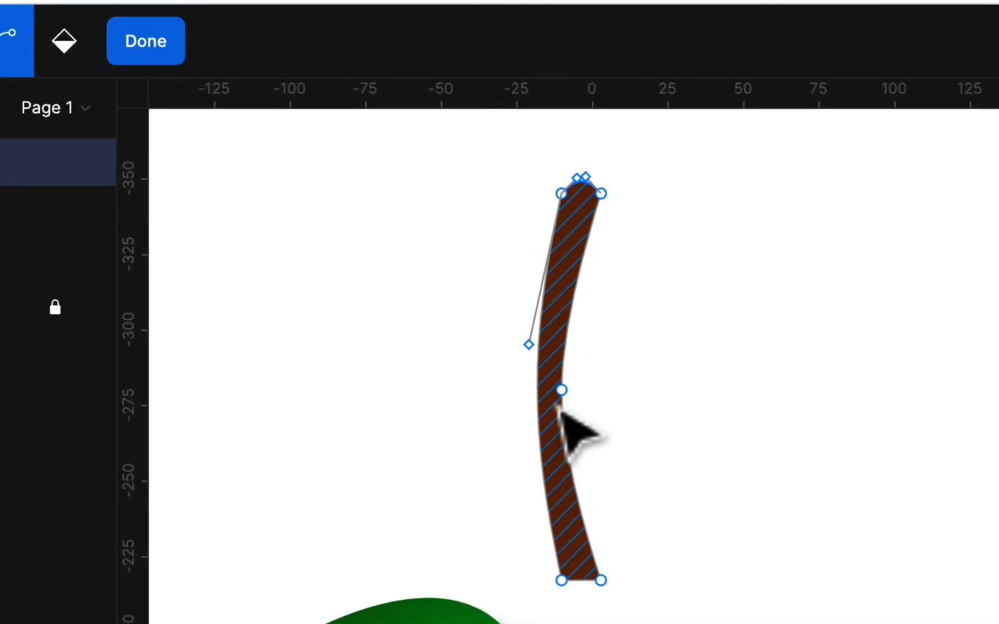
drag(501, 379, 487, 375)
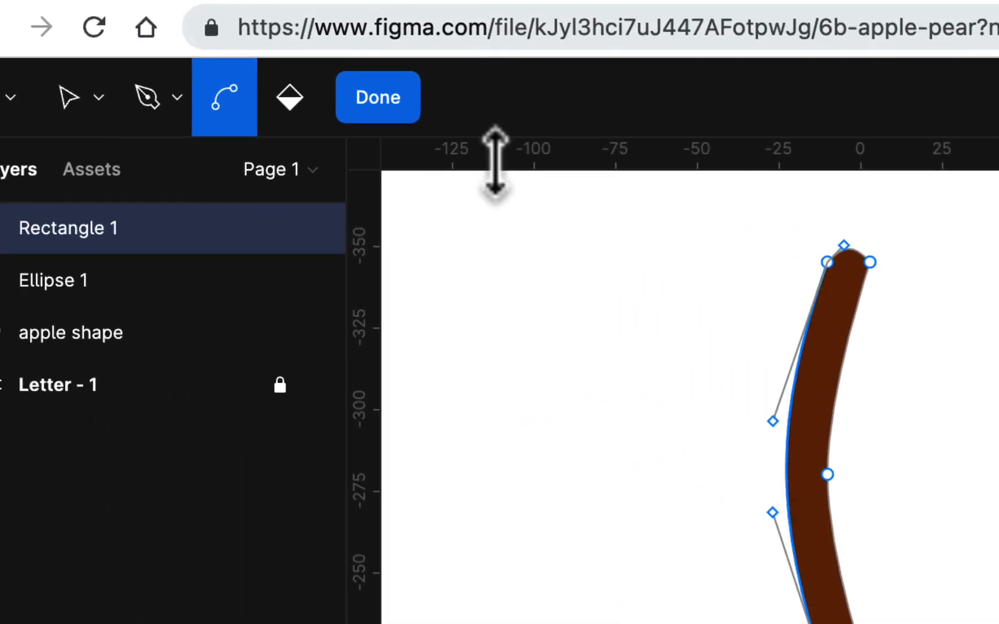
click(219, 33)
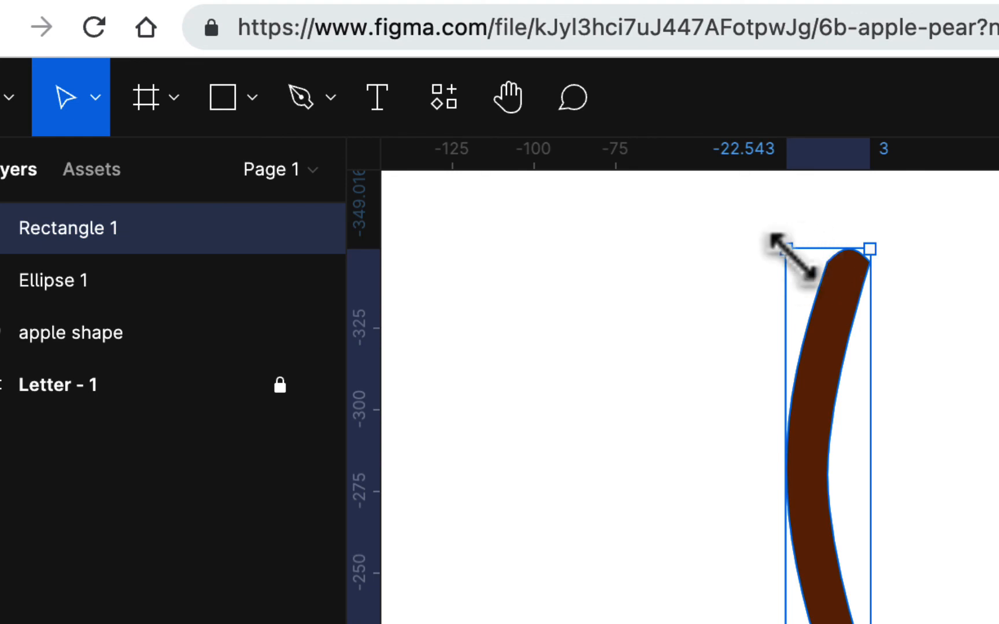
drag(786, 249, 774, 226)
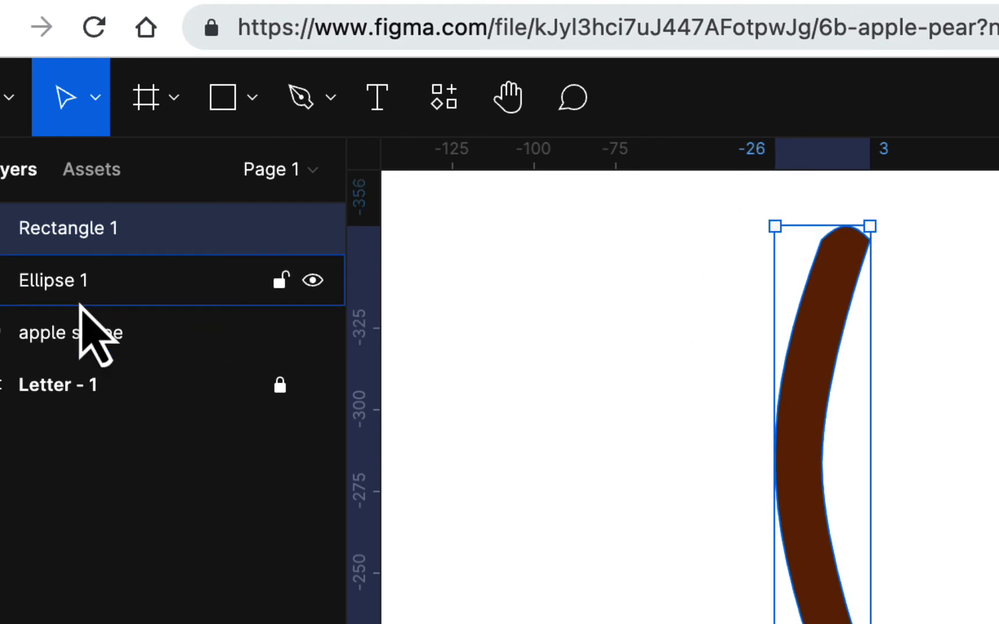
Step: Rename the Rectangle 1 layer as stem and the Ellipse 1 layer as leaf
double_click(78, 231)
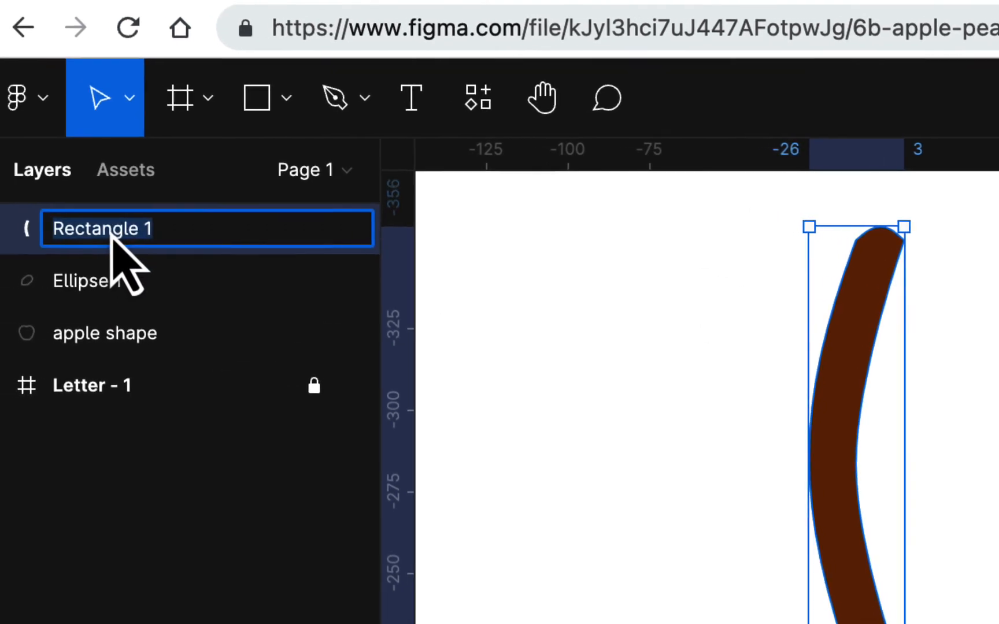
text(s)
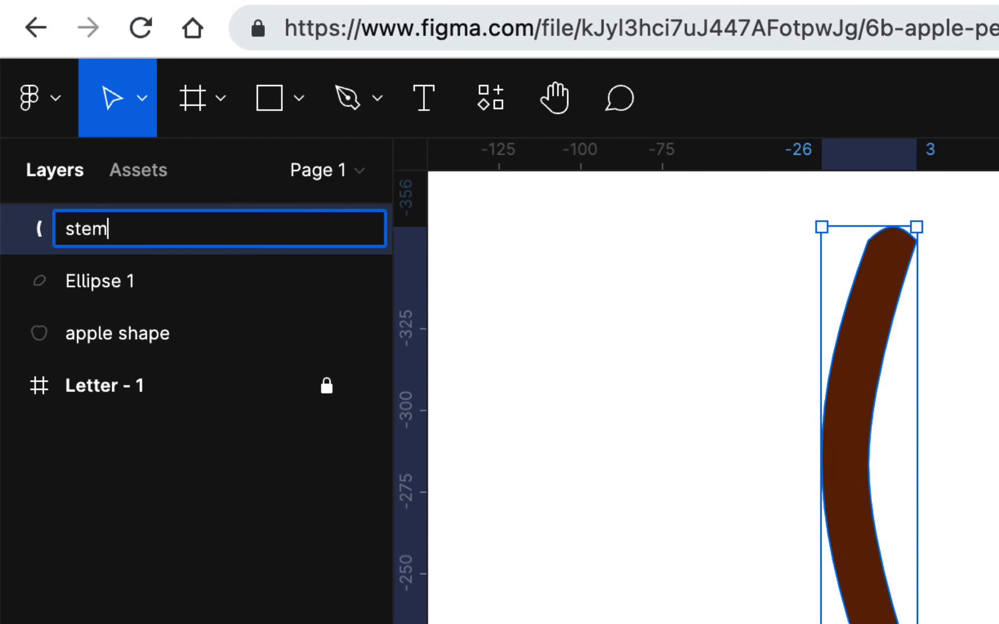
text(tem)
key(Return)
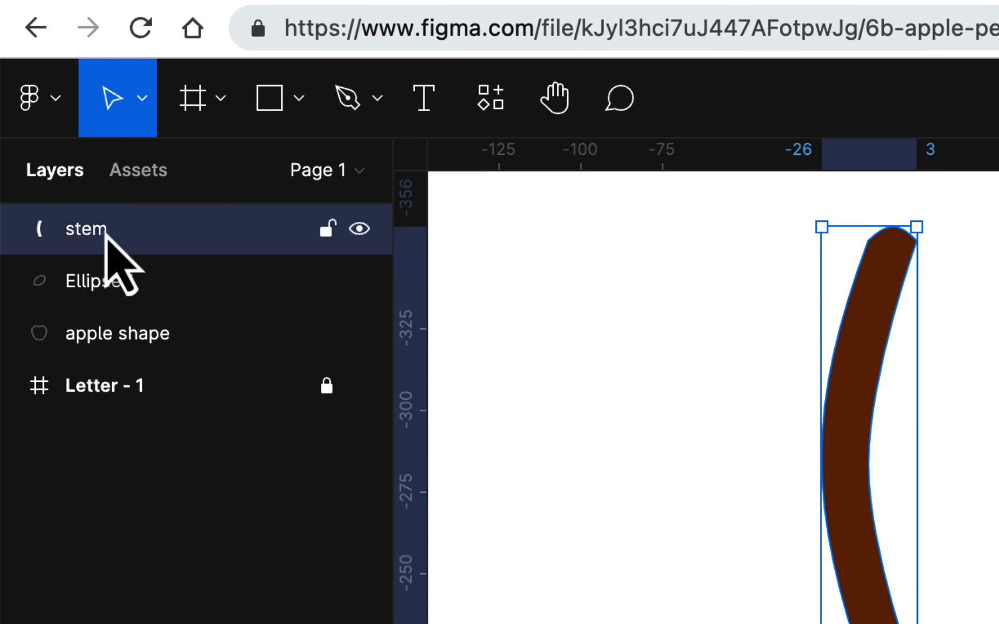
click(126, 286)
double_click(121, 284)
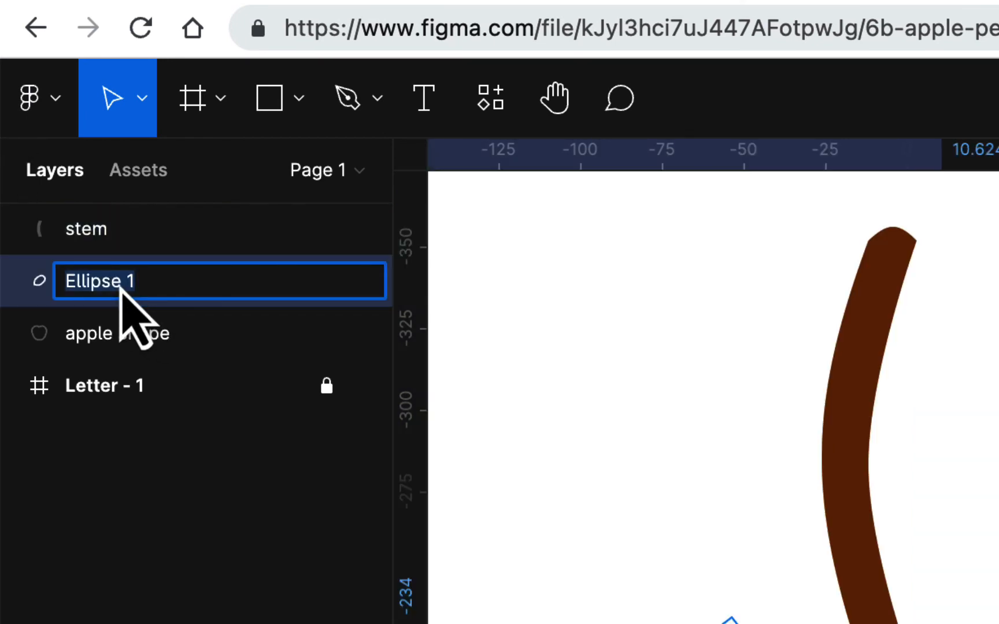
text(leaf)
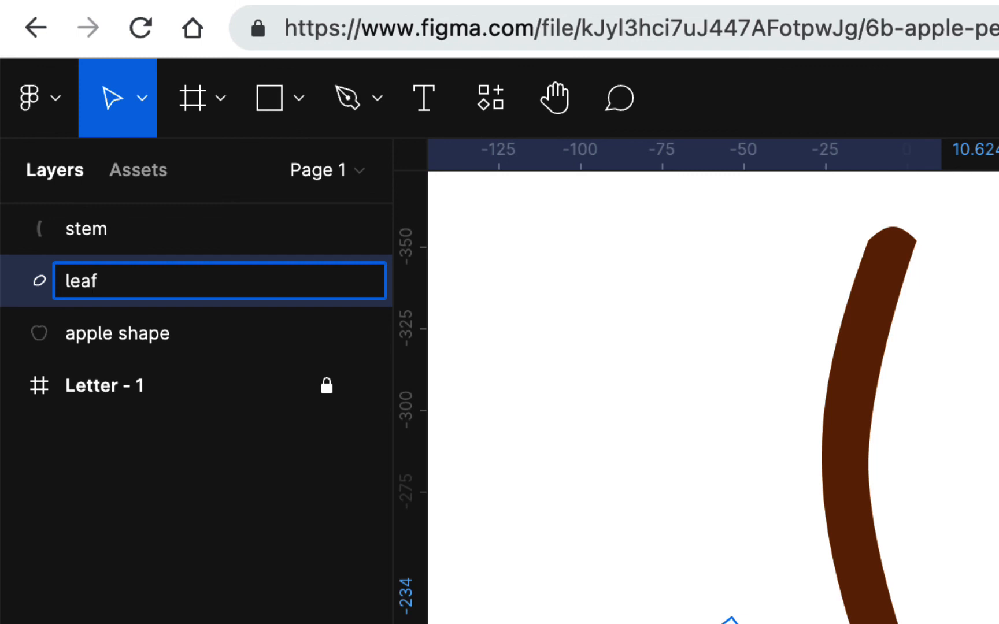
key(Return)
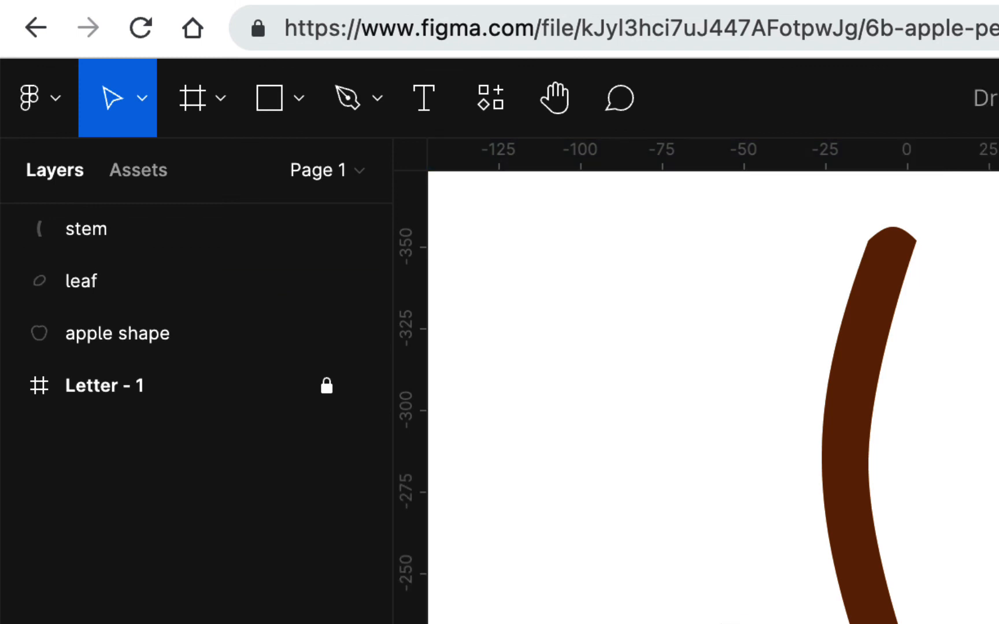
Step: Move the stem down so its base sits in the apple's dip, and place its layer between the leaf and the apple shape
click(873, 370)
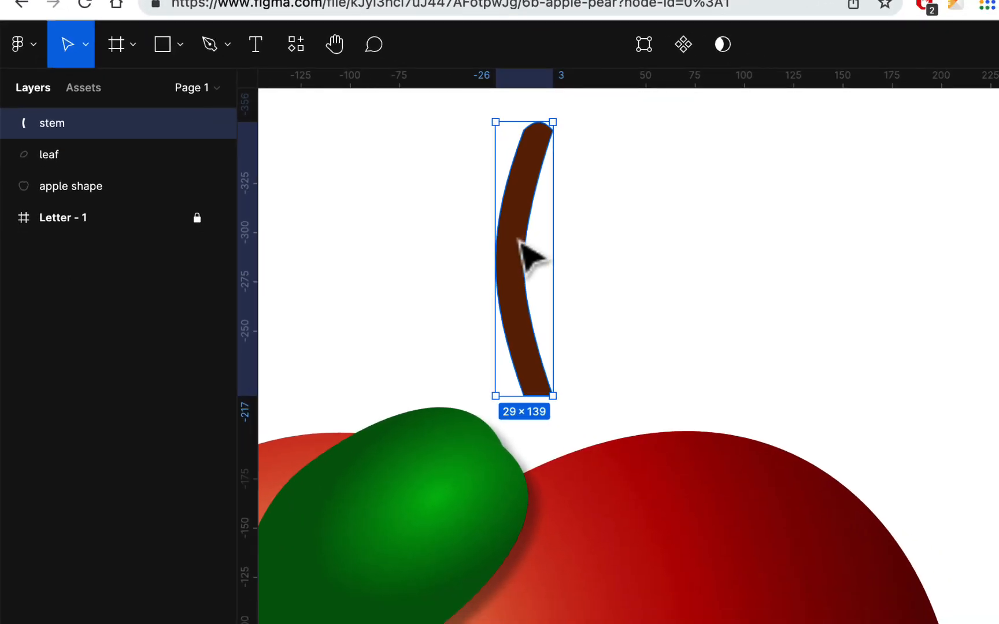
drag(740, 361, 707, 509)
drag(501, 350, 498, 347)
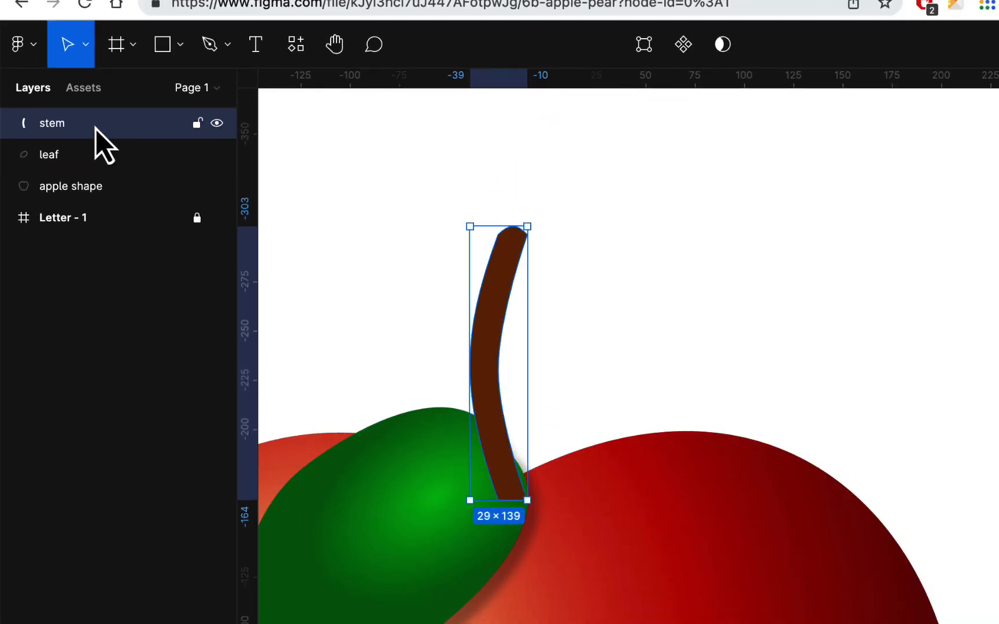
drag(96, 129, 89, 165)
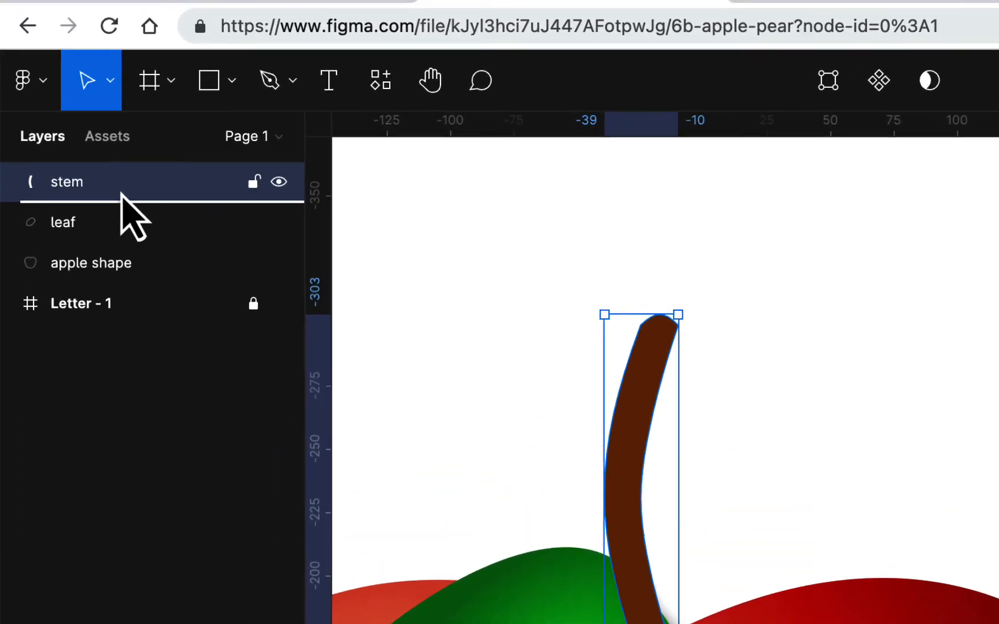
drag(124, 272, 124, 268)
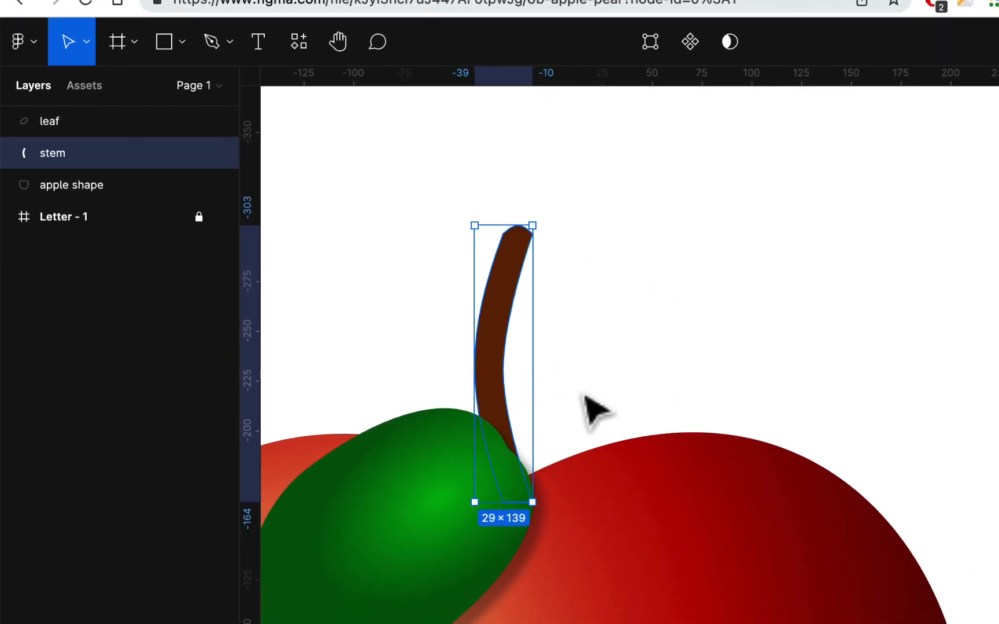
Step: Shorten the stem from its upper end to about 29 × 96, and deselect it
key(minus)
key(minus)
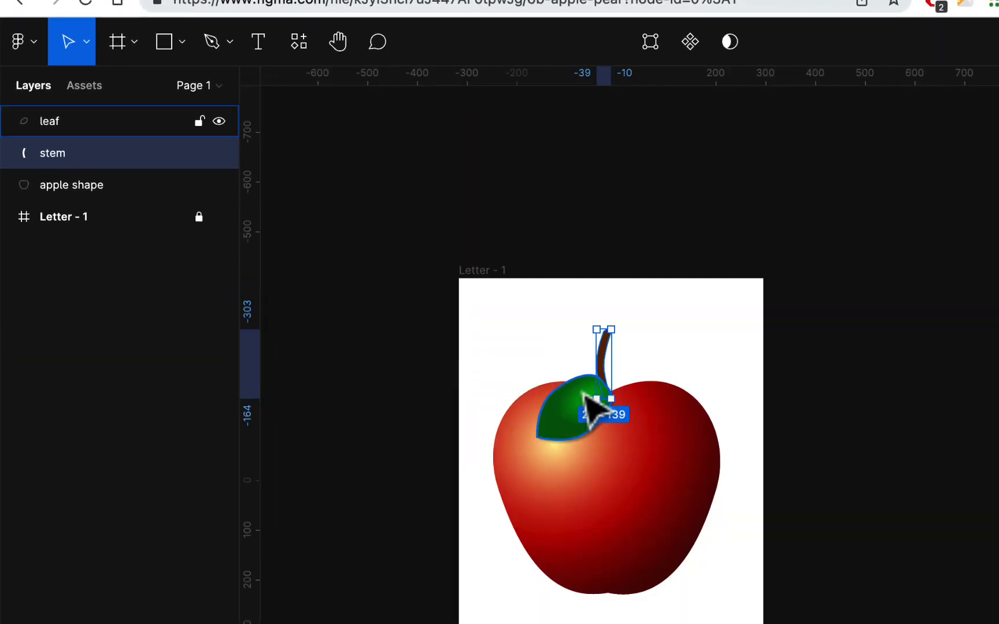
click(736, 367)
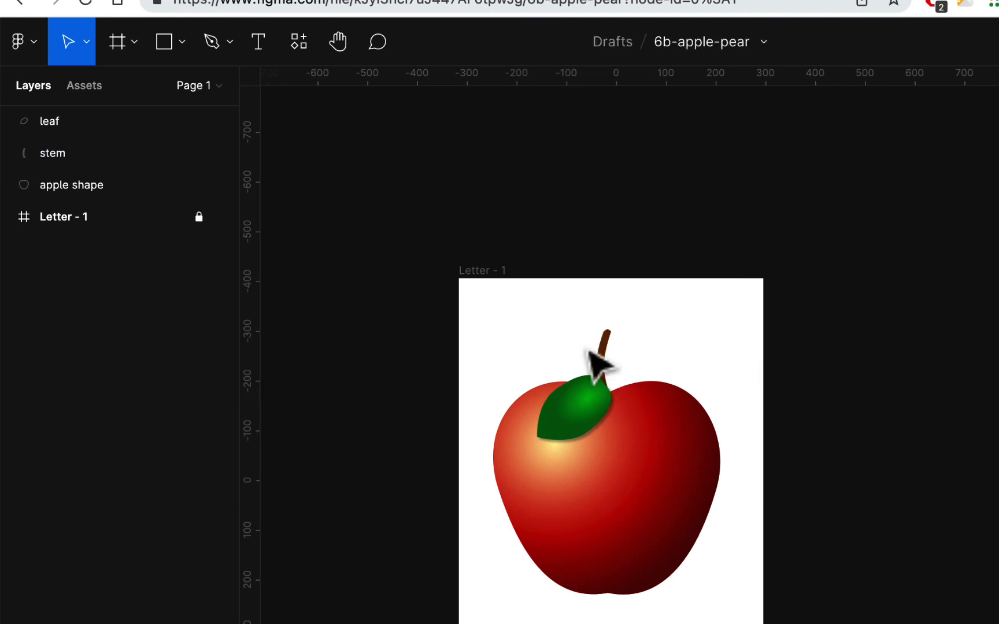
click(606, 364)
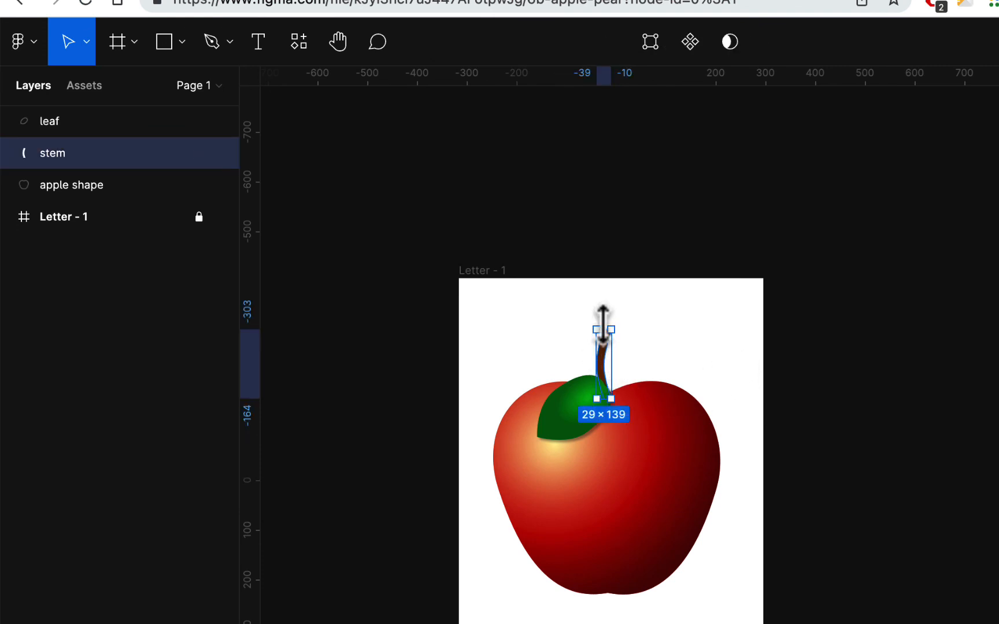
drag(602, 333, 601, 353)
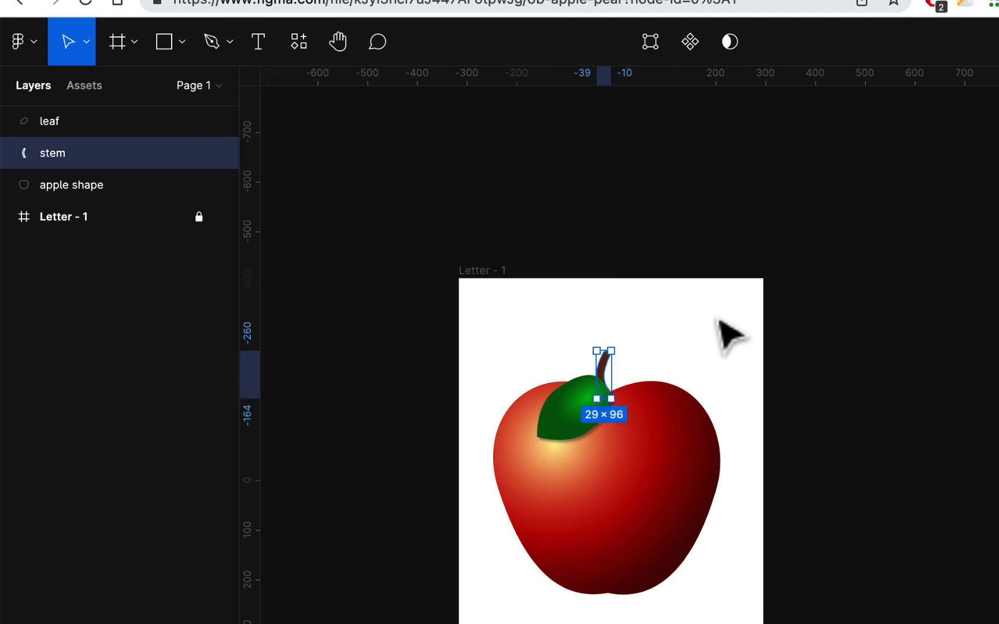
click(716, 347)
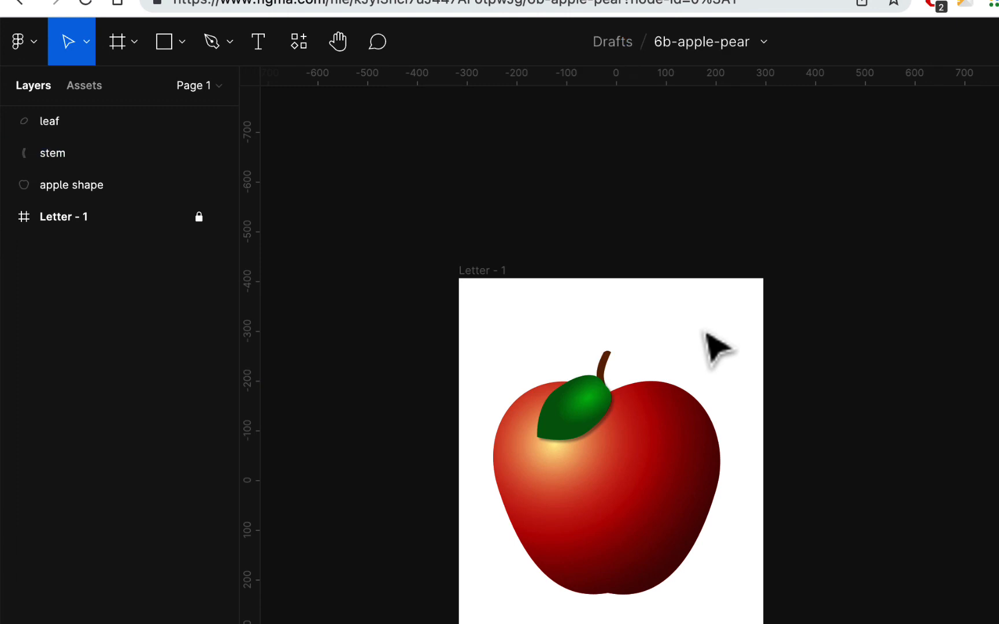